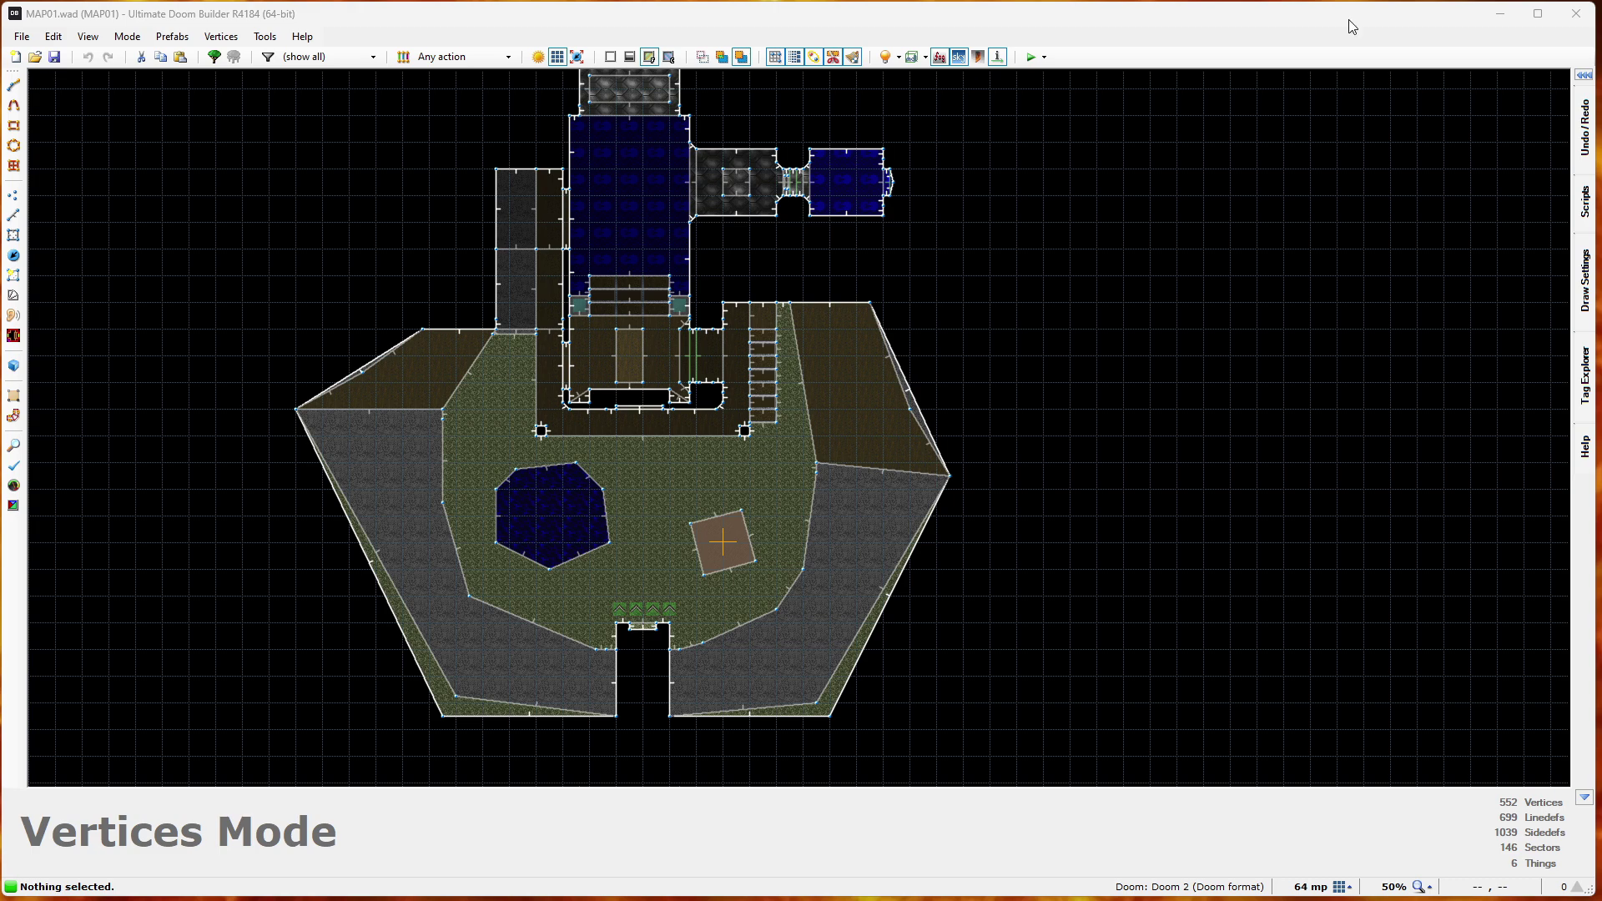
Step: Draw a 64 by 64 square sector on the grass just east of the blue pool
{"action": "scroll", "coordinate": [647, 465], "scroll_direction": "up", "scroll_amount": 6}
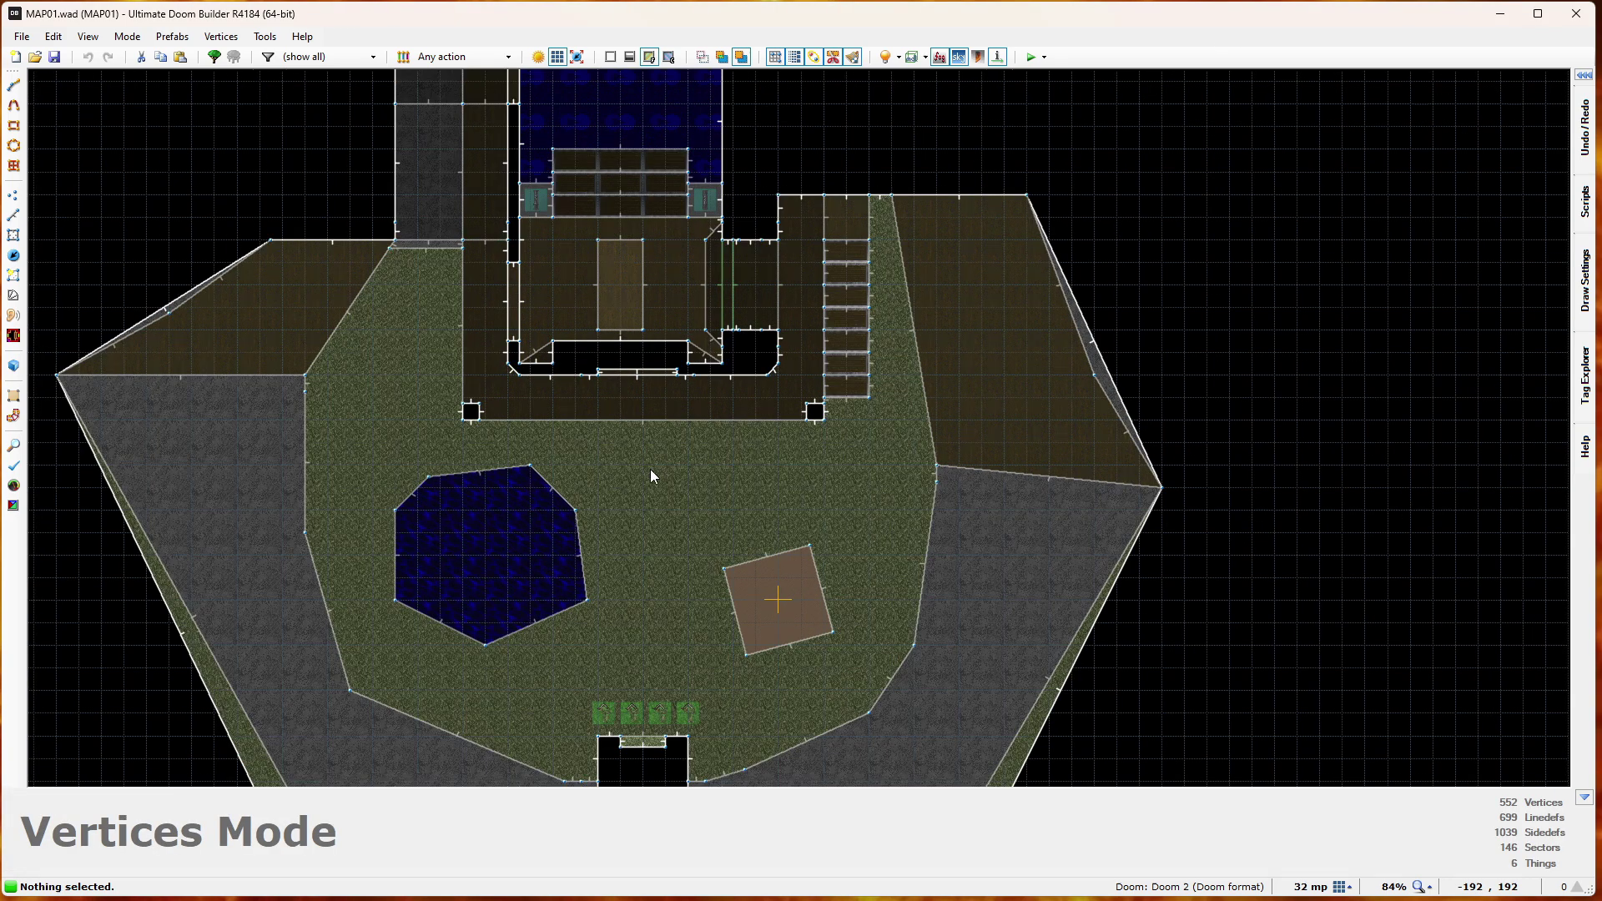
{"action": "scroll", "coordinate": [613, 445], "scroll_direction": "up", "scroll_amount": 2}
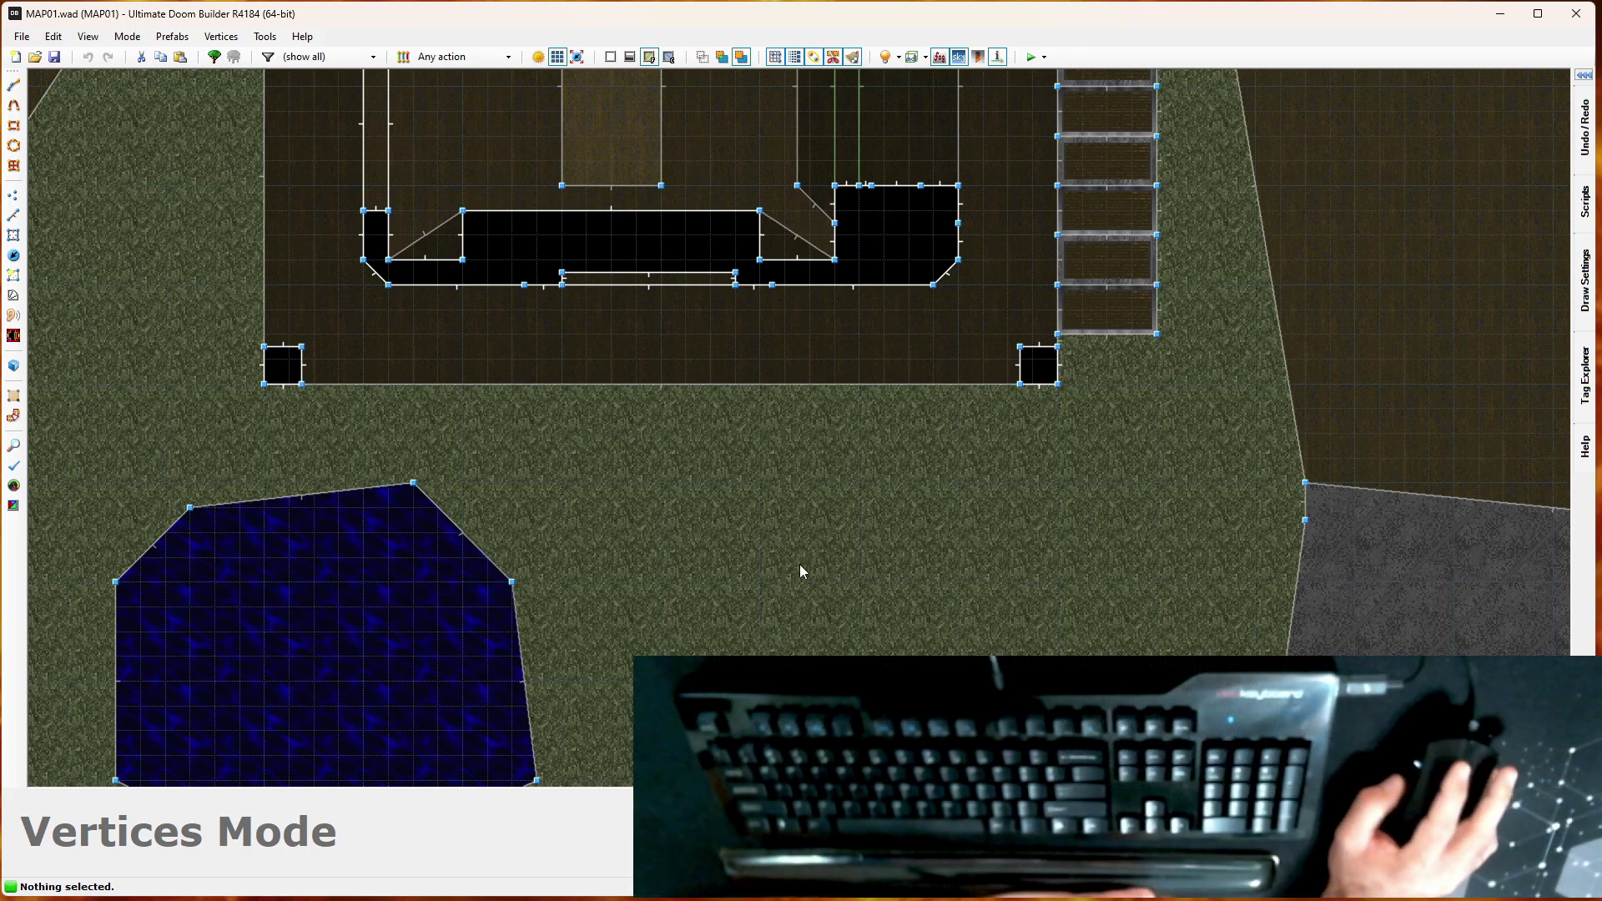
{"action": "scroll", "coordinate": [713, 475], "scroll_direction": "down", "scroll_amount": 3}
{"action": "scroll", "coordinate": [713, 483], "scroll_direction": "down", "scroll_amount": 5}
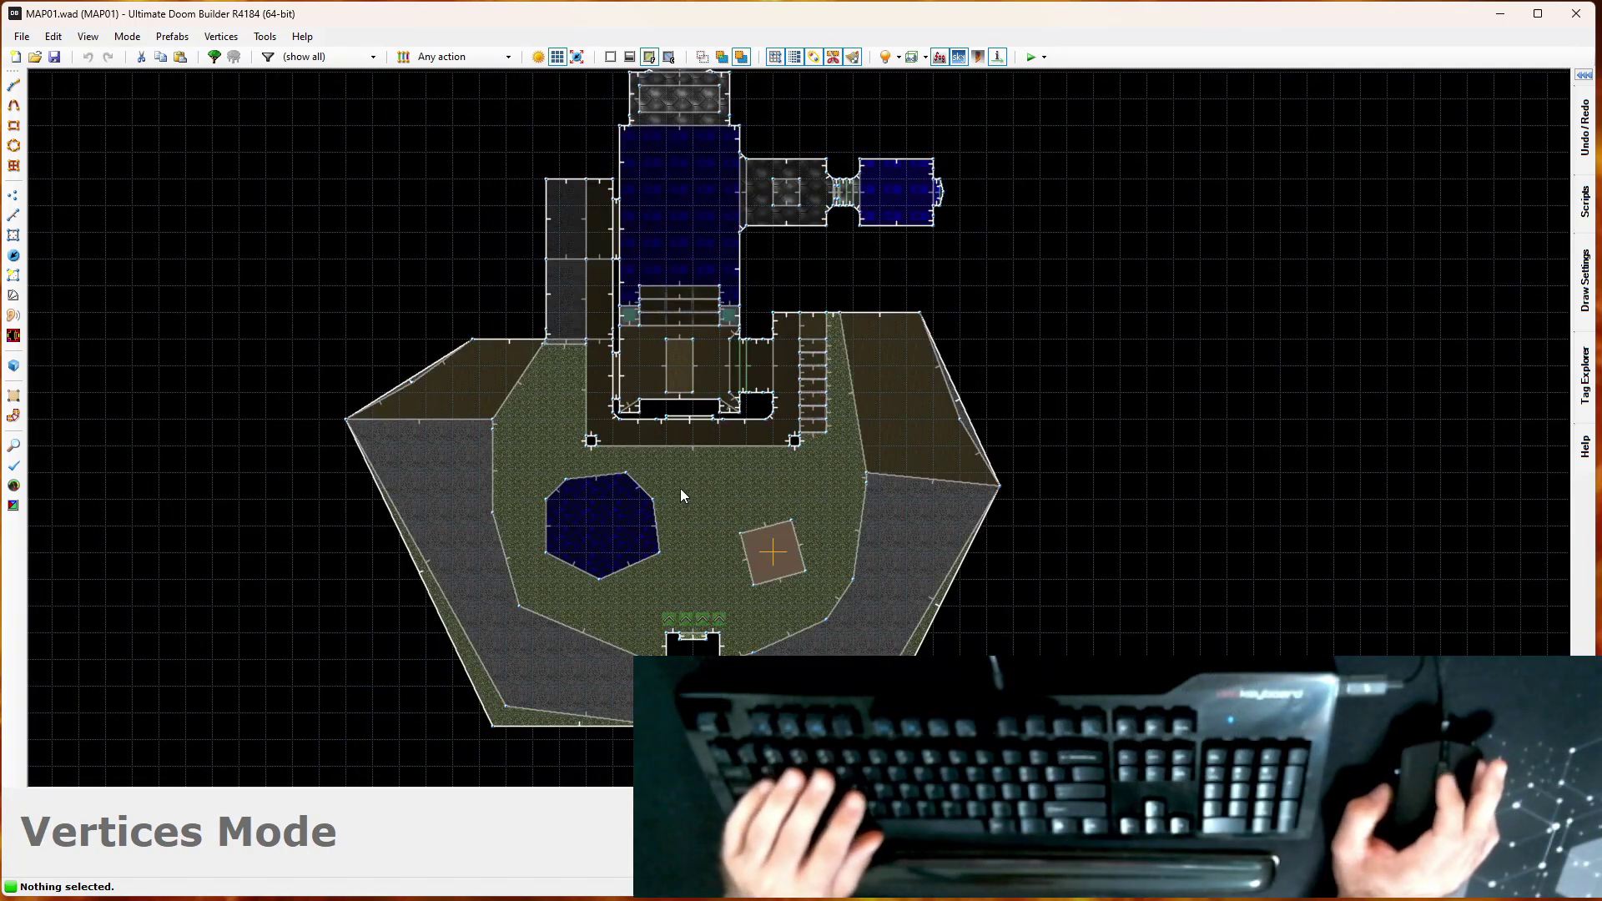
{"action": "scroll", "coordinate": [679, 491], "scroll_direction": "up", "scroll_amount": 6}
{"action": "scroll", "coordinate": [698, 474], "scroll_direction": "down", "scroll_amount": 1}
{"action": "scroll", "coordinate": [730, 466], "scroll_direction": "up", "scroll_amount": 3}
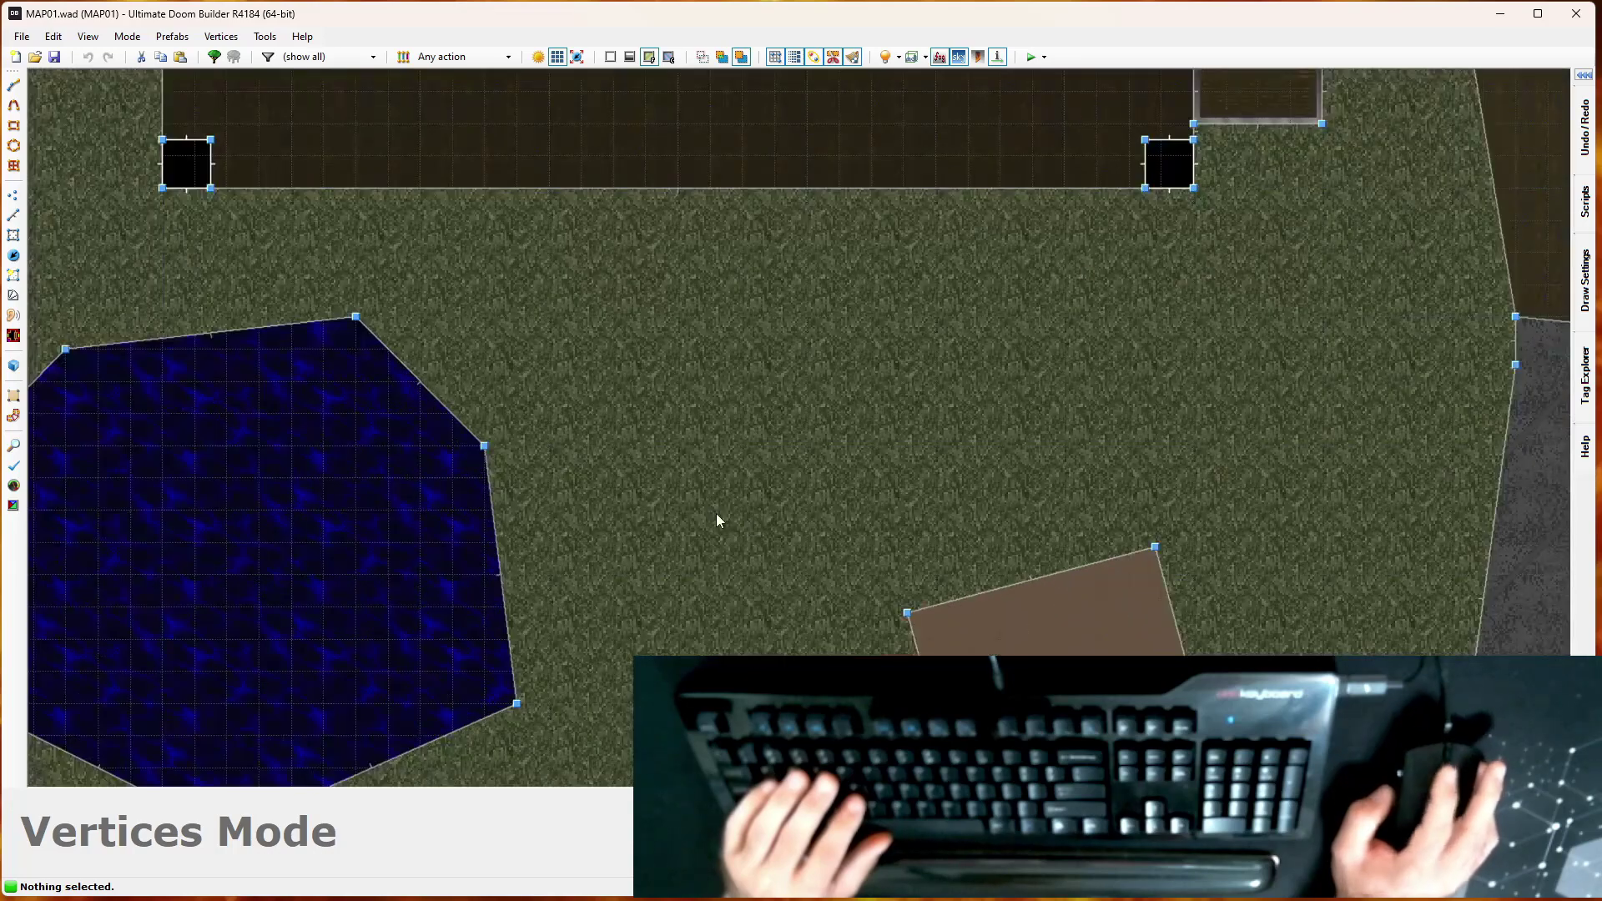
{"action": "scroll", "coordinate": [574, 377], "scroll_direction": "up", "scroll_amount": 1}
{"action": "key", "text": "d"}
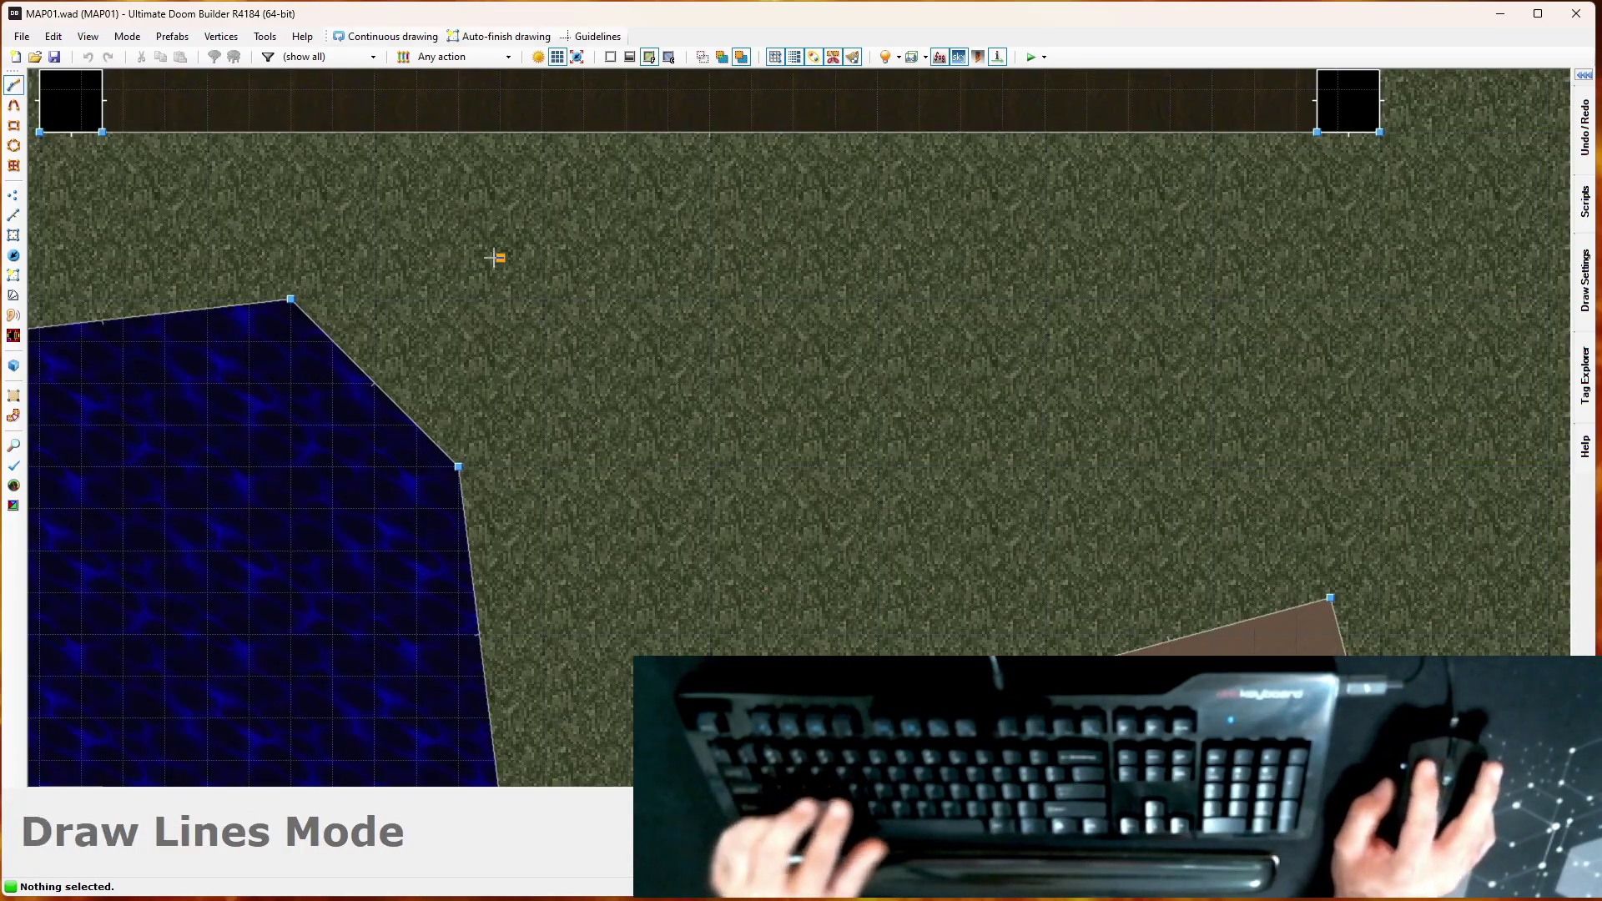
{"action": "left_click", "coordinate": [543, 298]}
{"action": "left_click", "coordinate": [542, 467]}
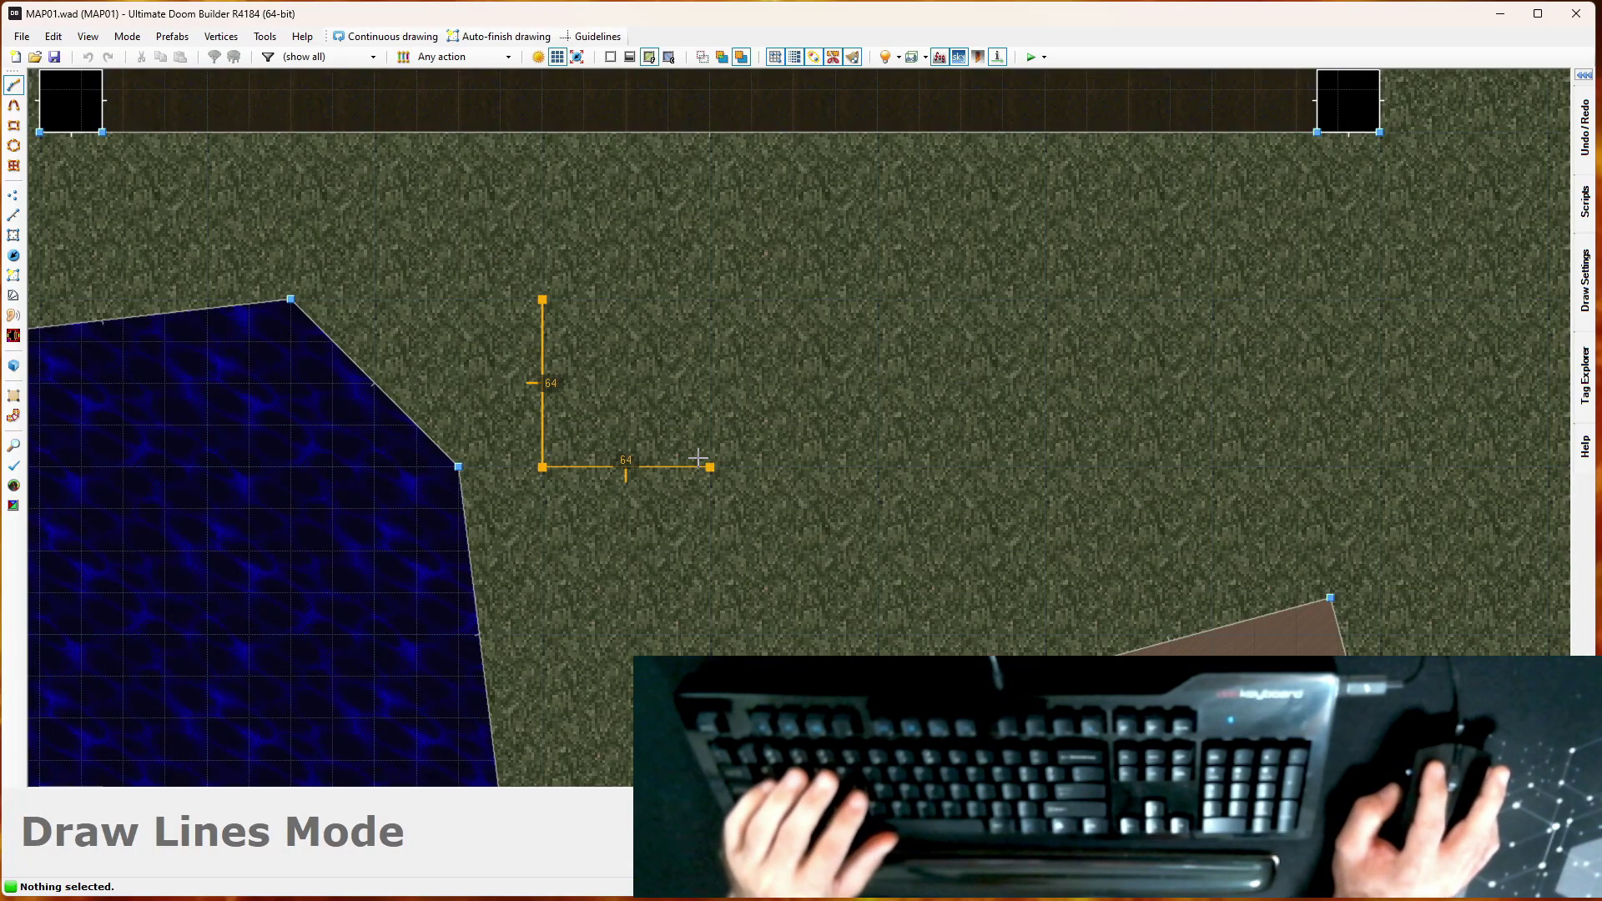
{"action": "left_click", "coordinate": [710, 468]}
{"action": "left_click", "coordinate": [726, 296]}
{"action": "left_click", "coordinate": [544, 298]}
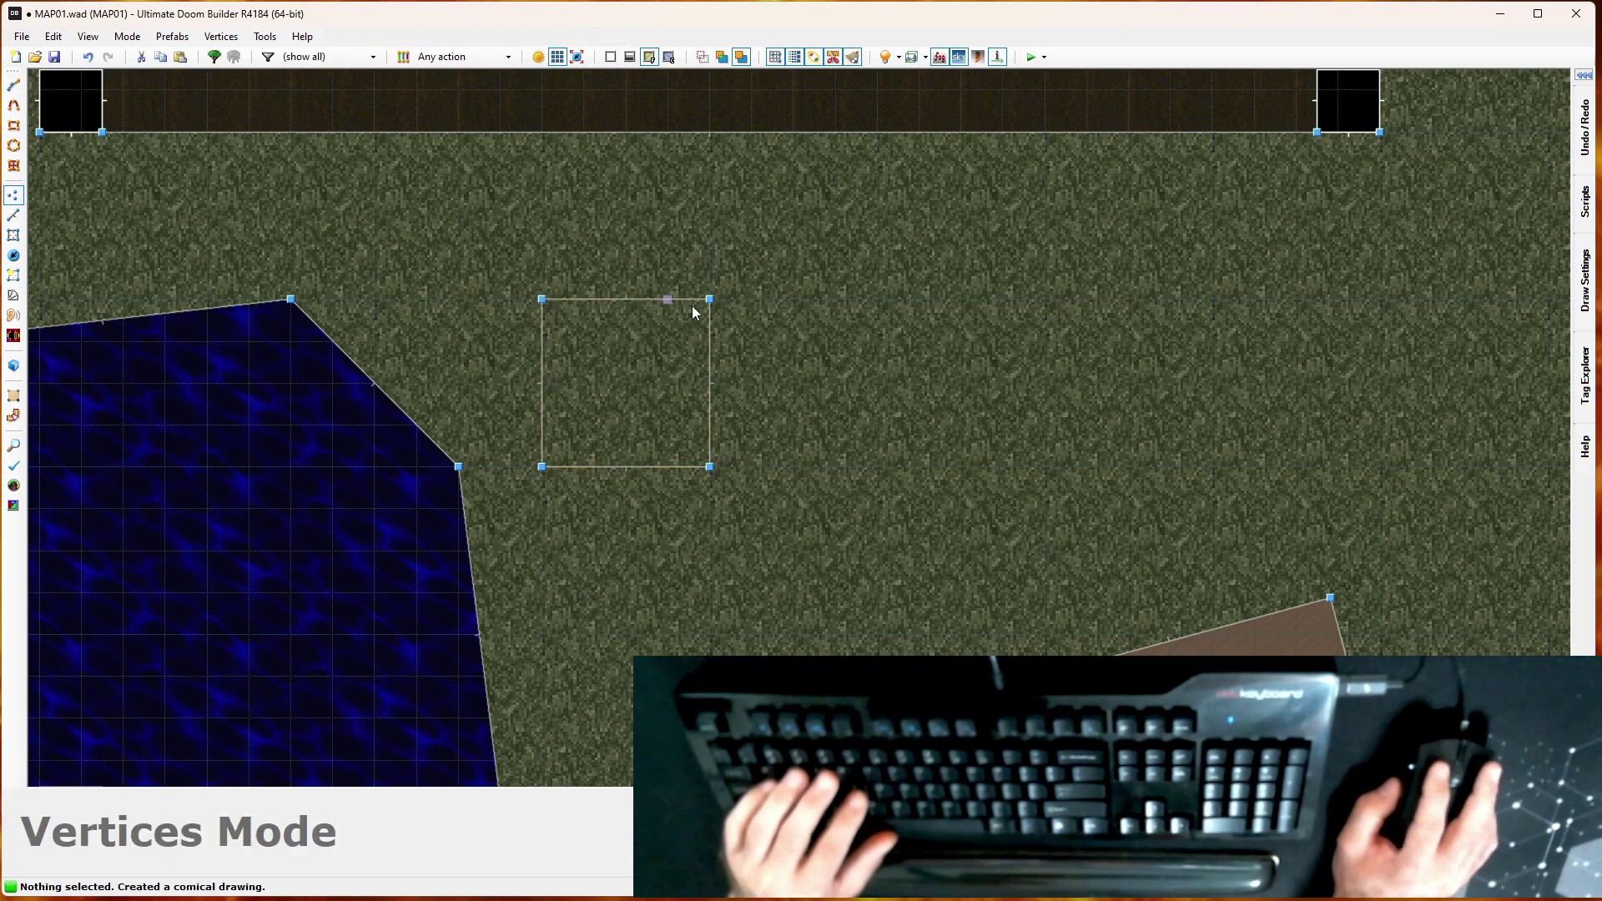
Step: Draw a narrow 128 by 16 rectangular sector on the grass east of the new square, level with its upper edge
{"action": "key", "text": "space"}
{"action": "key", "text": "d"}
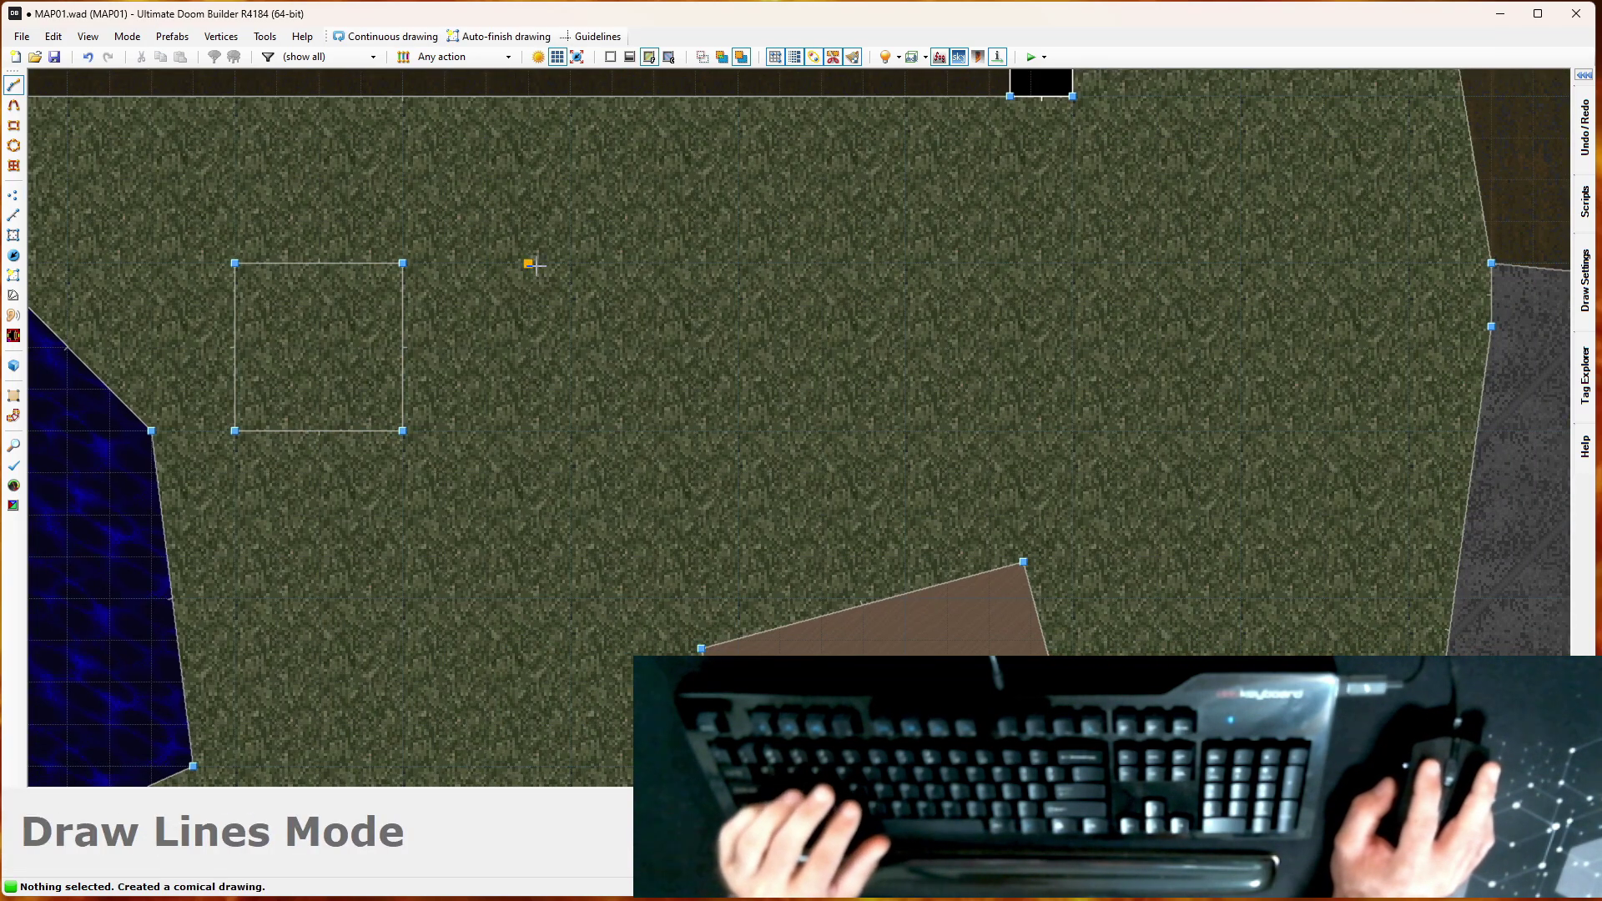
{"action": "left_click", "coordinate": [570, 264]}
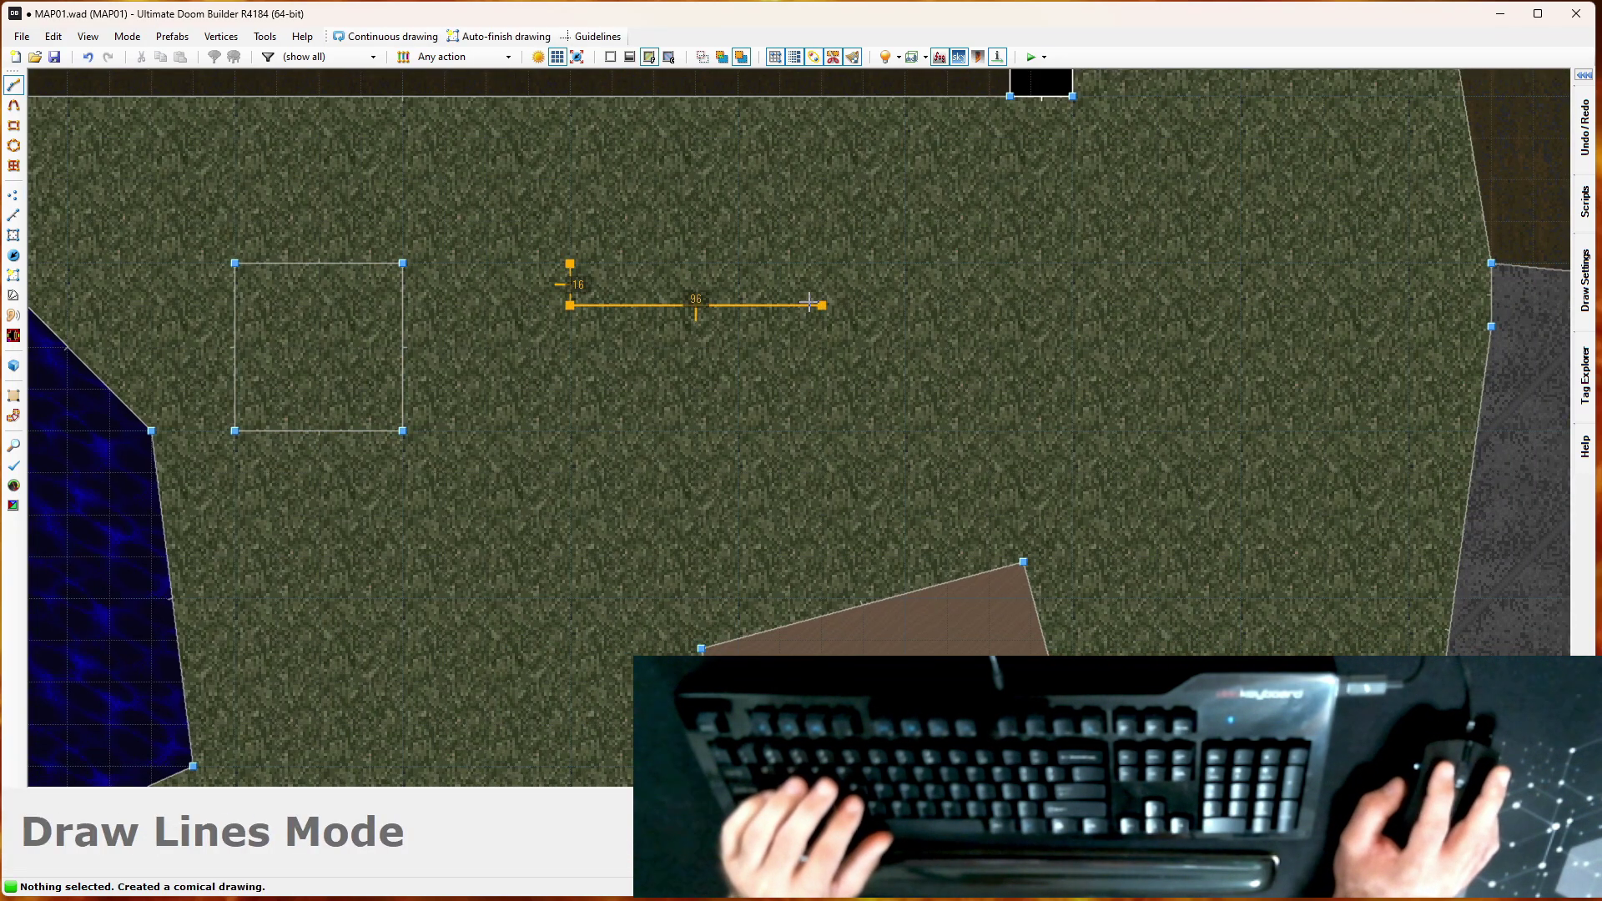
{"action": "left_click", "coordinate": [905, 305]}
{"action": "left_click", "coordinate": [899, 269]}
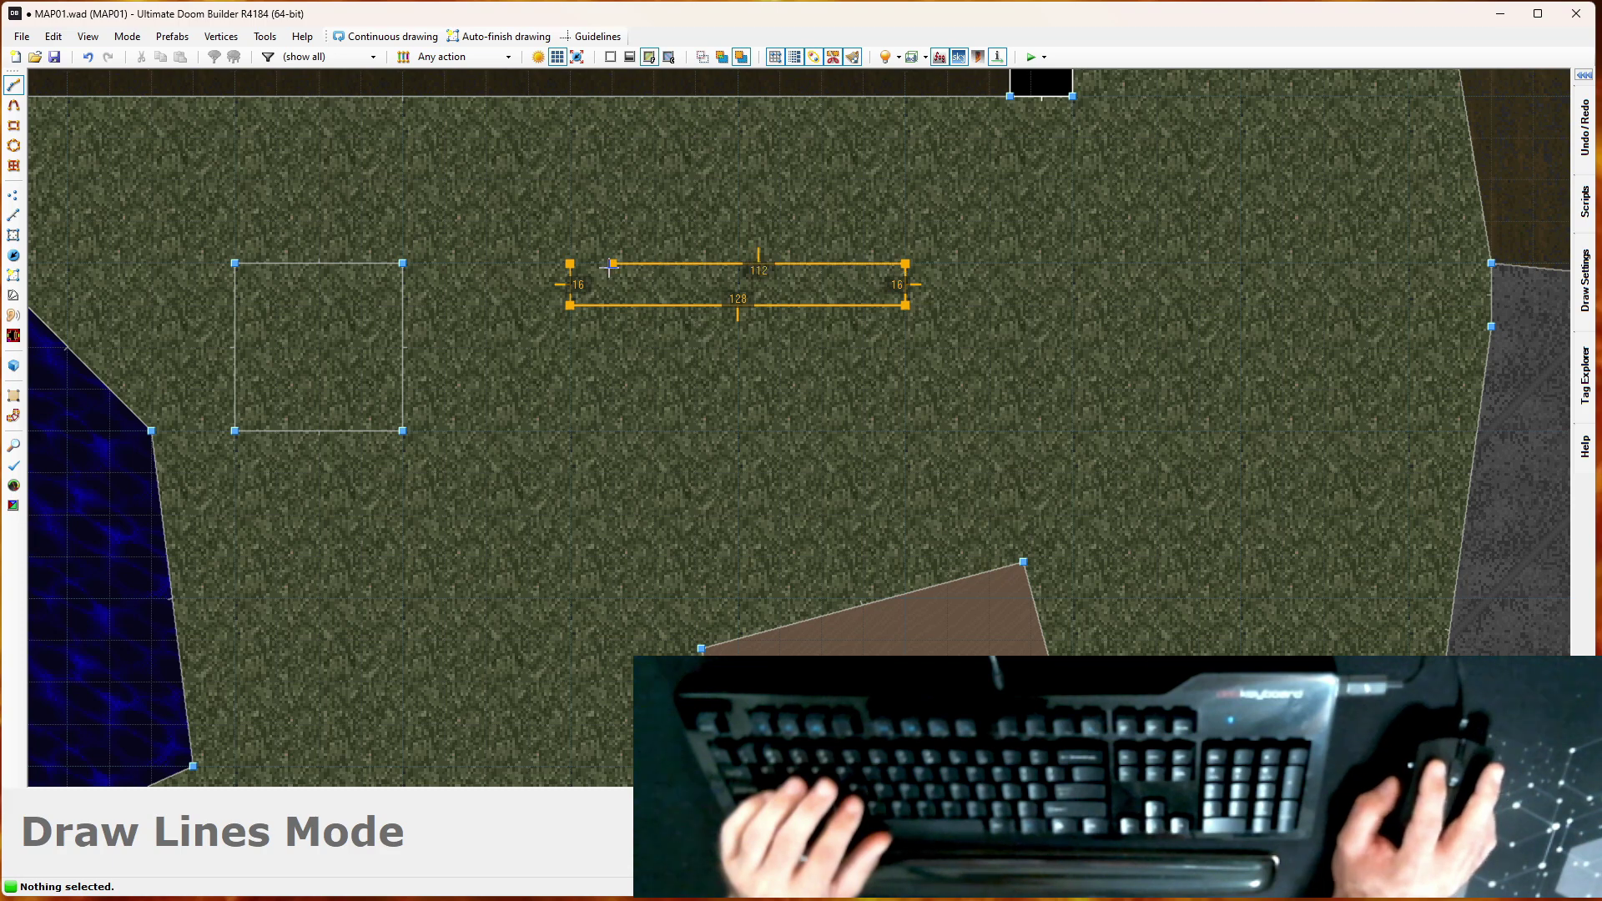
{"action": "left_click", "coordinate": [573, 264]}
Step: Draw a second 64 by 64 square sector east of the narrow rectangle, aligned with its upper edge
{"action": "middle_click_drag", "start_coordinate": [850, 300], "coordinate": [560, 300]}
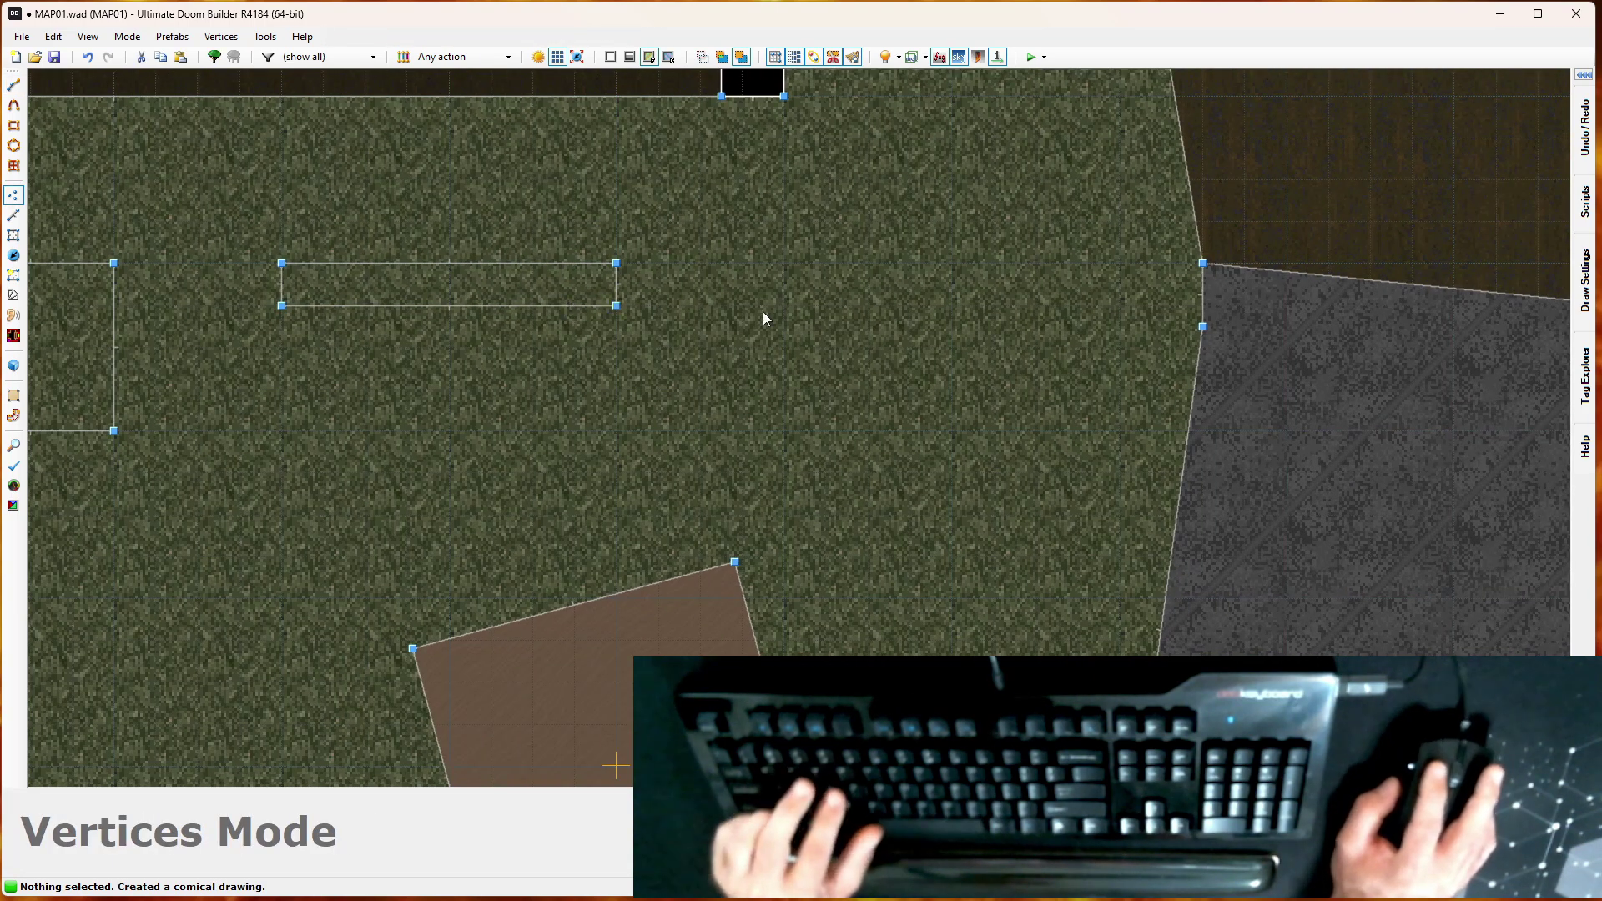
{"action": "key", "text": "d"}
{"action": "left_click", "coordinate": [784, 263]}
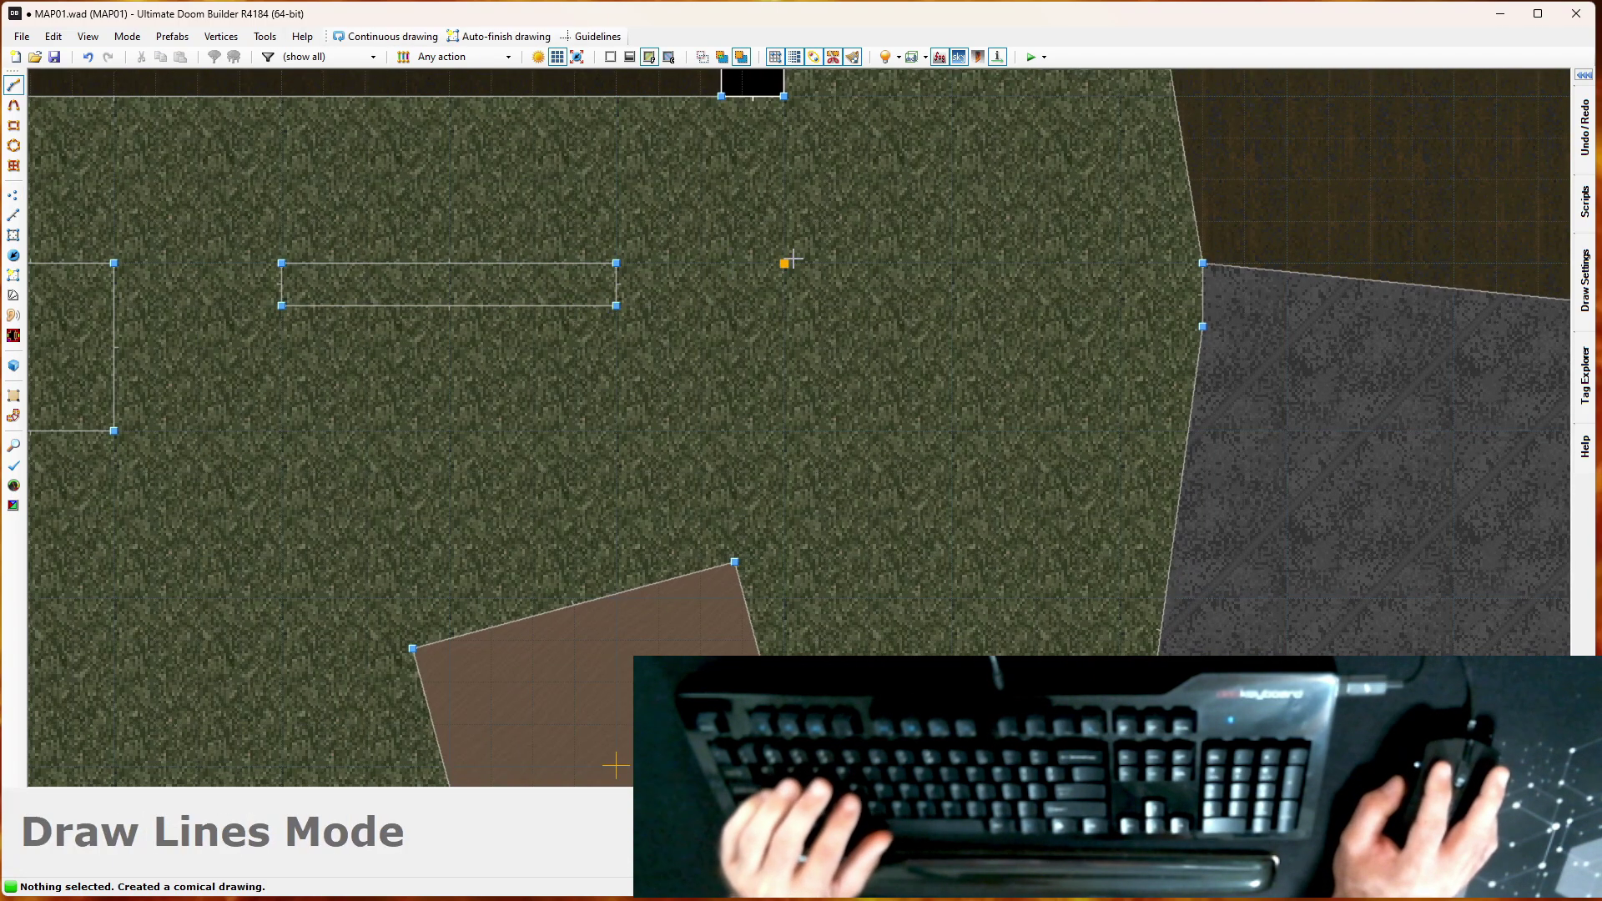
{"action": "left_click", "coordinate": [784, 433]}
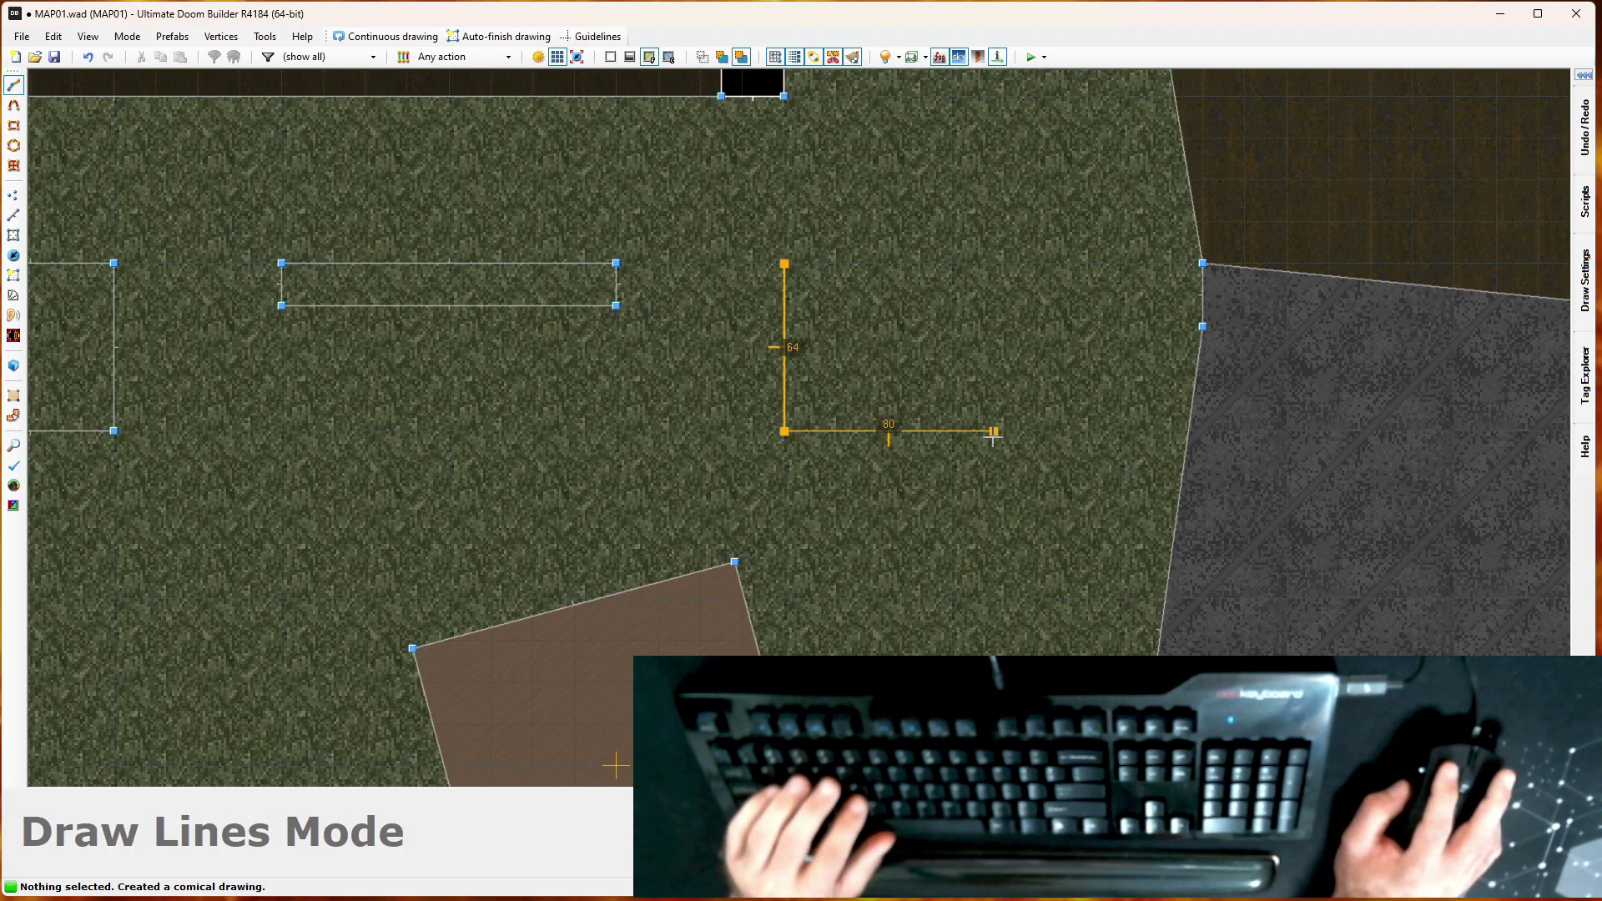
{"action": "left_click", "coordinate": [952, 432]}
{"action": "left_click", "coordinate": [952, 264]}
{"action": "left_click", "coordinate": [797, 260]}
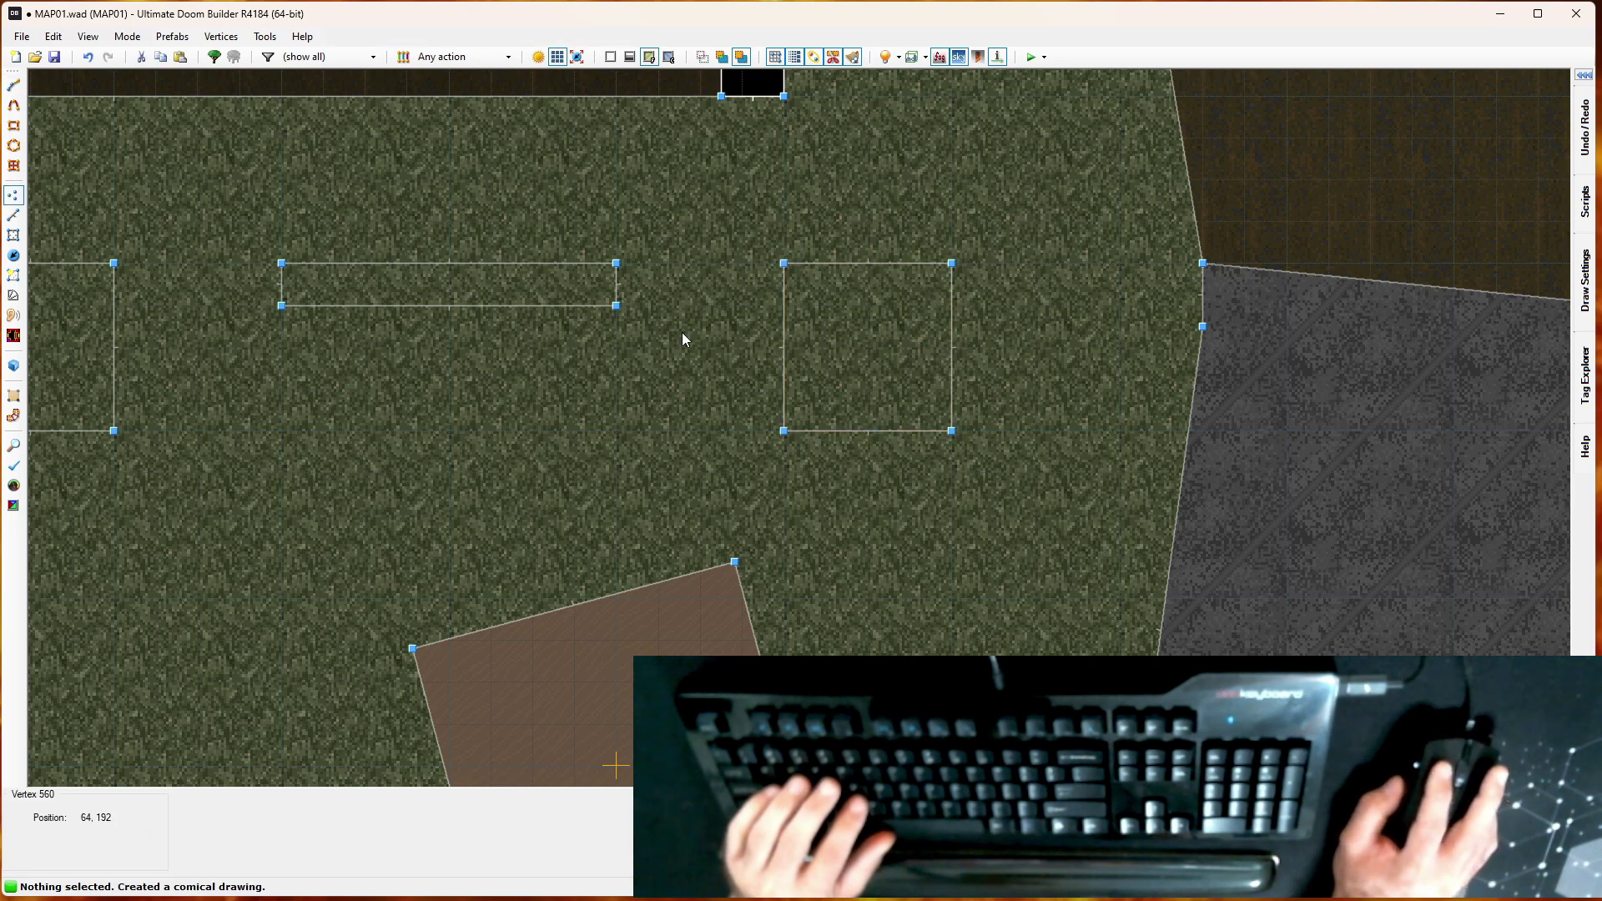
Step: In the 3D view, raise the floor of the square sector beside the pool to 64
{"action": "key", "text": "w"}
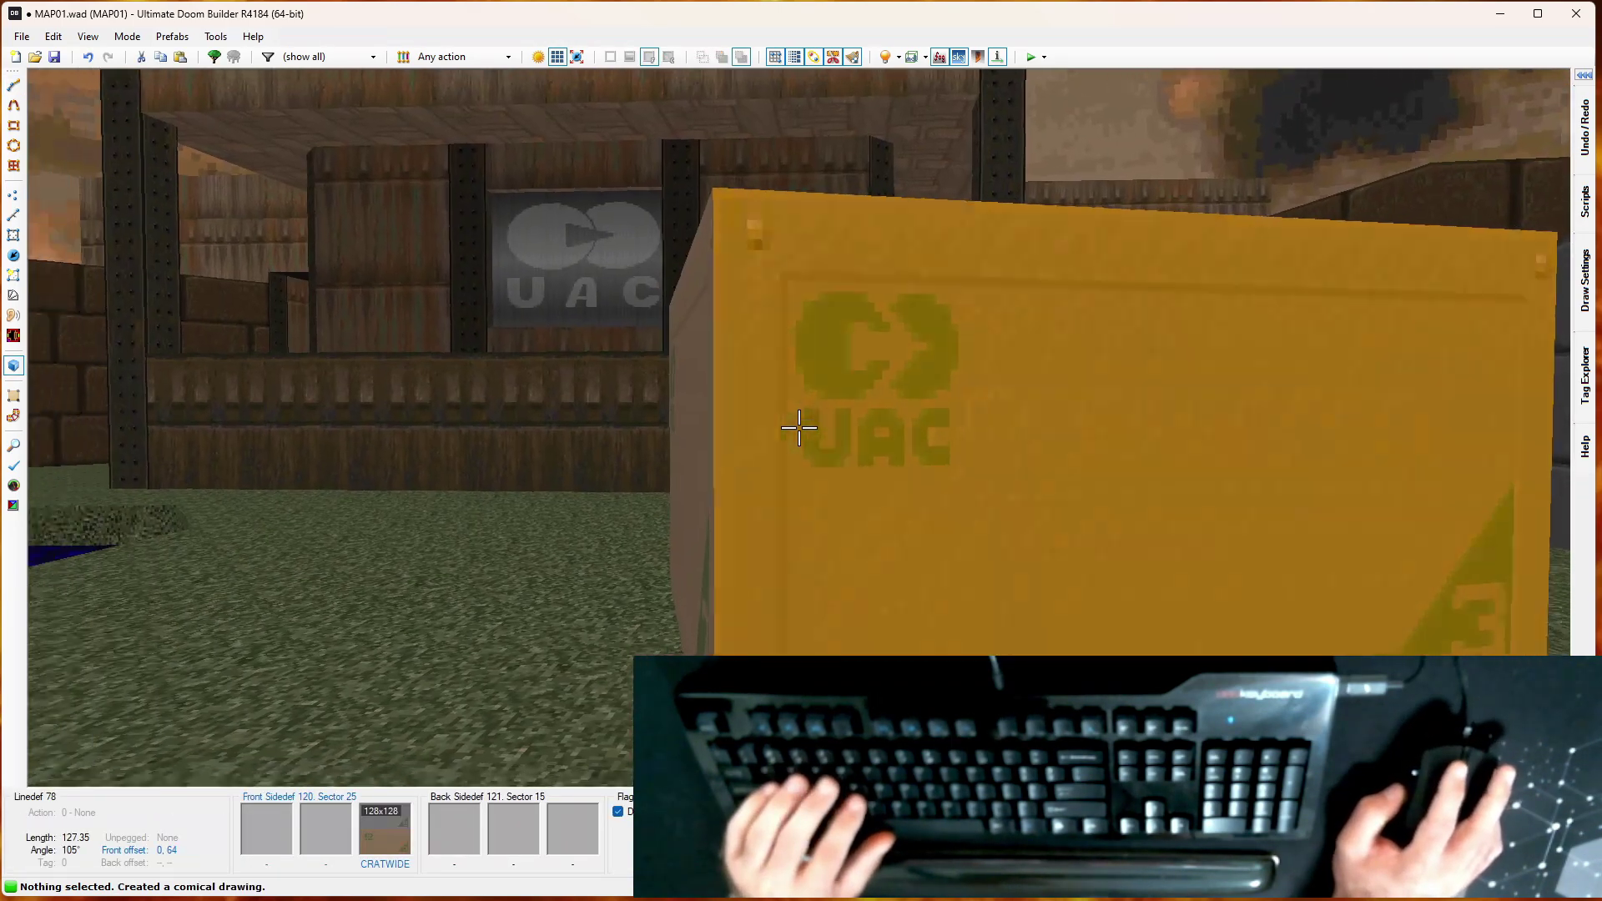
{"action": "key", "text": "d"}
{"action": "key", "text": "e"}
{"action": "left_click", "coordinate": [799, 427]}
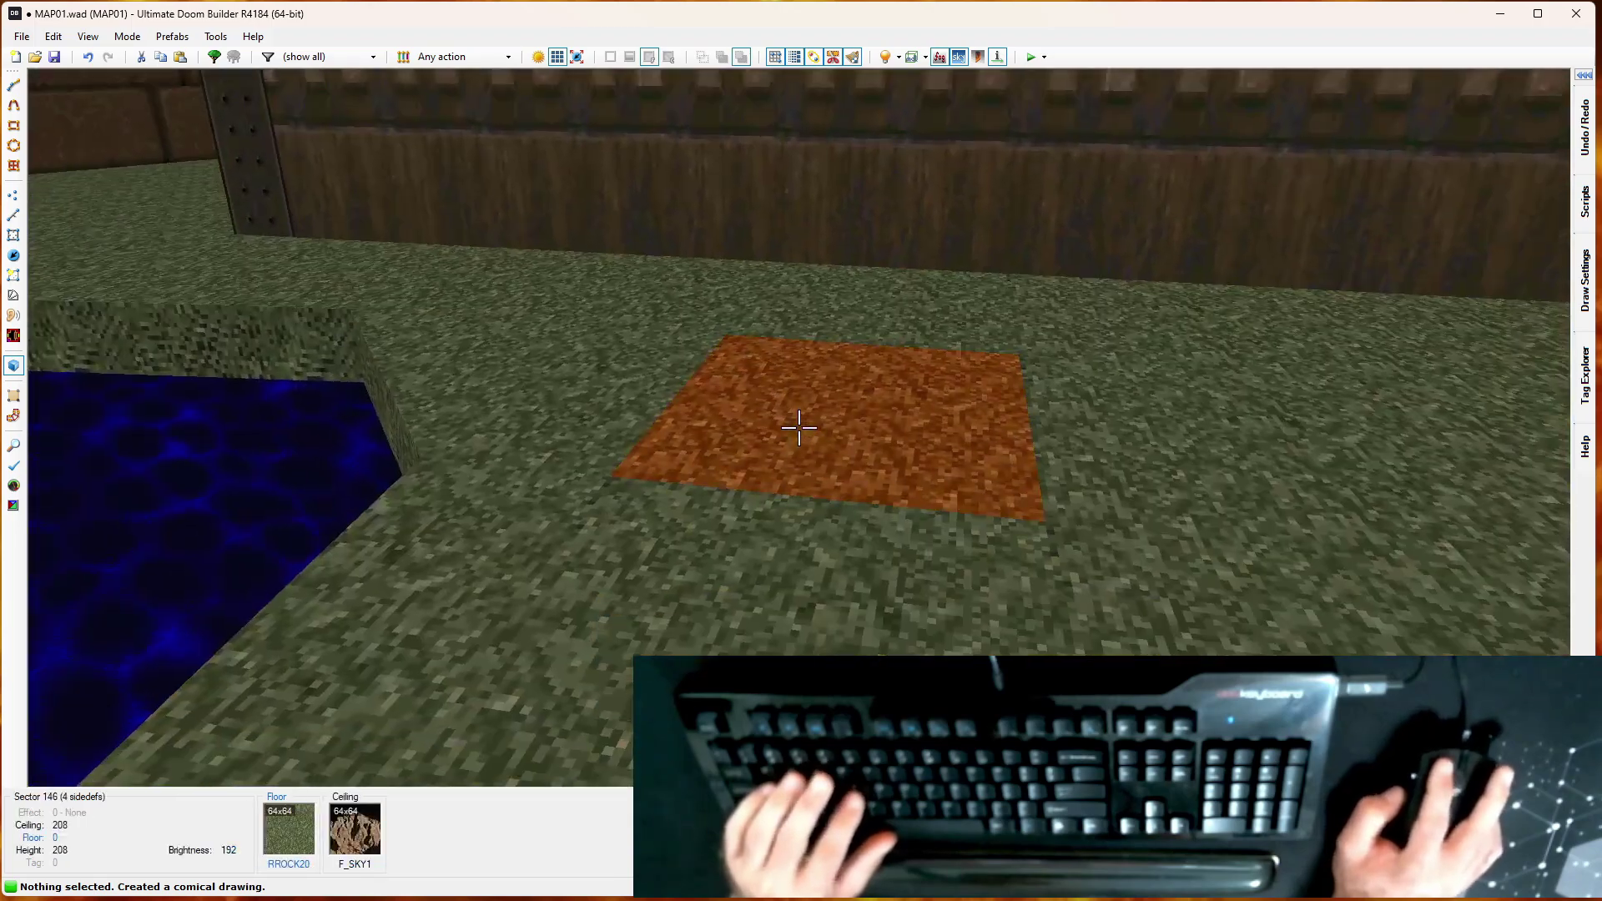
{"action": "scroll", "coordinate": [799, 427], "scroll_direction": "up", "scroll_amount": 8}
{"action": "key", "text": "w"}
{"action": "key", "text": "c"}
{"action": "key", "text": "e"}
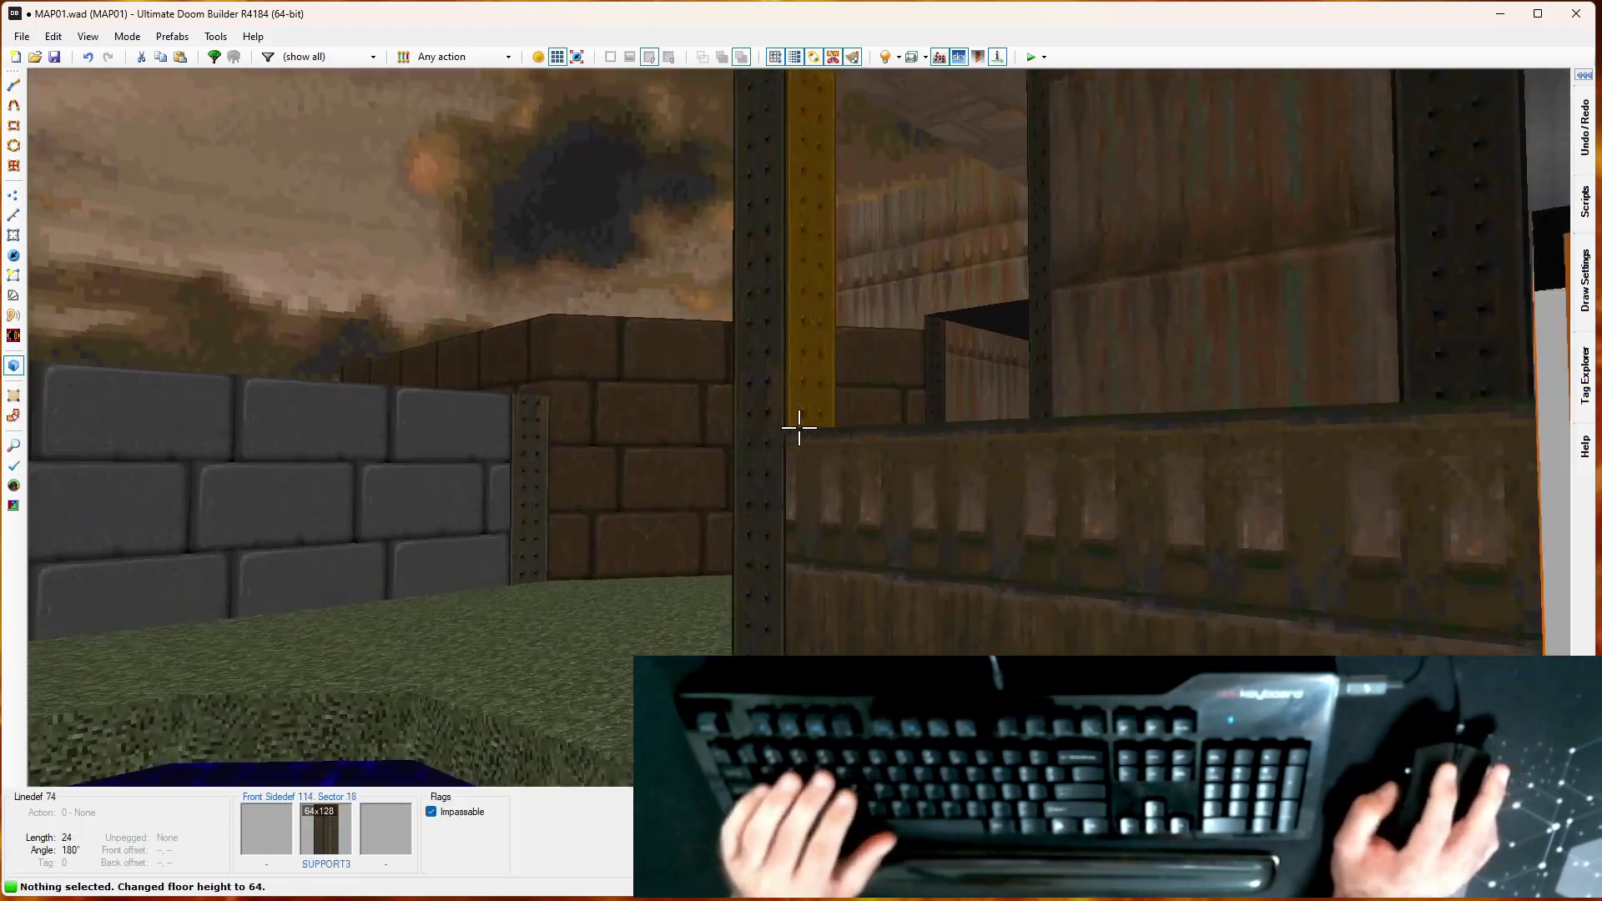
Step: Apply SUPPORT2 as the lower texture on all four sides of the raised block beside the pool
{"action": "left_click", "coordinate": [799, 427], "text": "shift"}
{"action": "right_click", "coordinate": [798, 427]}
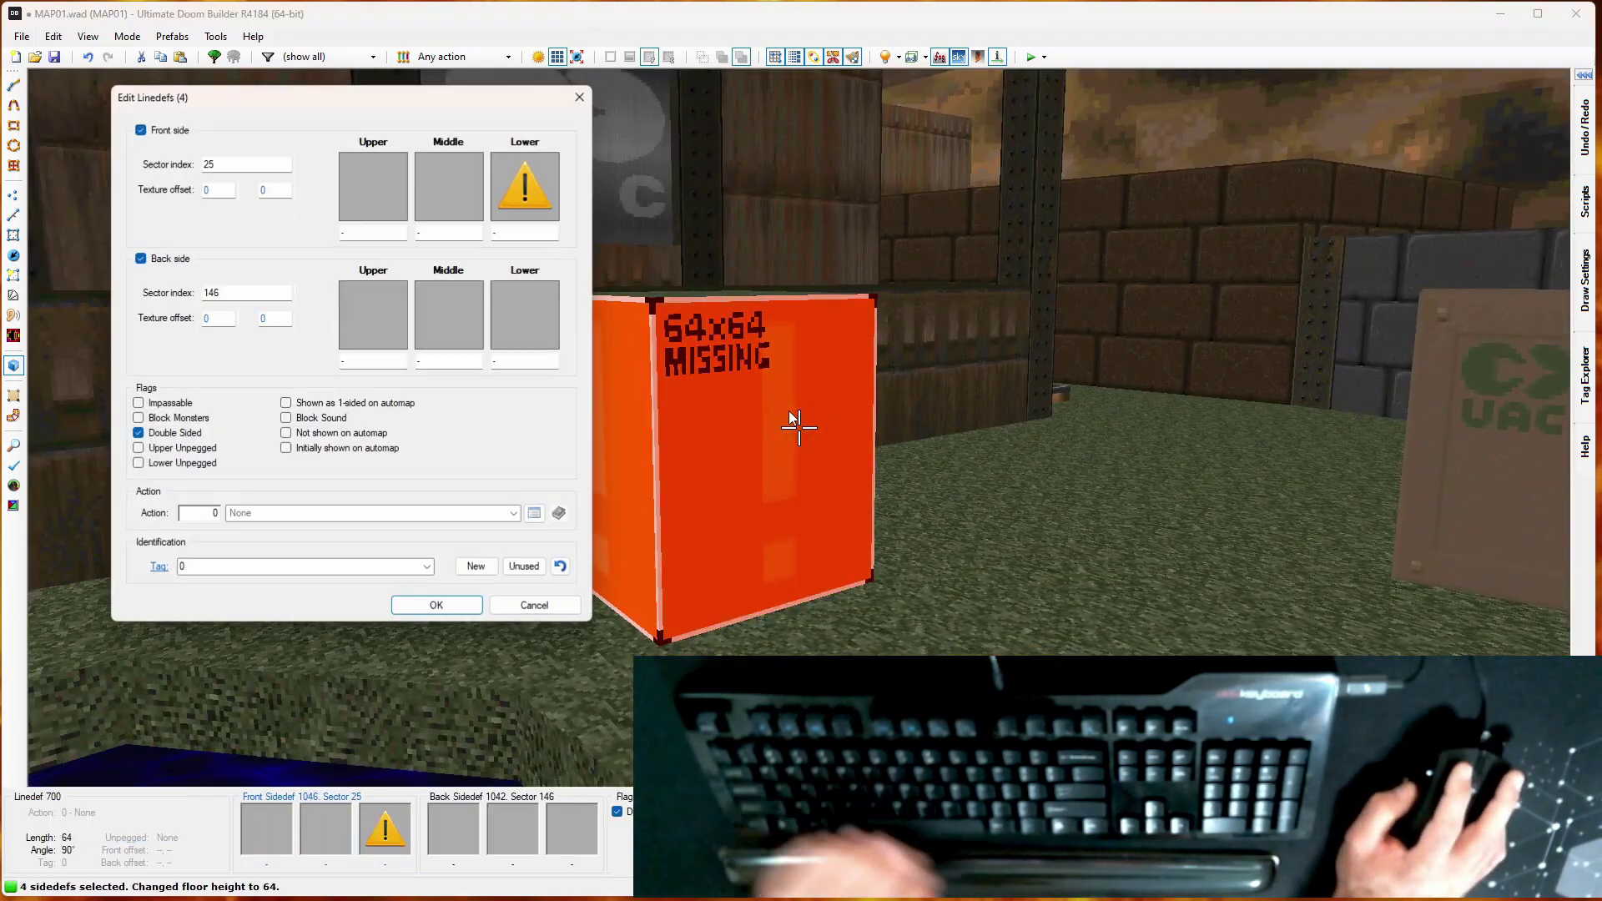
{"action": "left_click", "coordinate": [524, 186]}
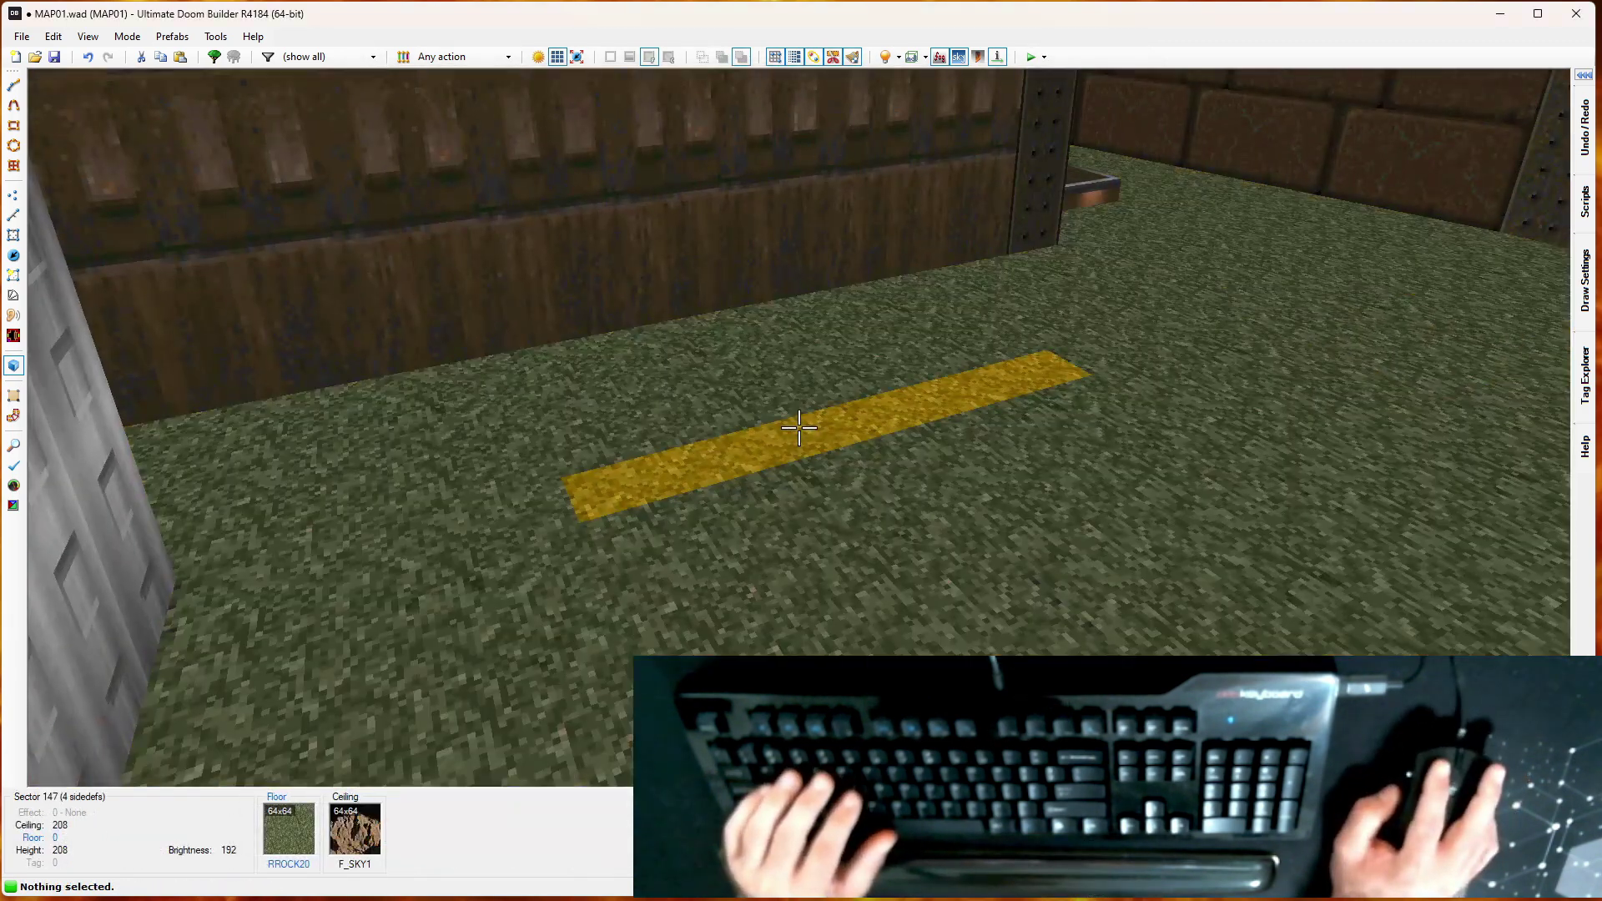
Step: Lower the narrow sector's ceiling down to the ground and texture its wide faces with BIGDOOR2
{"action": "key", "text": "e"}
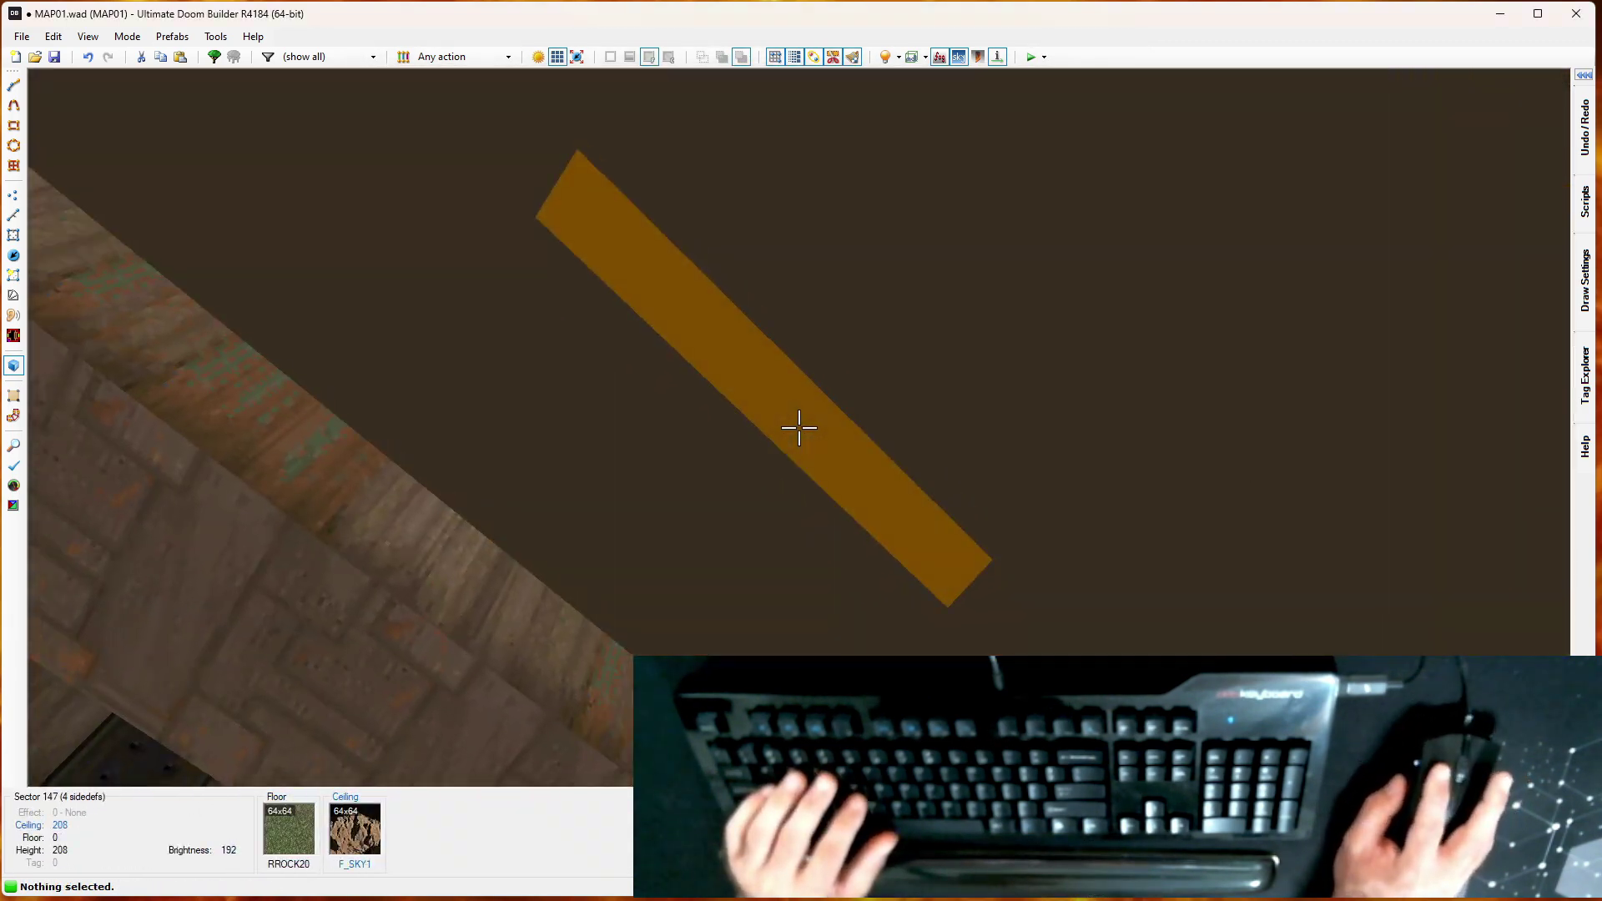
{"action": "left_click", "coordinate": [798, 427]}
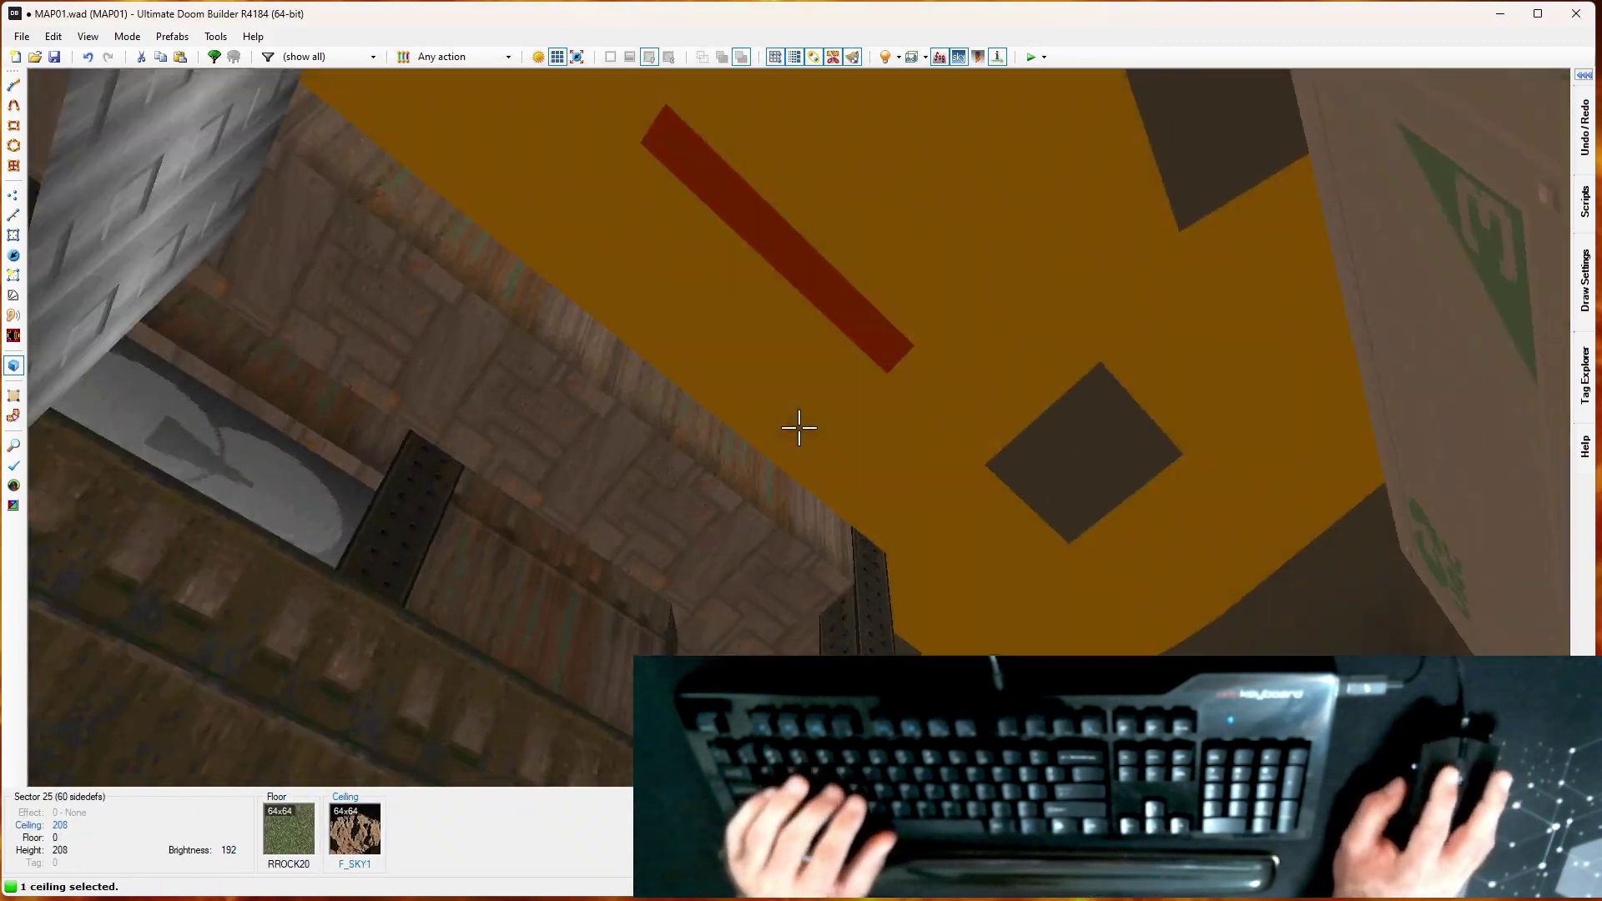
{"action": "key", "text": "d"}
{"action": "scroll", "coordinate": [798, 427], "scroll_direction": "down", "scroll_amount": 4}
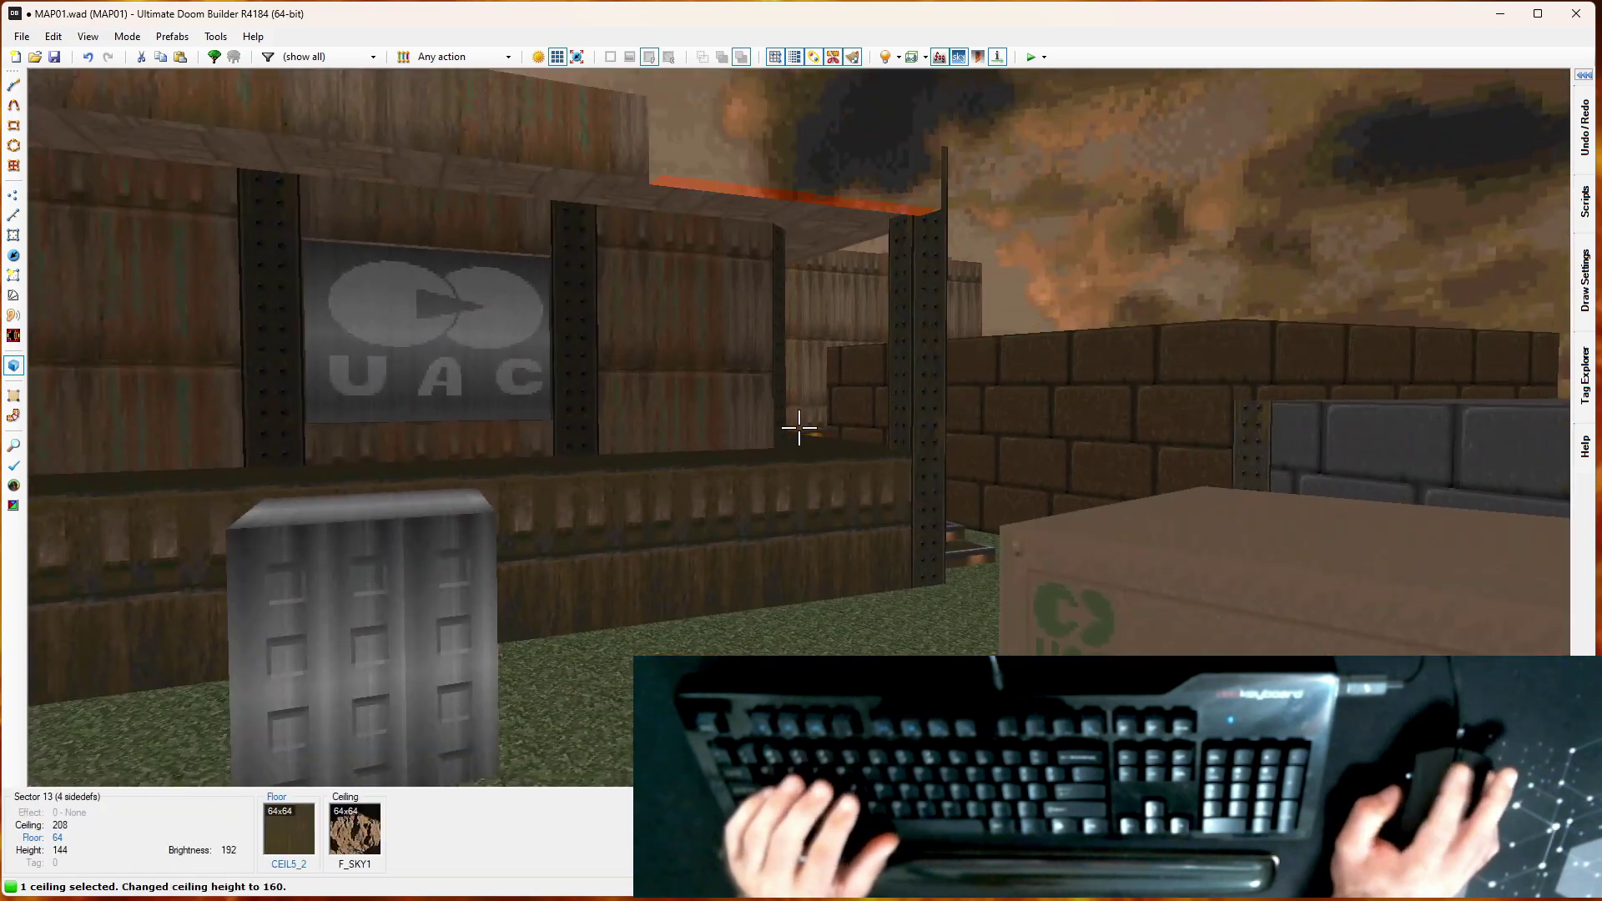
{"action": "key", "text": "e"}
{"action": "left_click", "coordinate": [799, 427]}
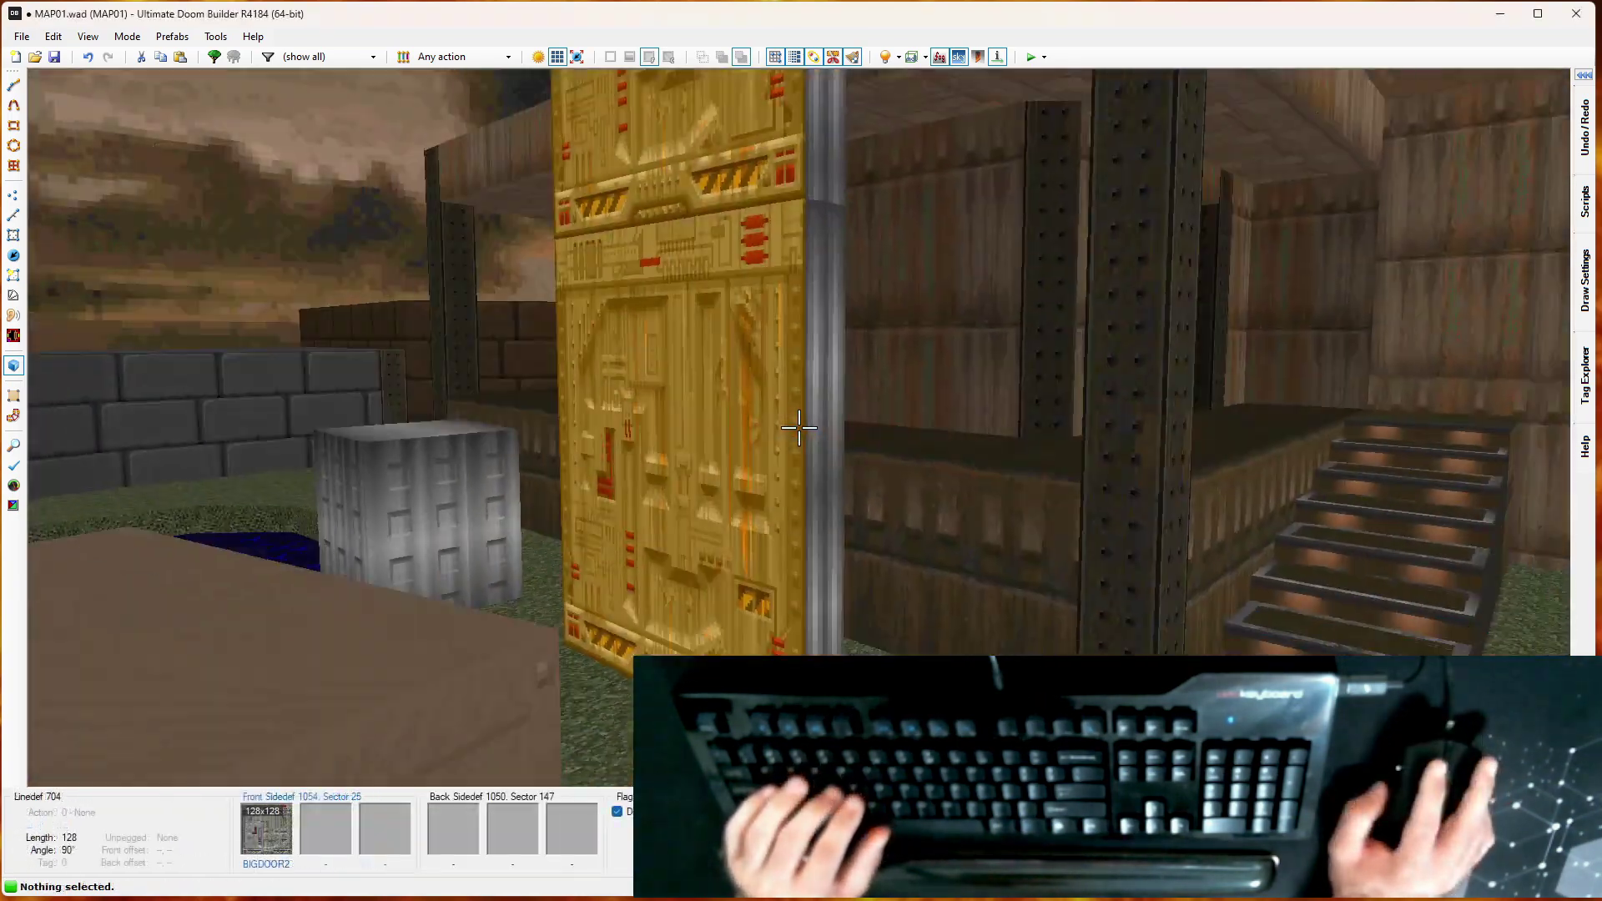
Step: Lower the ceiling of the square sector near the stairs into a hanging block and paste SUPPORT2 onto its sides
{"action": "key", "text": "e"}
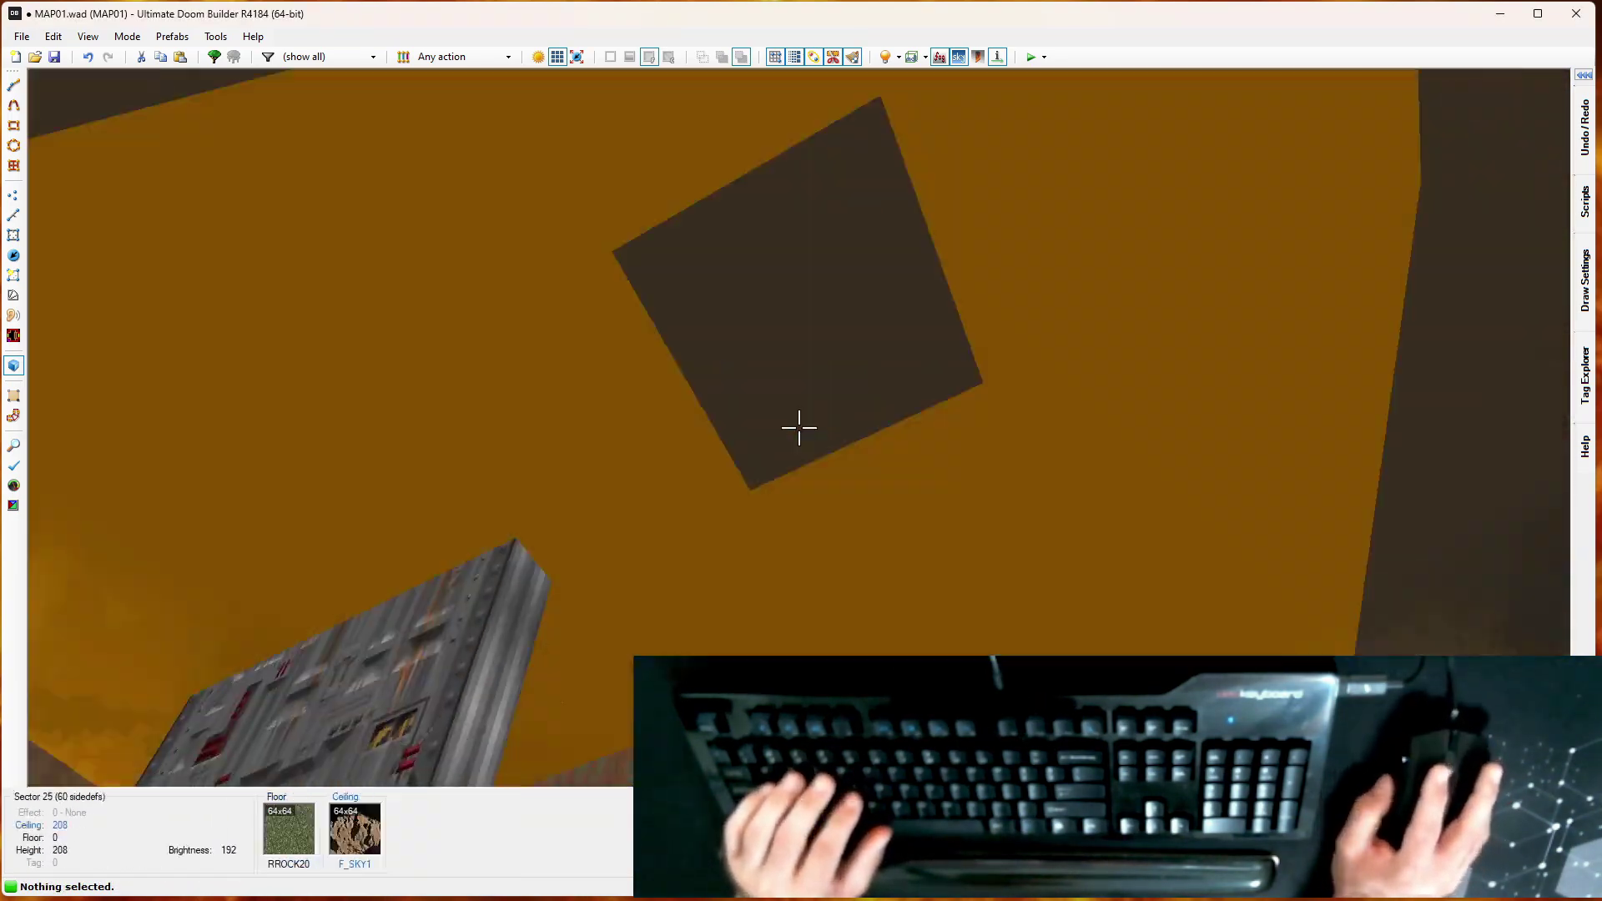
{"action": "left_click", "coordinate": [798, 427]}
{"action": "scroll", "coordinate": [798, 427], "scroll_direction": "down", "scroll_amount": 6}
{"action": "key", "text": "d"}
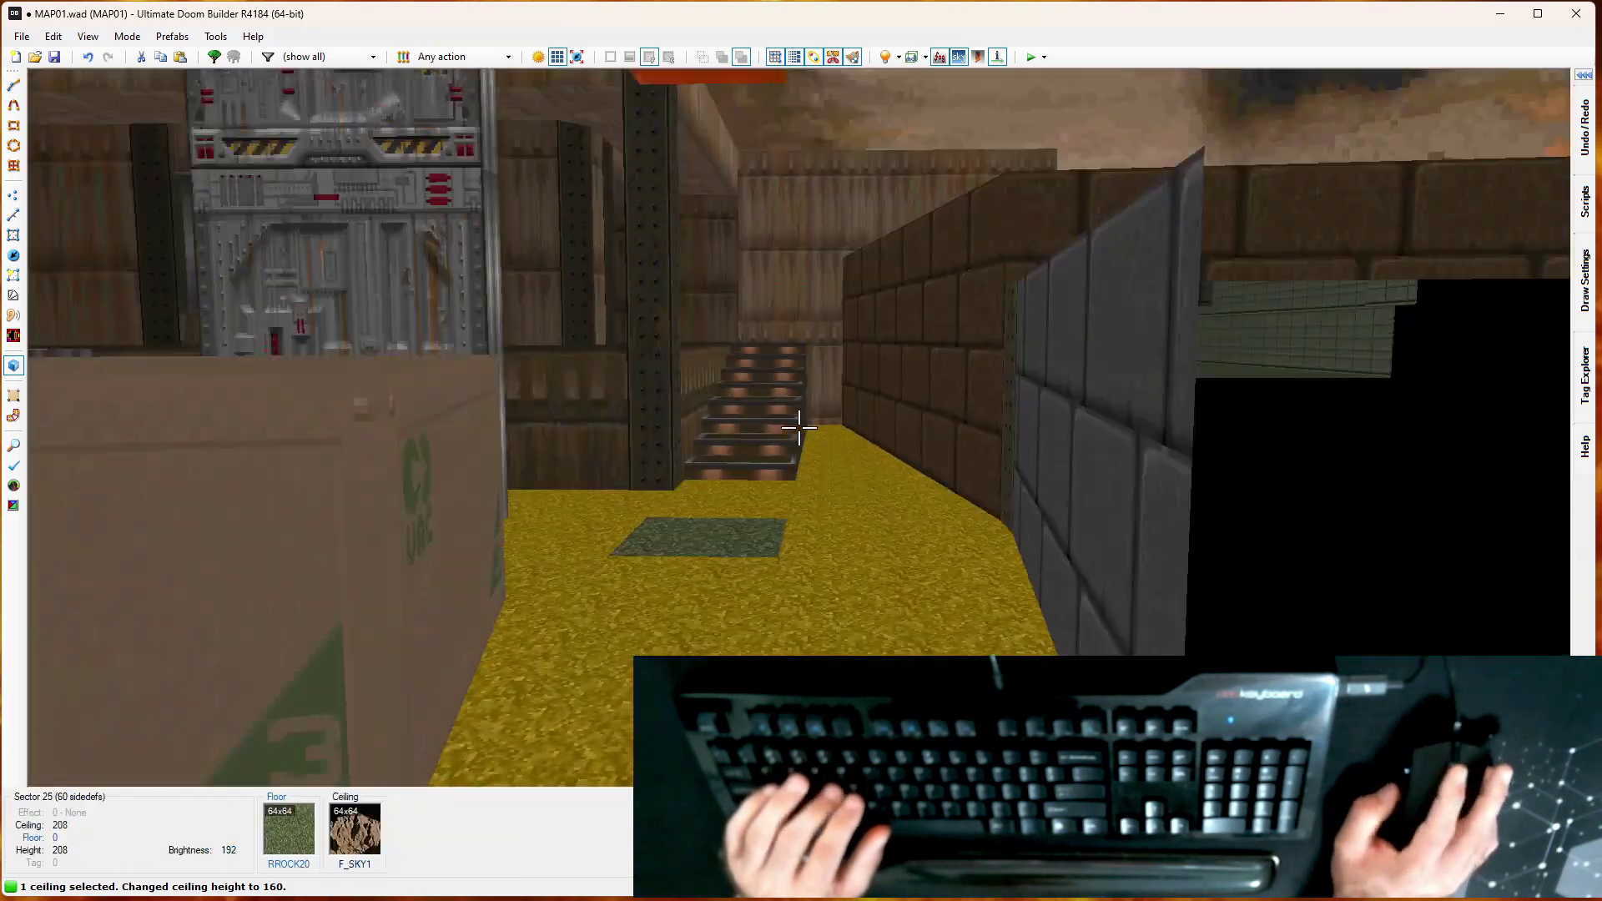
{"action": "scroll", "coordinate": [799, 427], "scroll_direction": "down", "scroll_amount": 2}
{"action": "key", "text": "e"}
{"action": "right_click", "coordinate": [798, 428]}
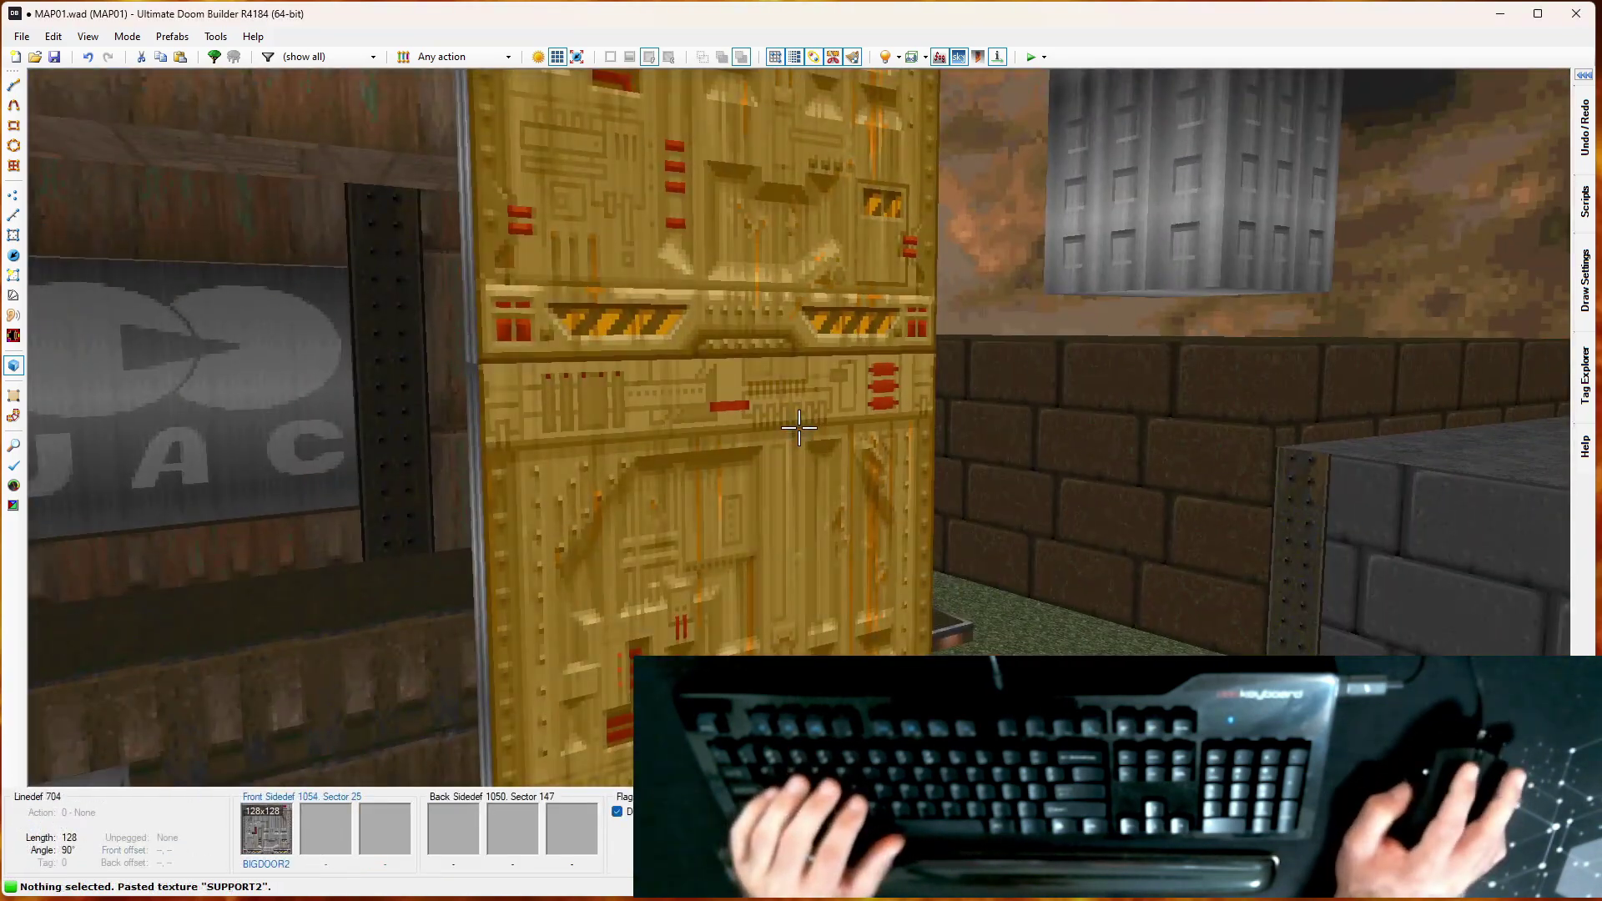
{"action": "key", "text": "s"}
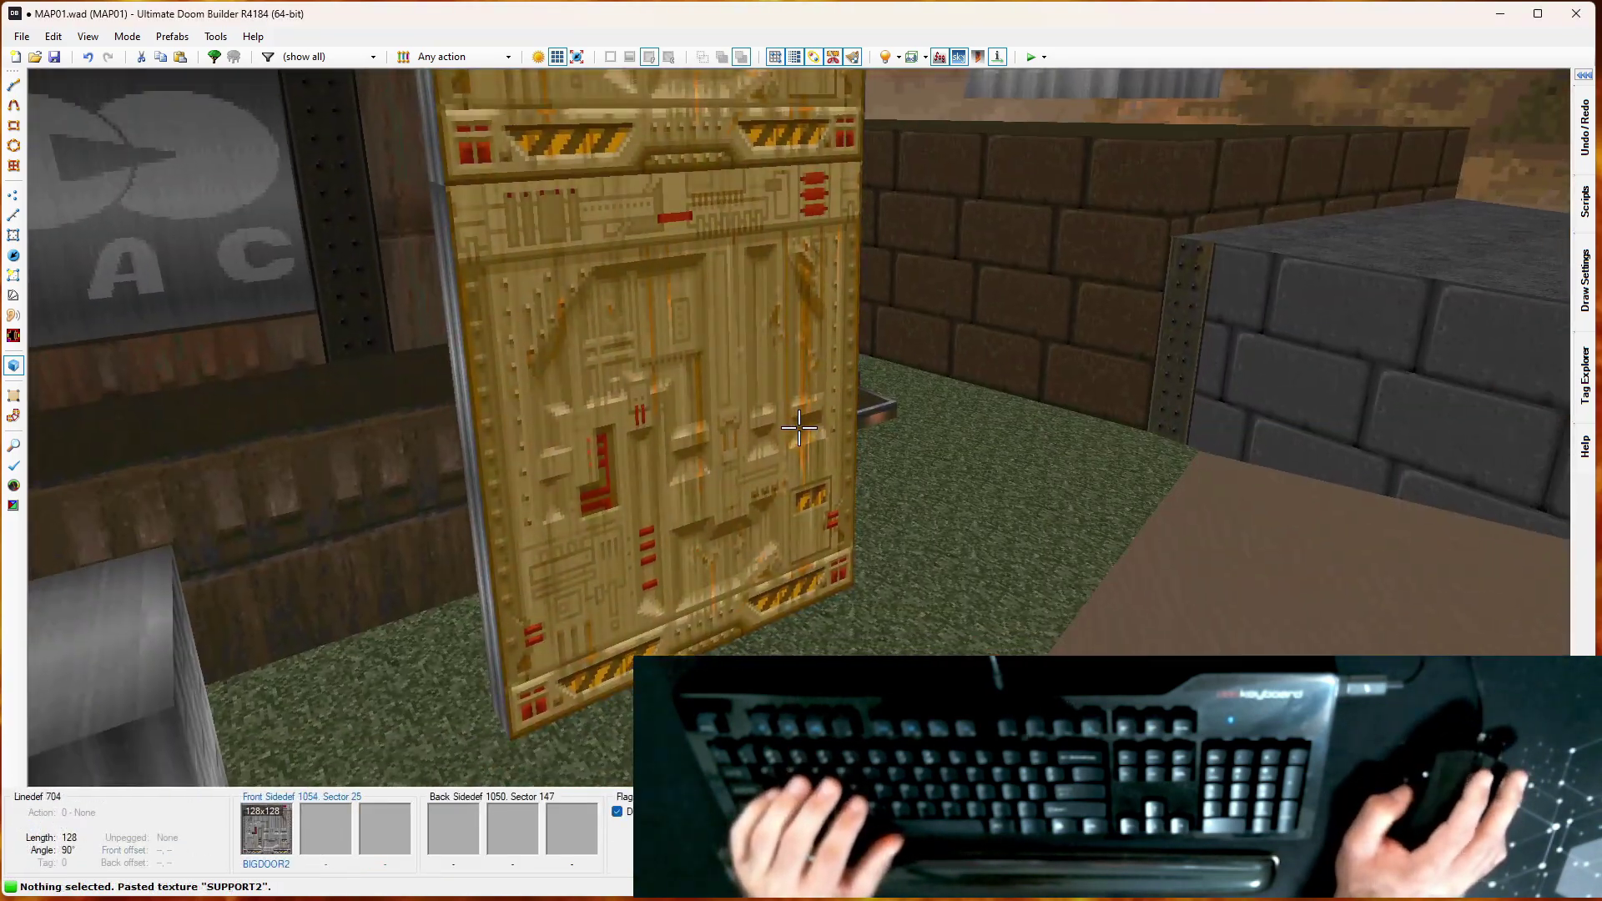
Step: In the 2D map, assign action 123 SR Lift Lower Wait Raise (fast) to all four linedefs of the square beside the pool
{"action": "key", "text": "v"}
{"action": "scroll", "coordinate": [613, 409], "scroll_direction": "down", "scroll_amount": 6}
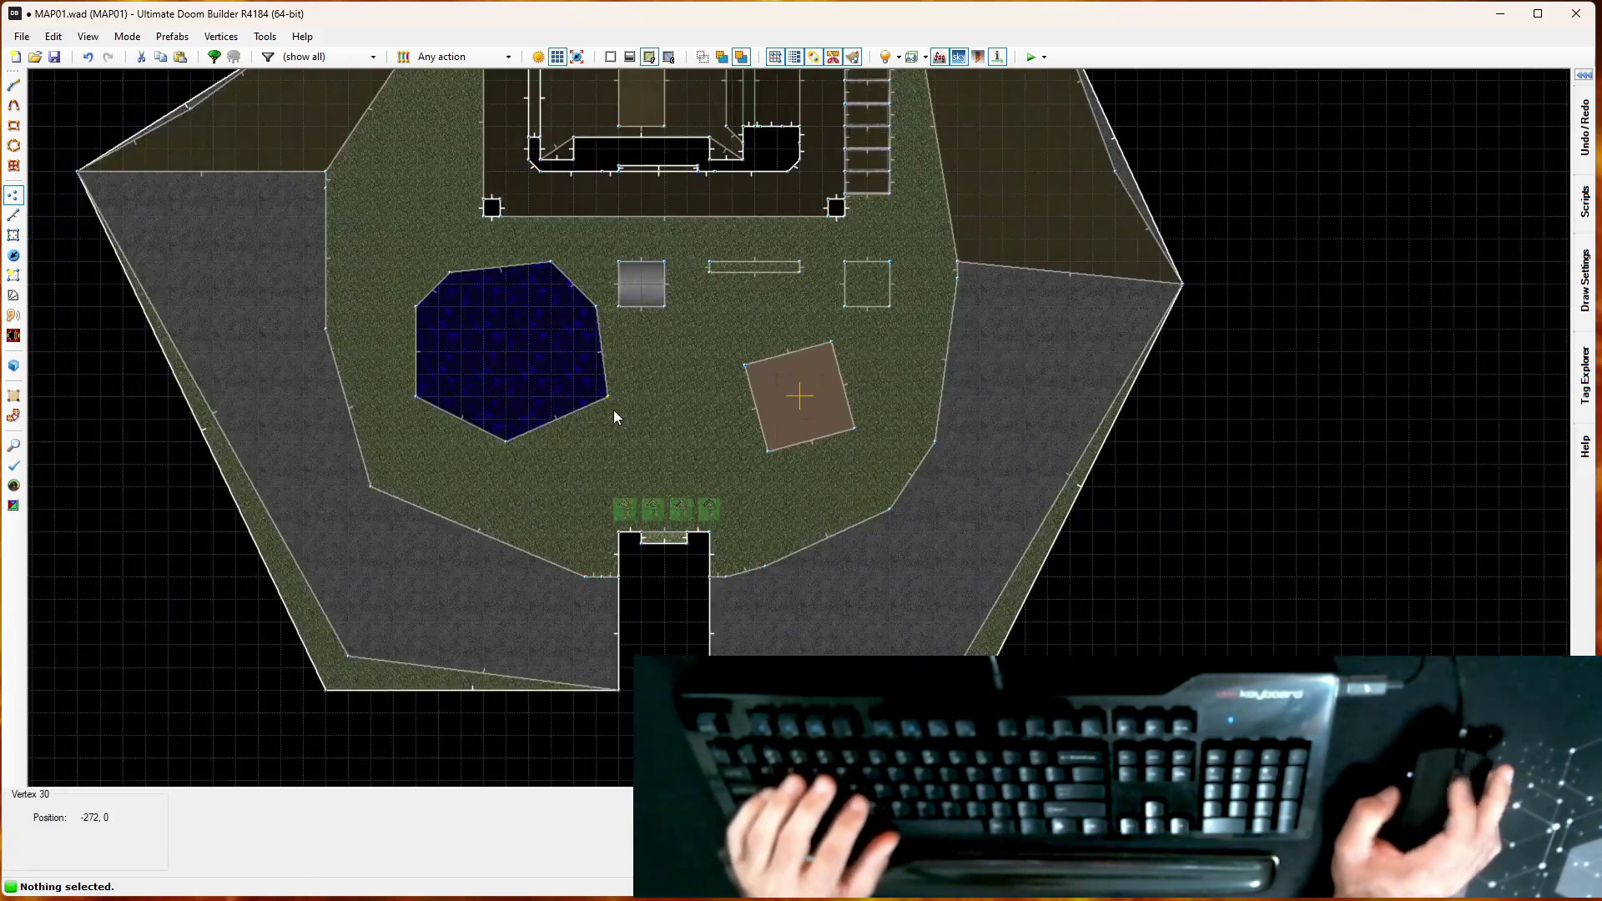
{"action": "scroll", "coordinate": [721, 297], "scroll_direction": "up", "scroll_amount": 3}
{"action": "scroll", "coordinate": [685, 325], "scroll_direction": "up", "scroll_amount": 3}
{"action": "key", "text": "l"}
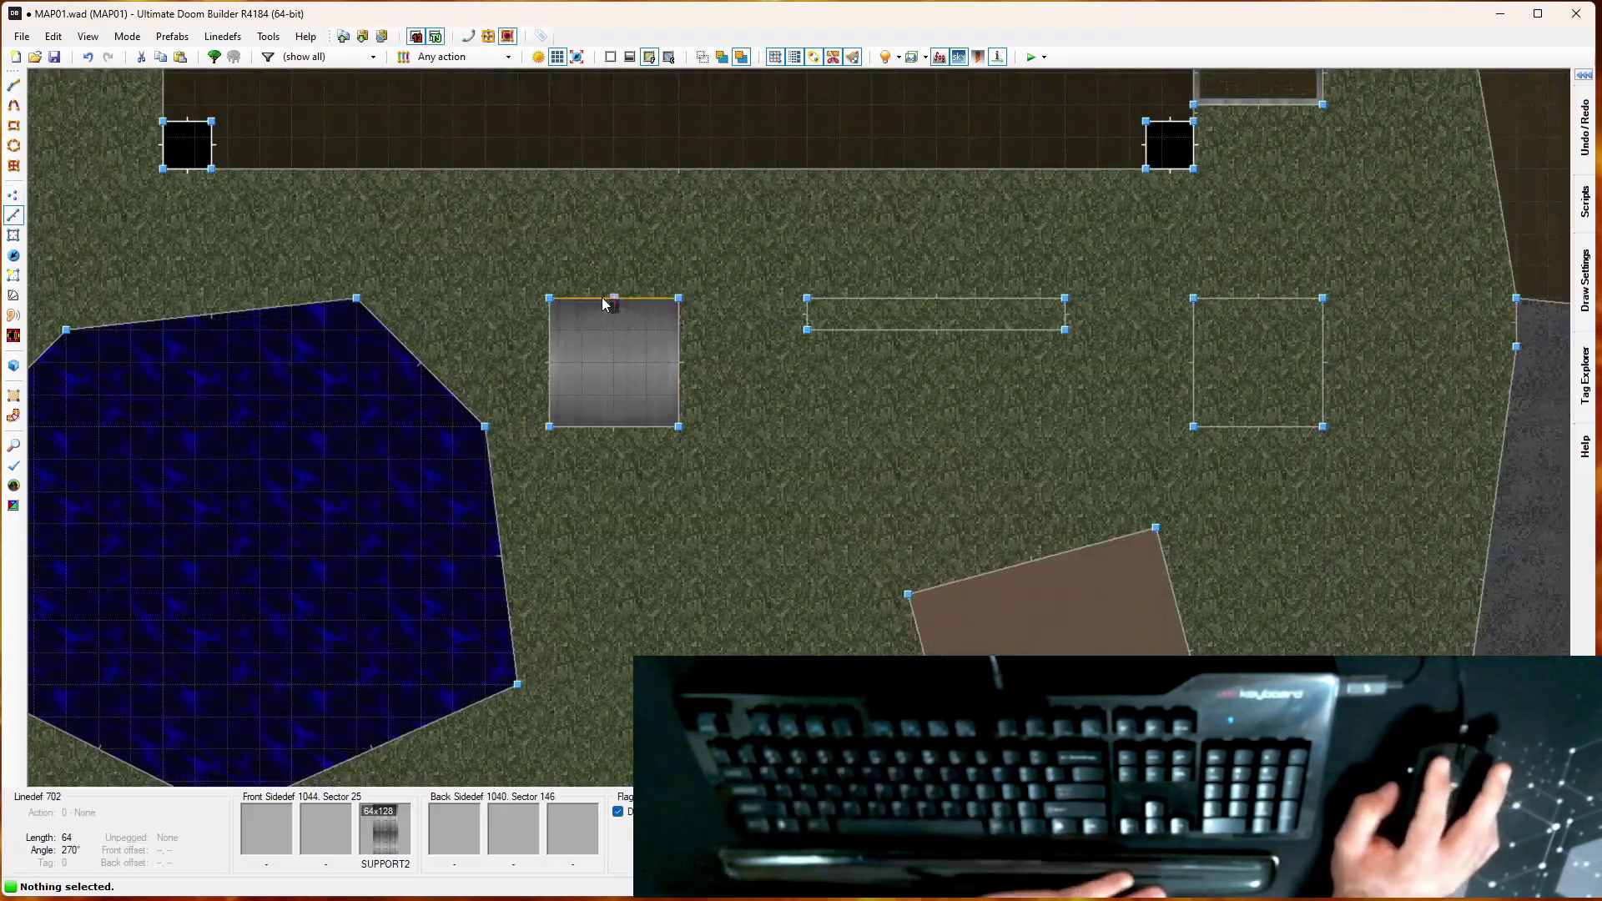
{"action": "left_click", "coordinate": [603, 297]}
{"action": "left_click", "coordinate": [559, 362]}
{"action": "left_click", "coordinate": [625, 427]}
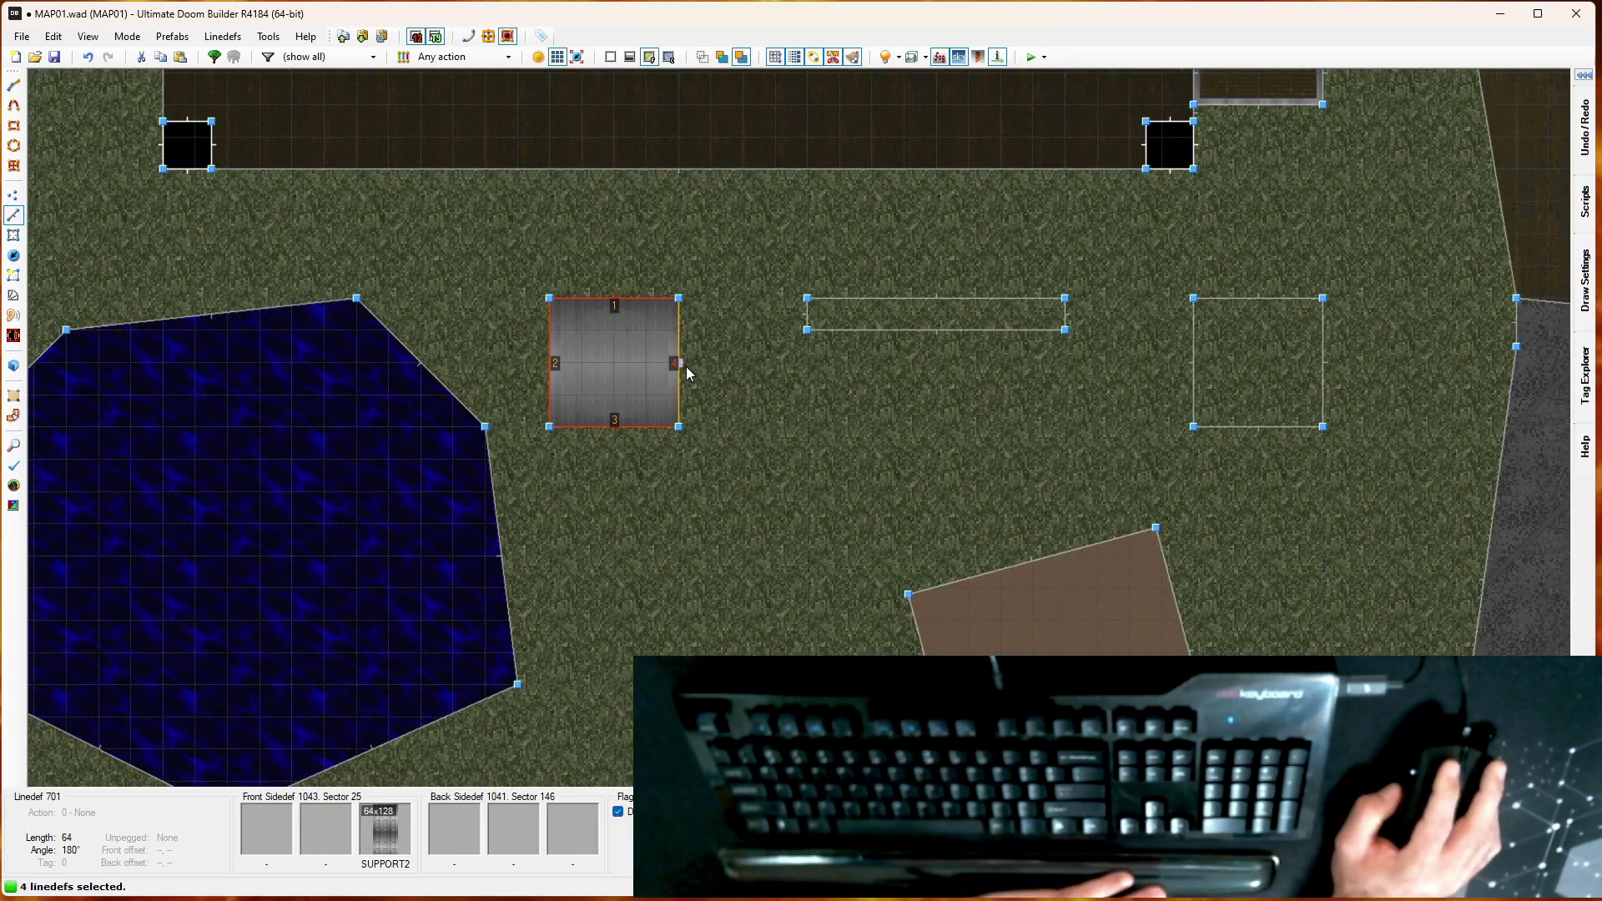
{"action": "right_click", "coordinate": [689, 373]}
{"action": "left_click", "coordinate": [534, 514]}
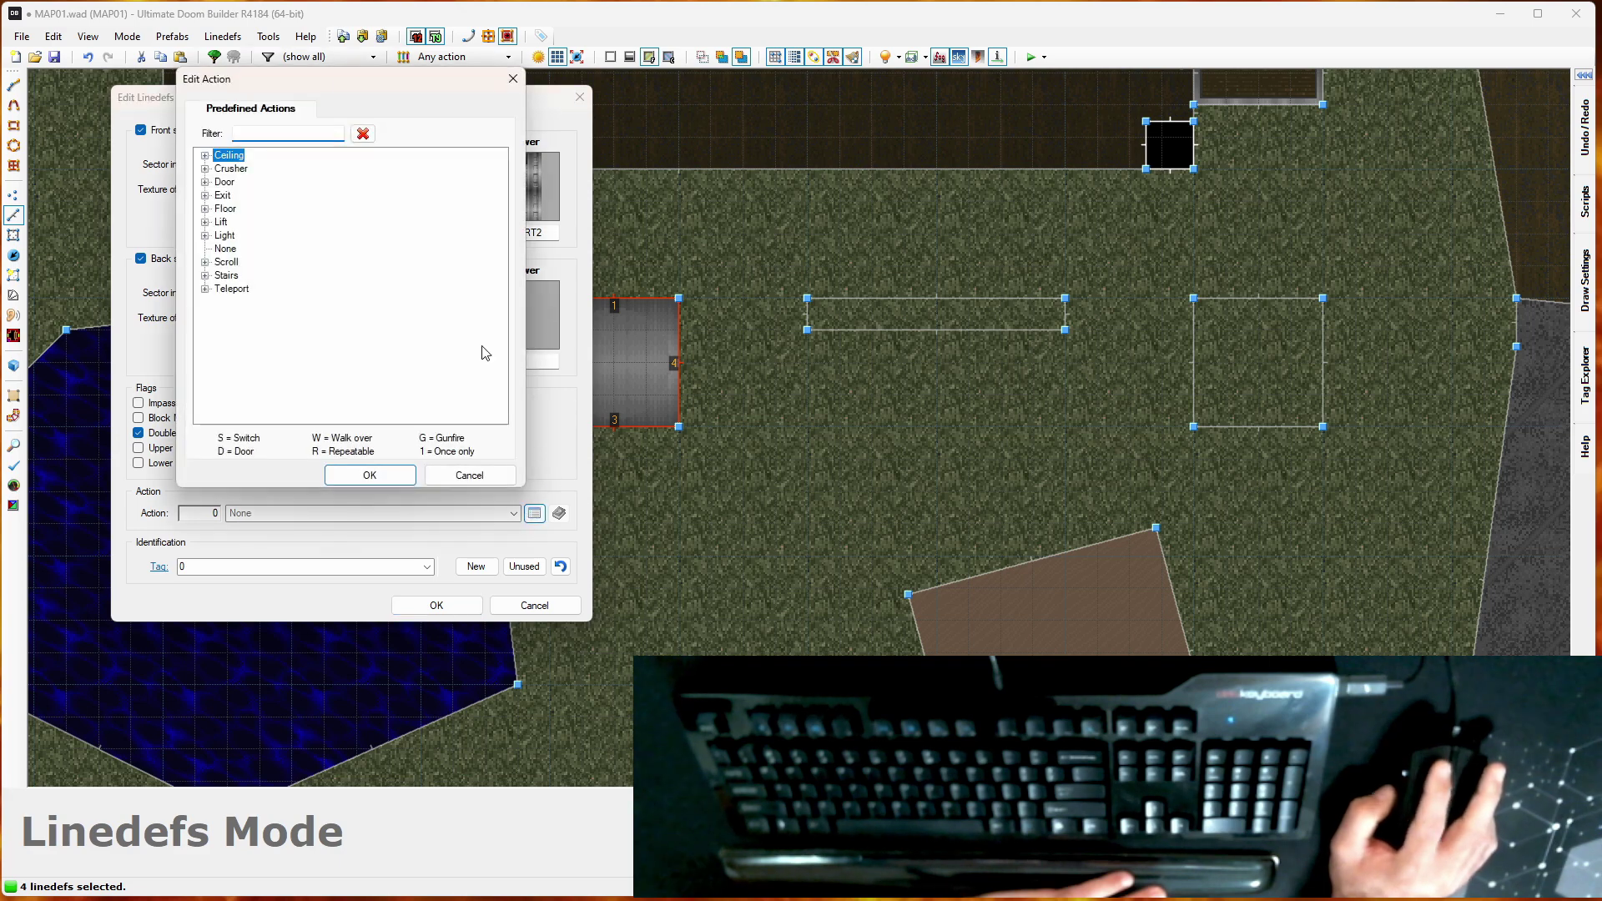
{"action": "left_click", "coordinate": [206, 222]}
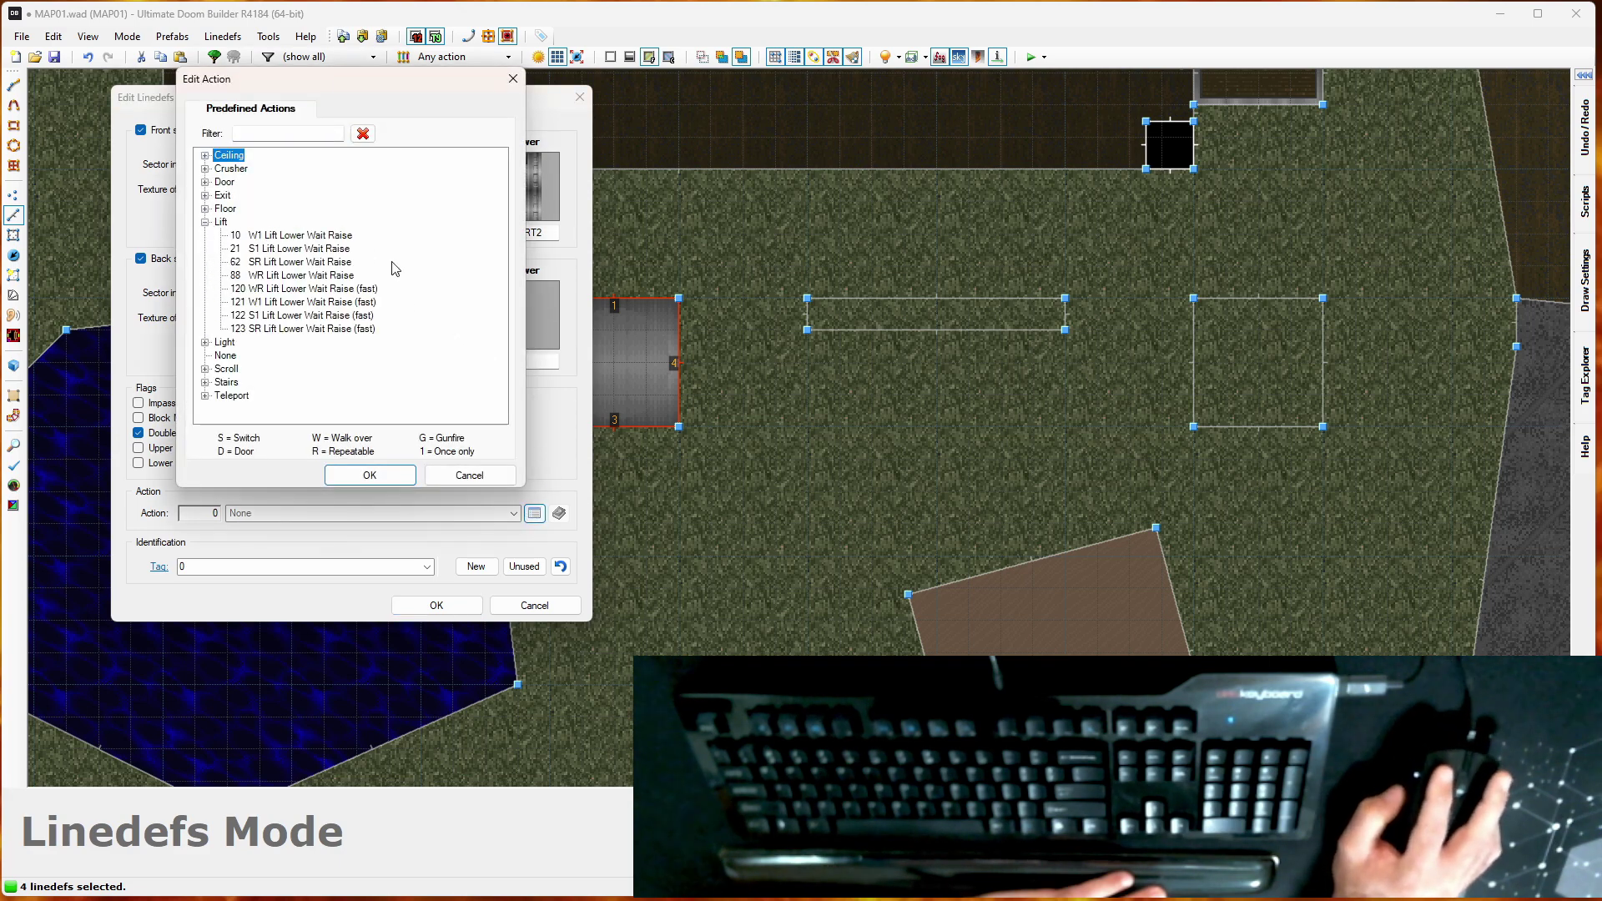
{"action": "left_click", "coordinate": [317, 329]}
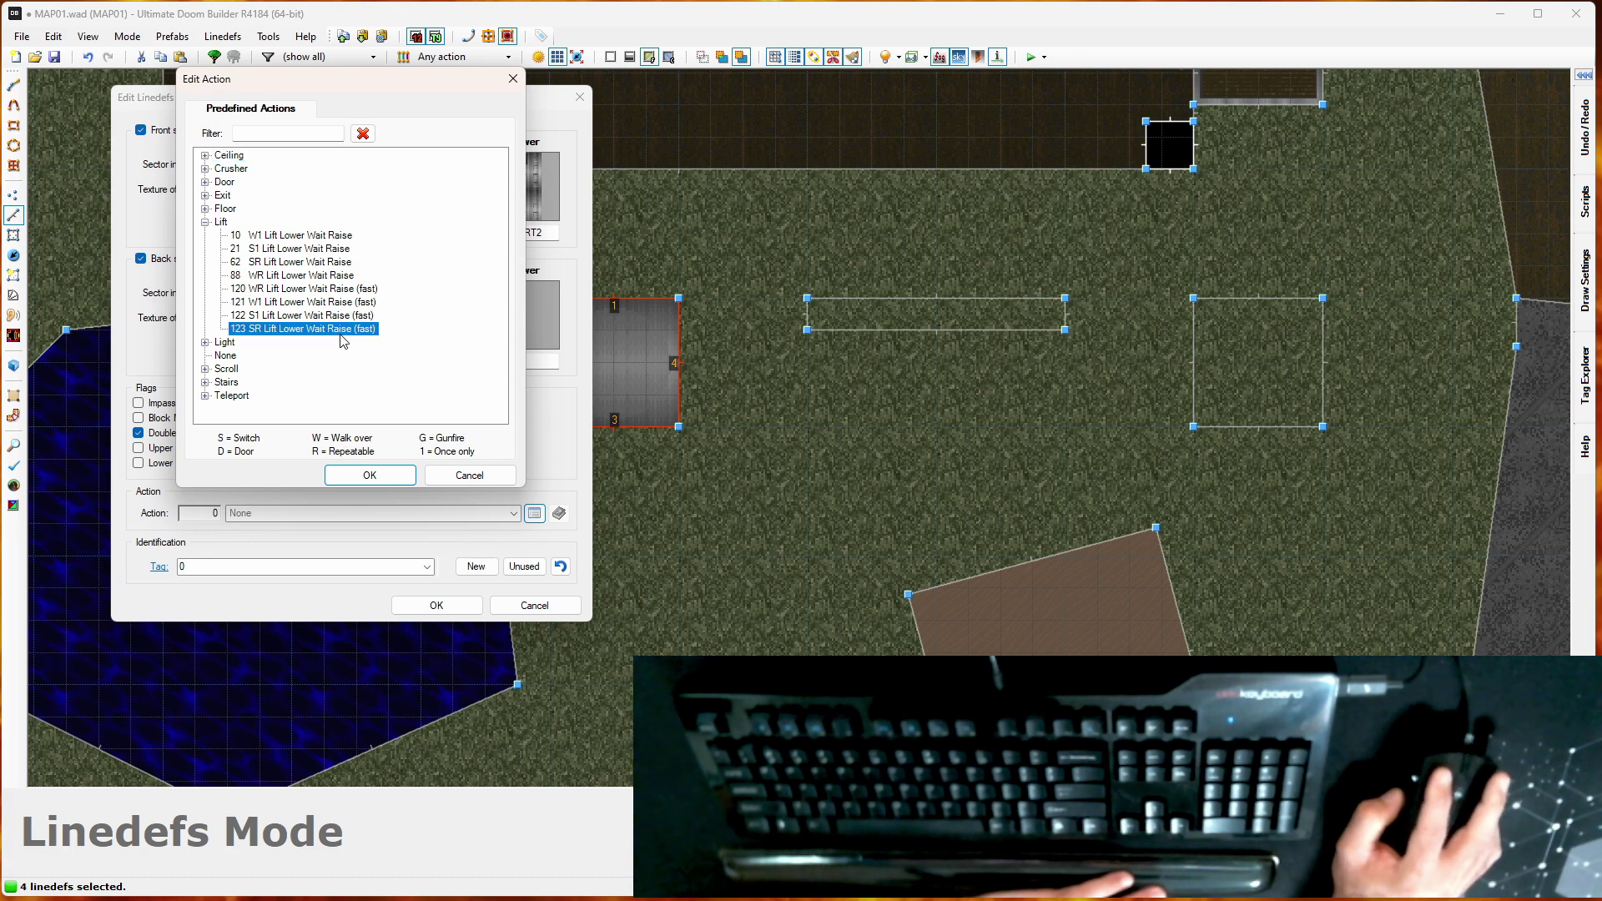
{"action": "left_click", "coordinate": [378, 481]}
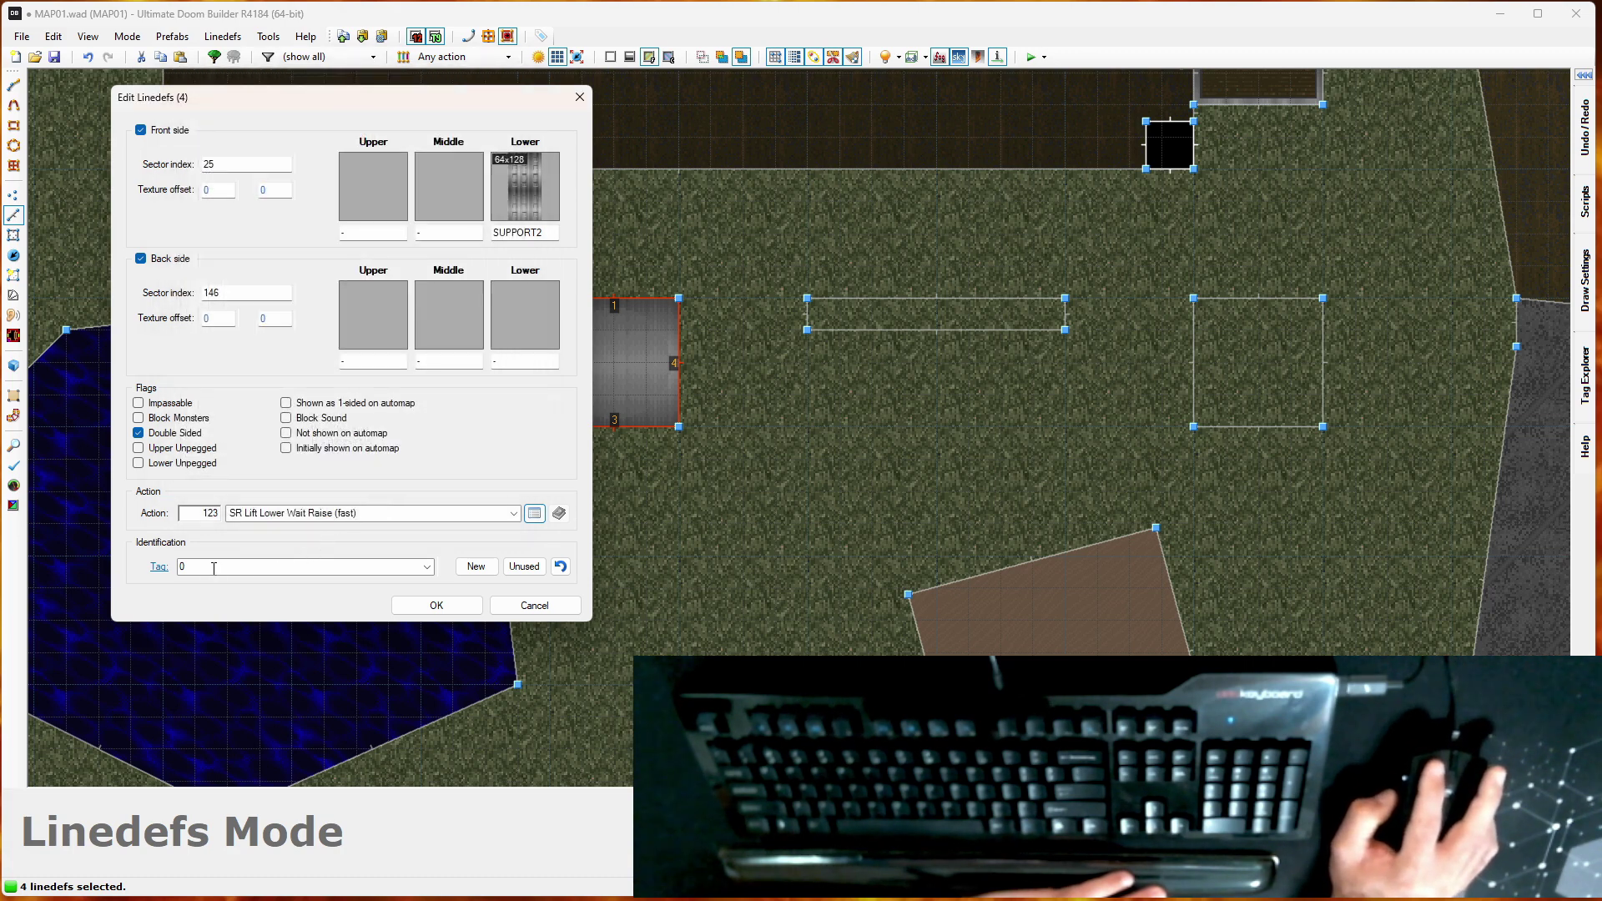
{"action": "left_click", "coordinate": [436, 604]}
Step: Assign action 63 SR Door Open Wait Close to the two long linedefs of the narrow door sector
{"action": "left_click", "coordinate": [906, 298]}
{"action": "left_click", "coordinate": [912, 329]}
{"action": "right_click", "coordinate": [912, 330]}
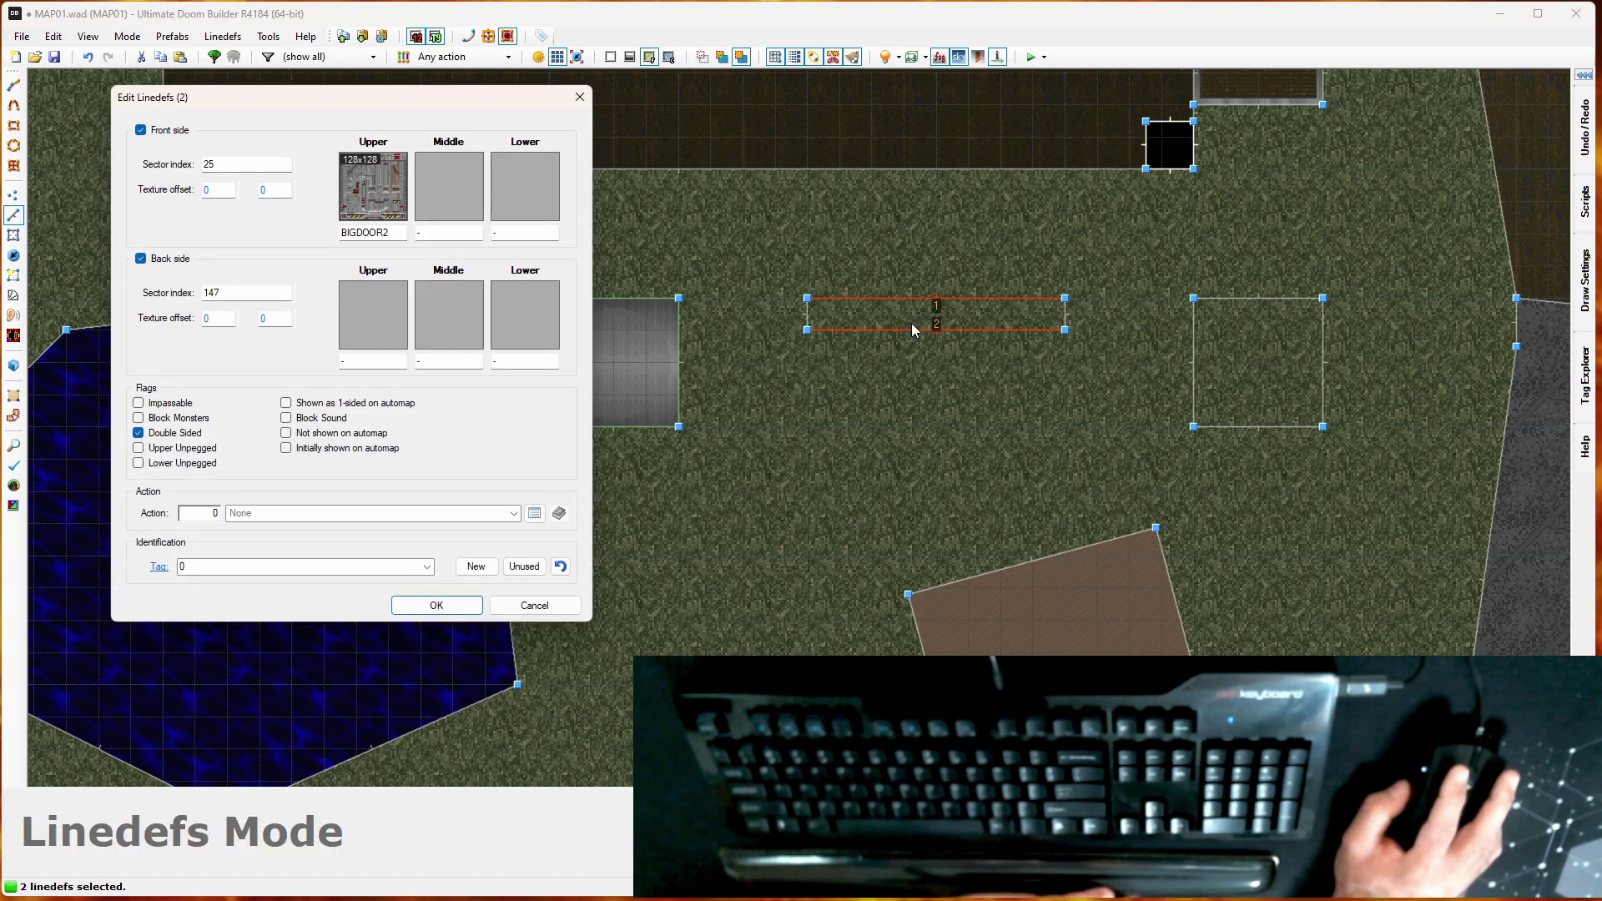
{"action": "left_click", "coordinate": [534, 514]}
{"action": "left_click", "coordinate": [208, 190]}
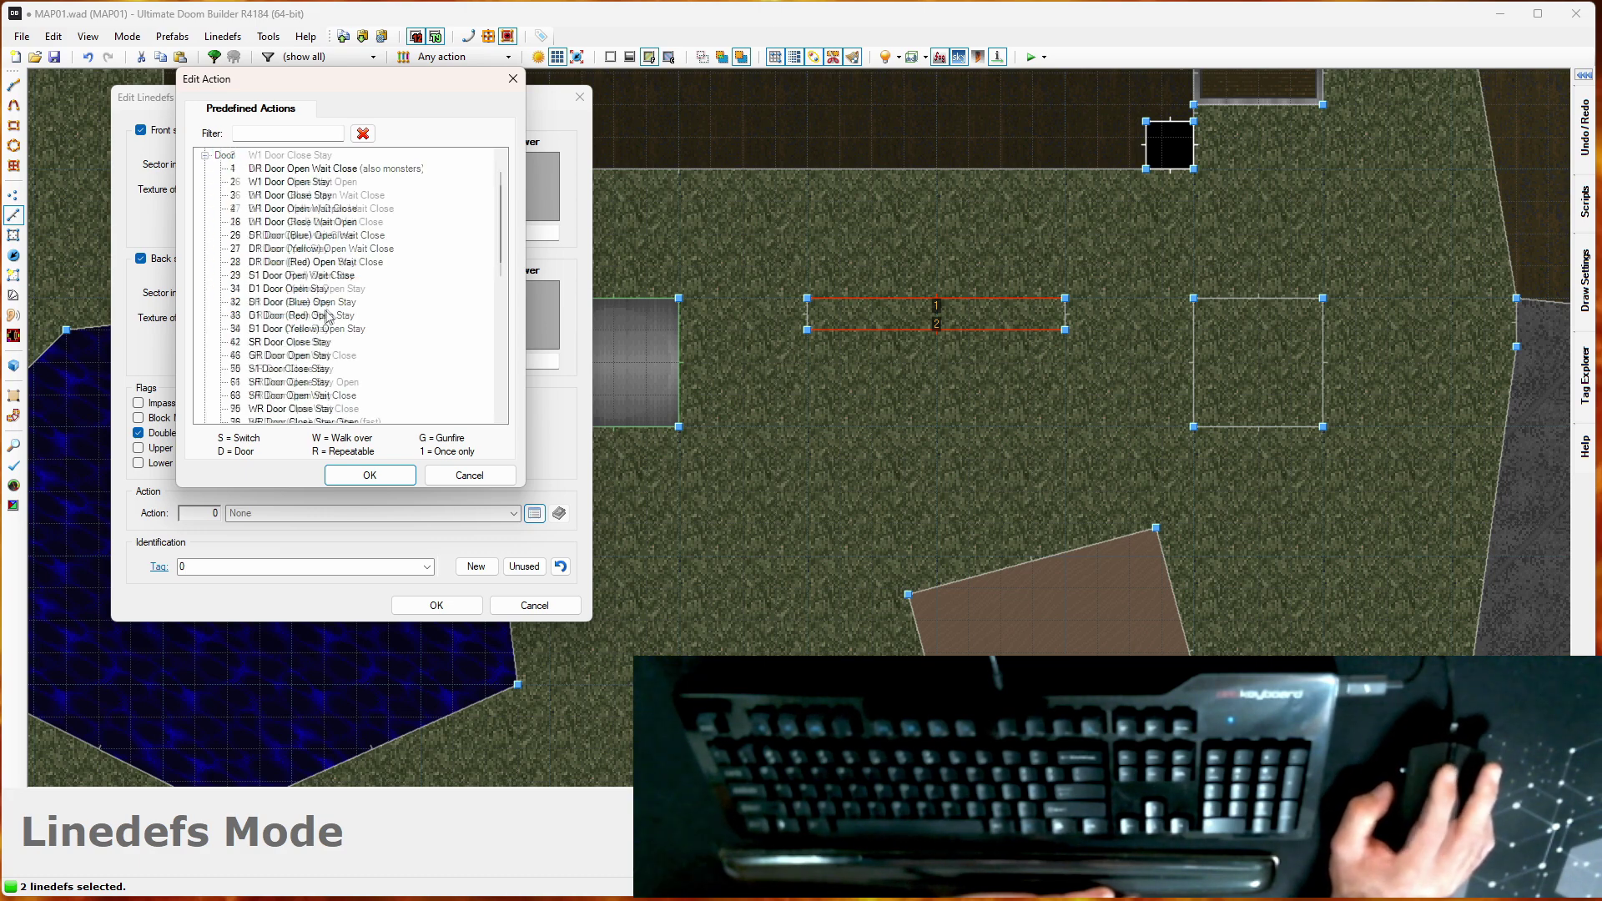
{"action": "scroll", "coordinate": [326, 321], "scroll_direction": "down", "scroll_amount": 1}
{"action": "left_click", "coordinate": [330, 357]}
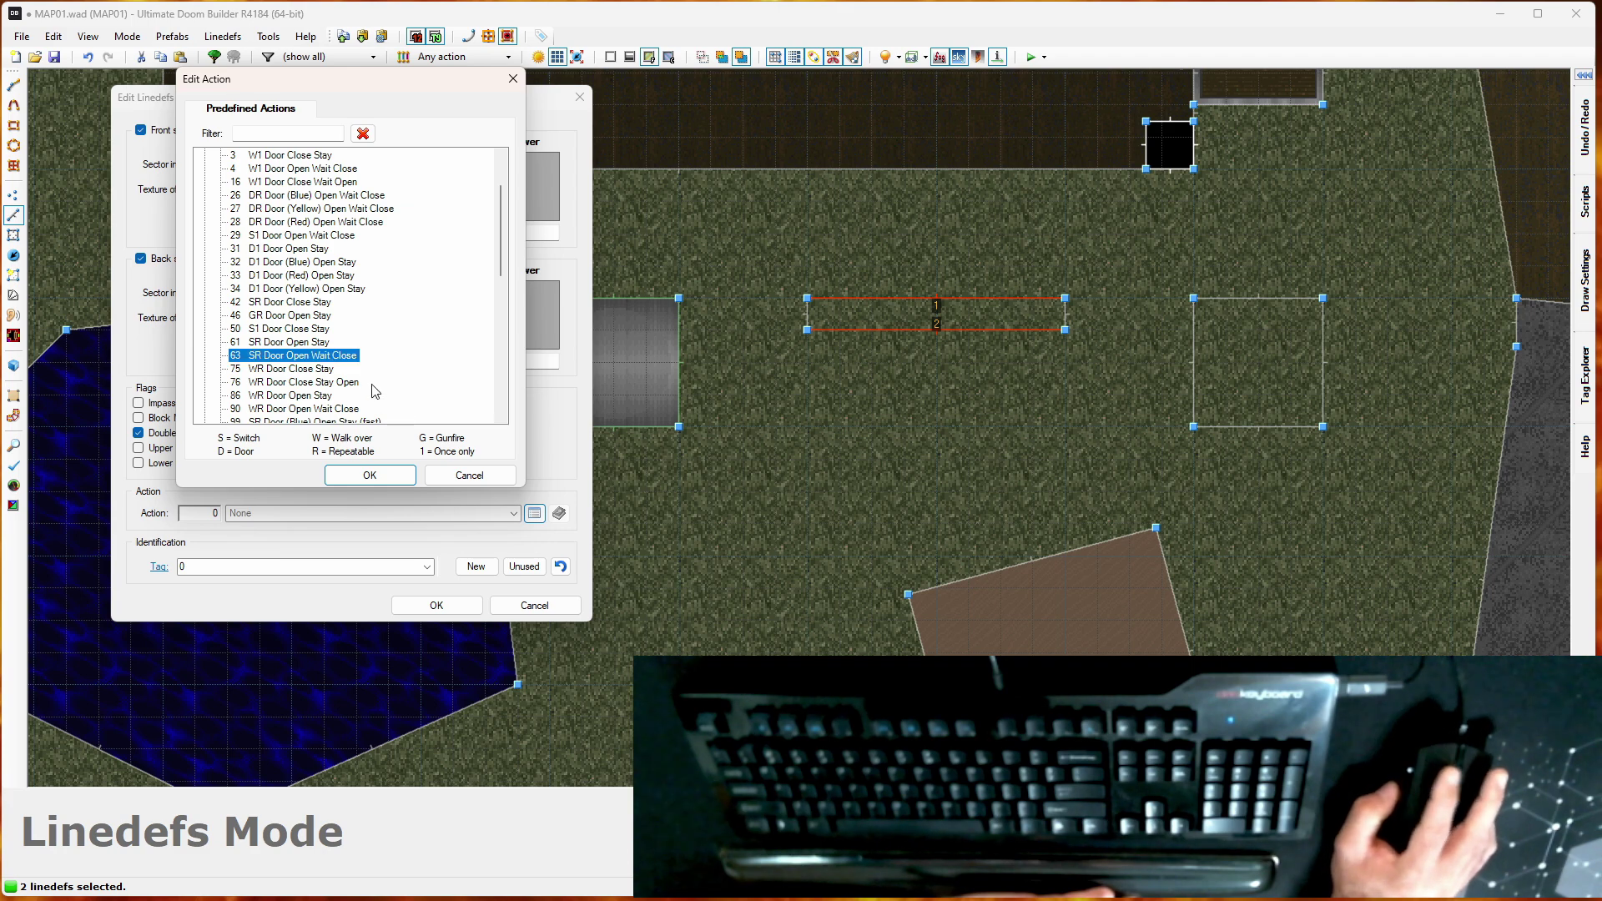
{"action": "scroll", "coordinate": [374, 392], "scroll_direction": "down", "scroll_amount": 2}
{"action": "left_click", "coordinate": [364, 475]}
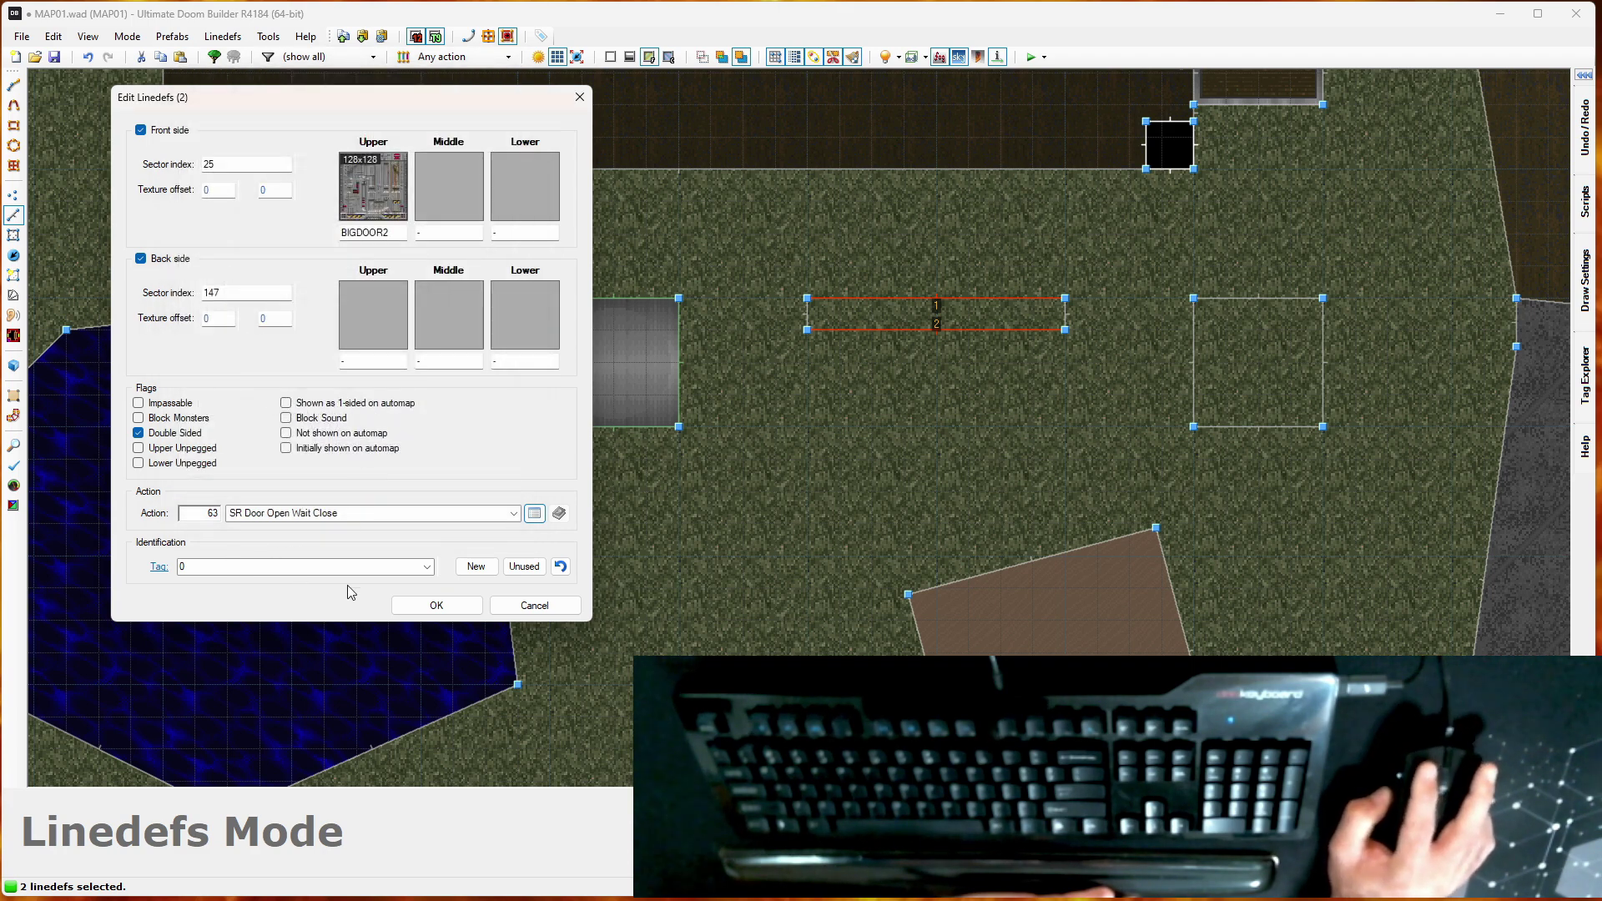
{"action": "left_click", "coordinate": [436, 605]}
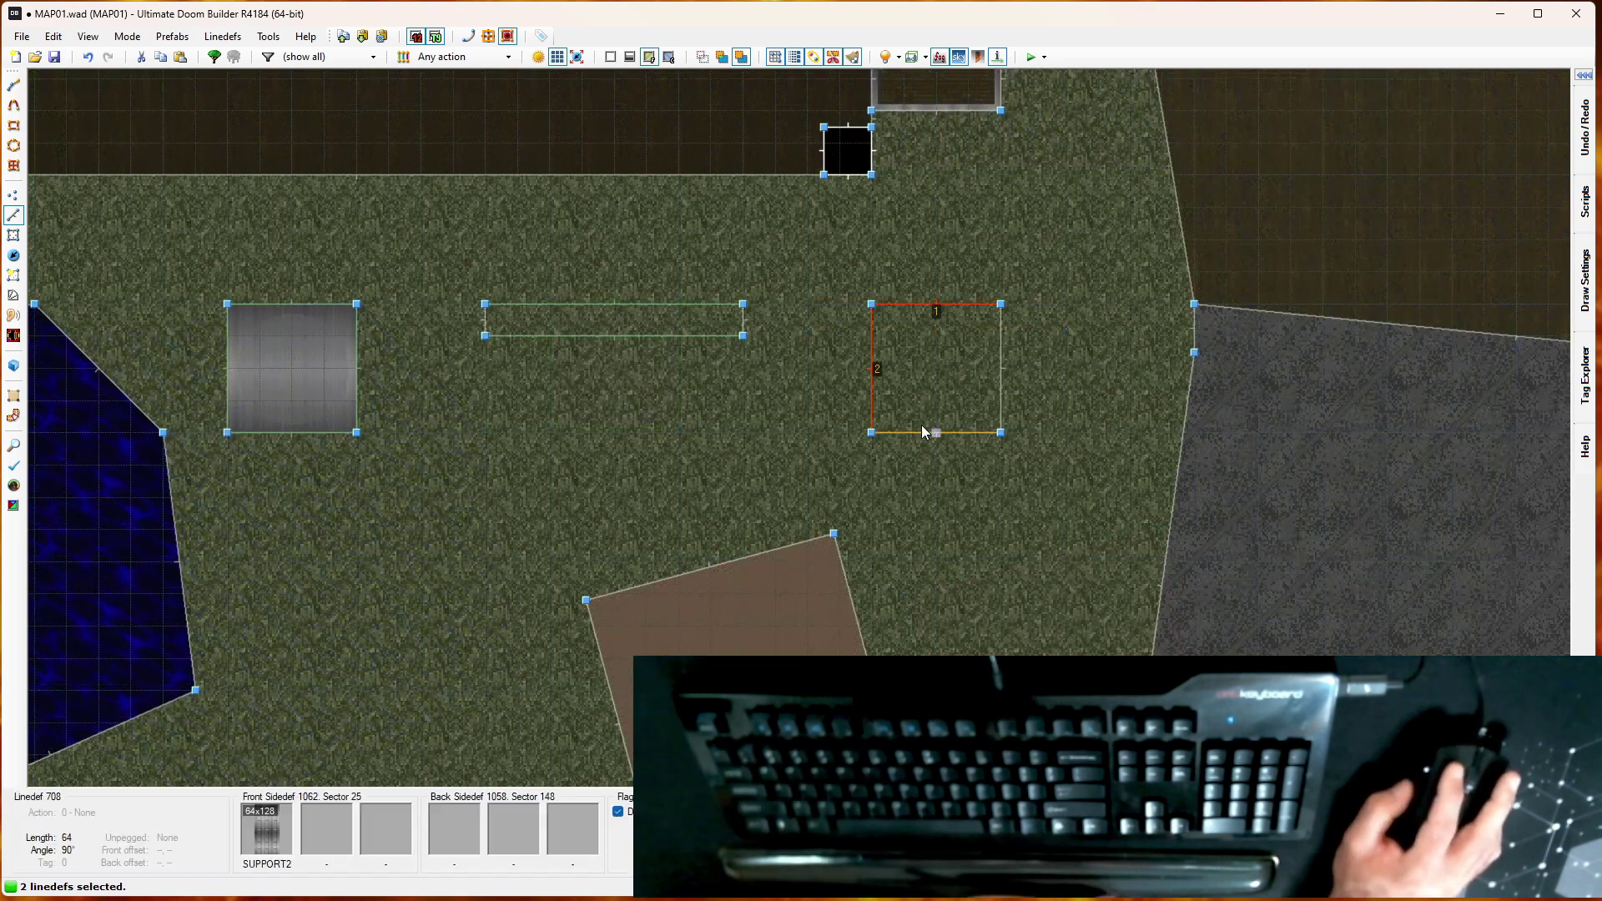
Step: Assign action 77 WR Crusher Start with Fast Damage to all four linedefs of the square hanging-block sector and save the map
{"action": "left_click", "coordinate": [922, 429]}
{"action": "right_click", "coordinate": [1001, 368]}
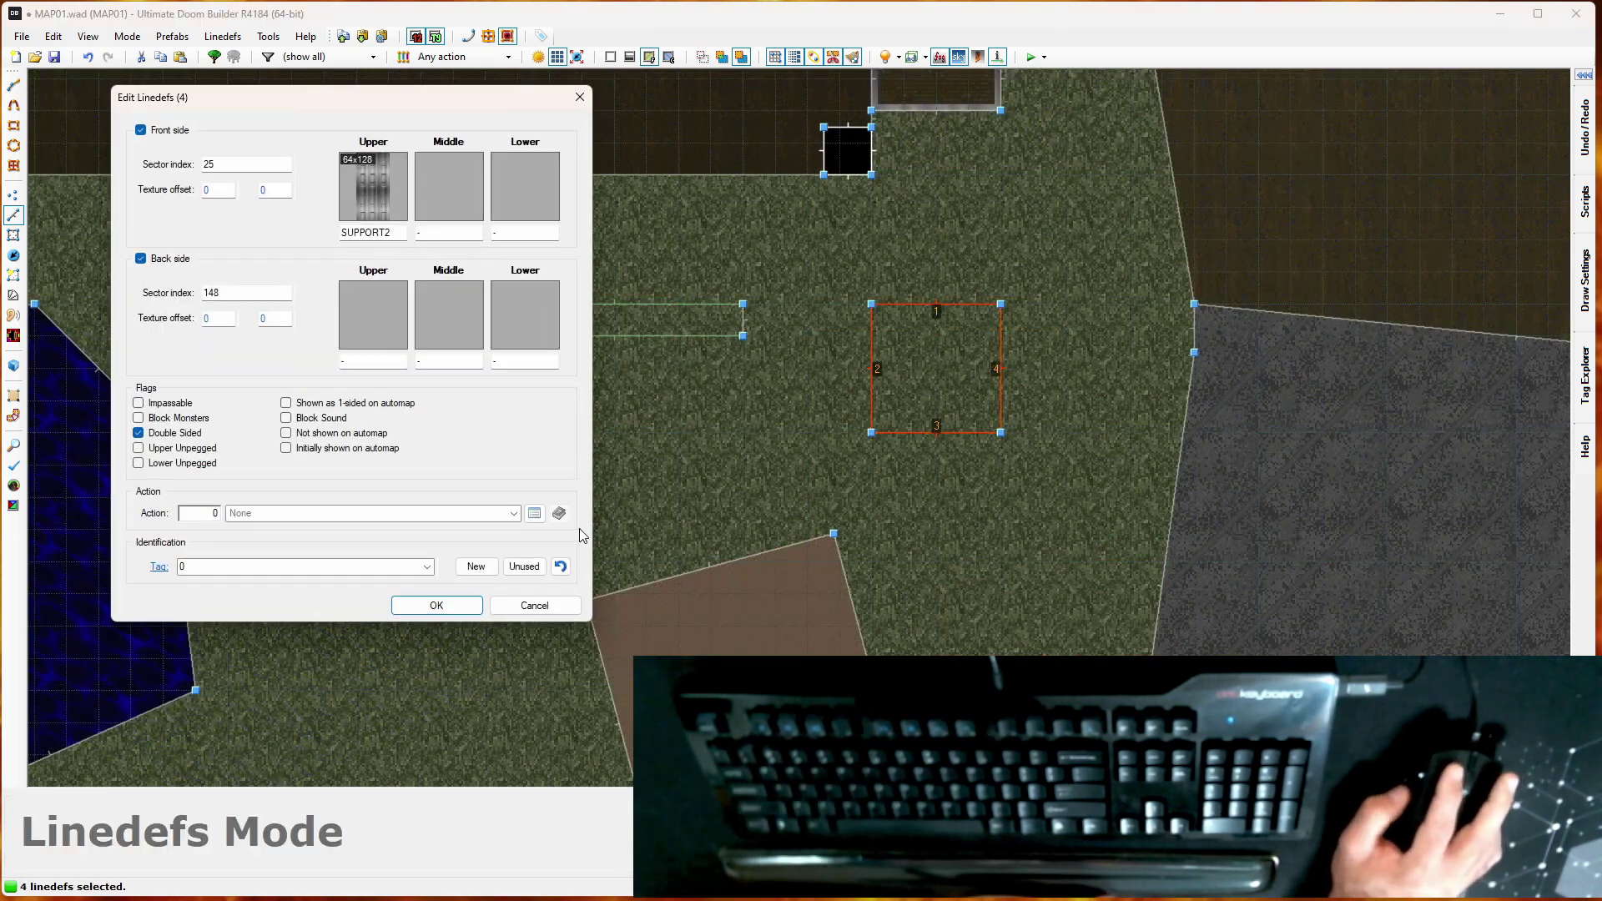
{"action": "left_click", "coordinate": [534, 513]}
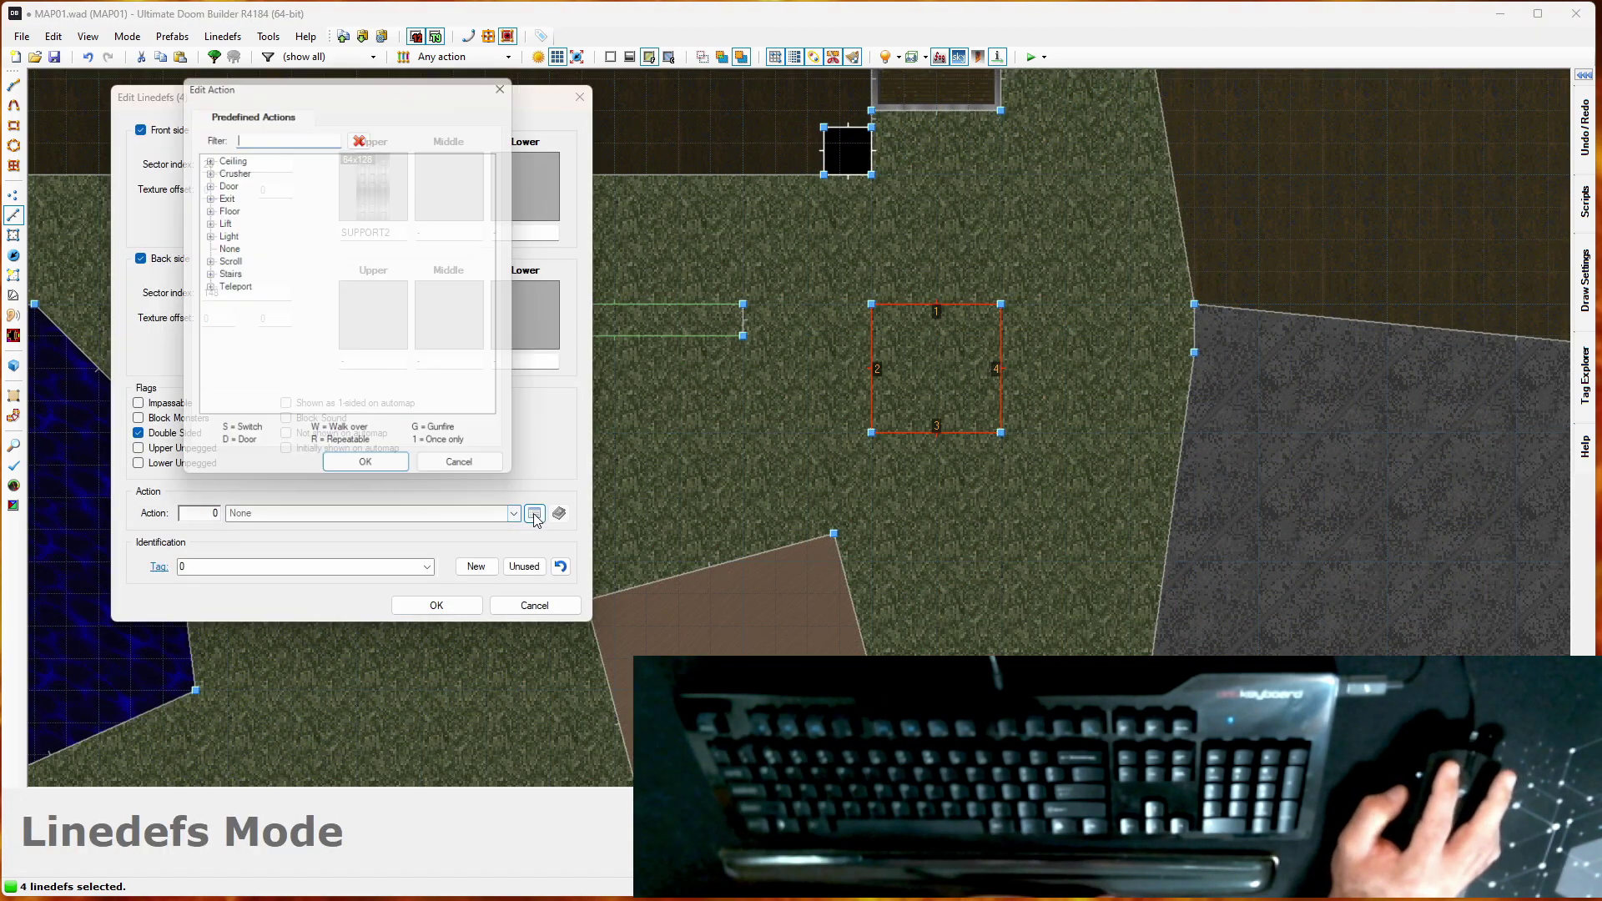
{"action": "left_click", "coordinate": [205, 170]}
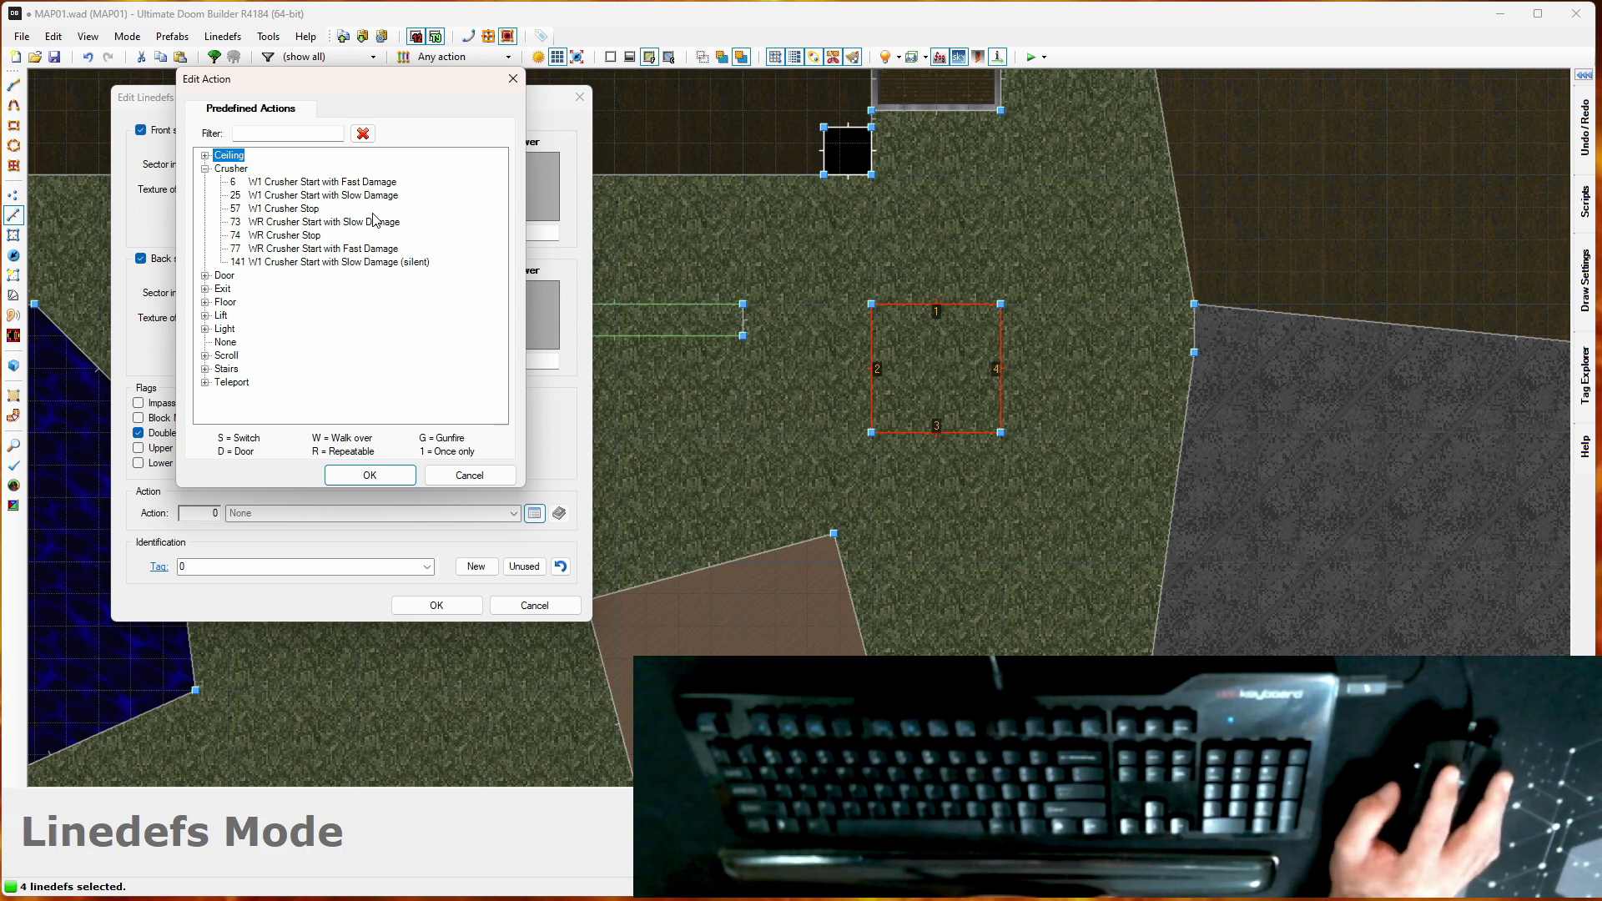
{"action": "left_click", "coordinate": [287, 252]}
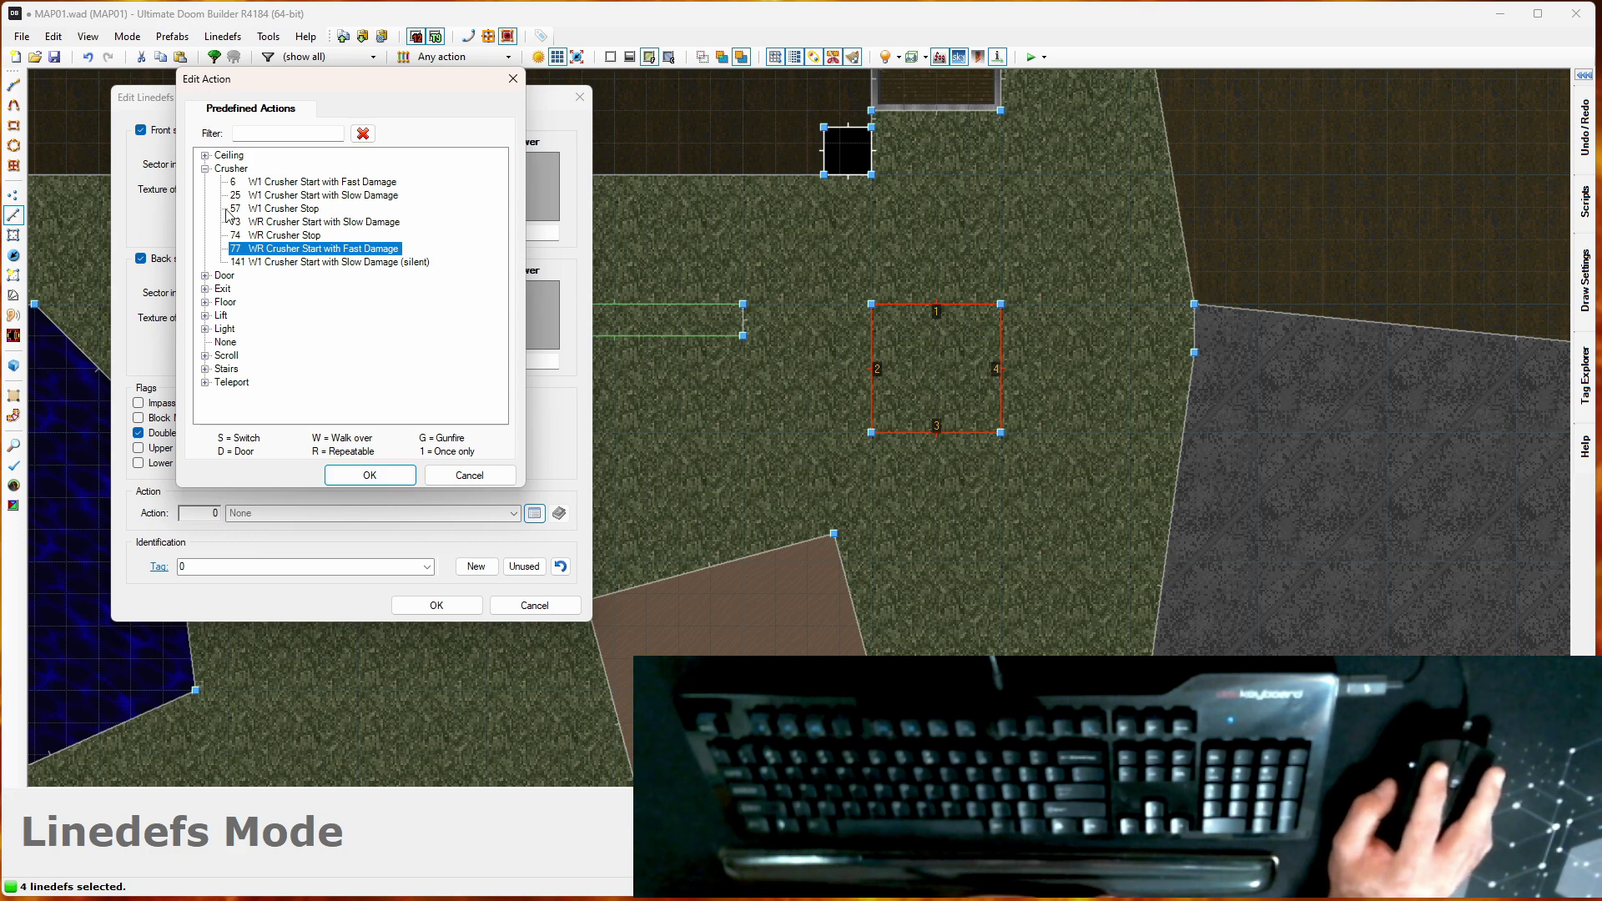
{"action": "left_click", "coordinate": [370, 475]}
{"action": "left_click", "coordinate": [415, 603]}
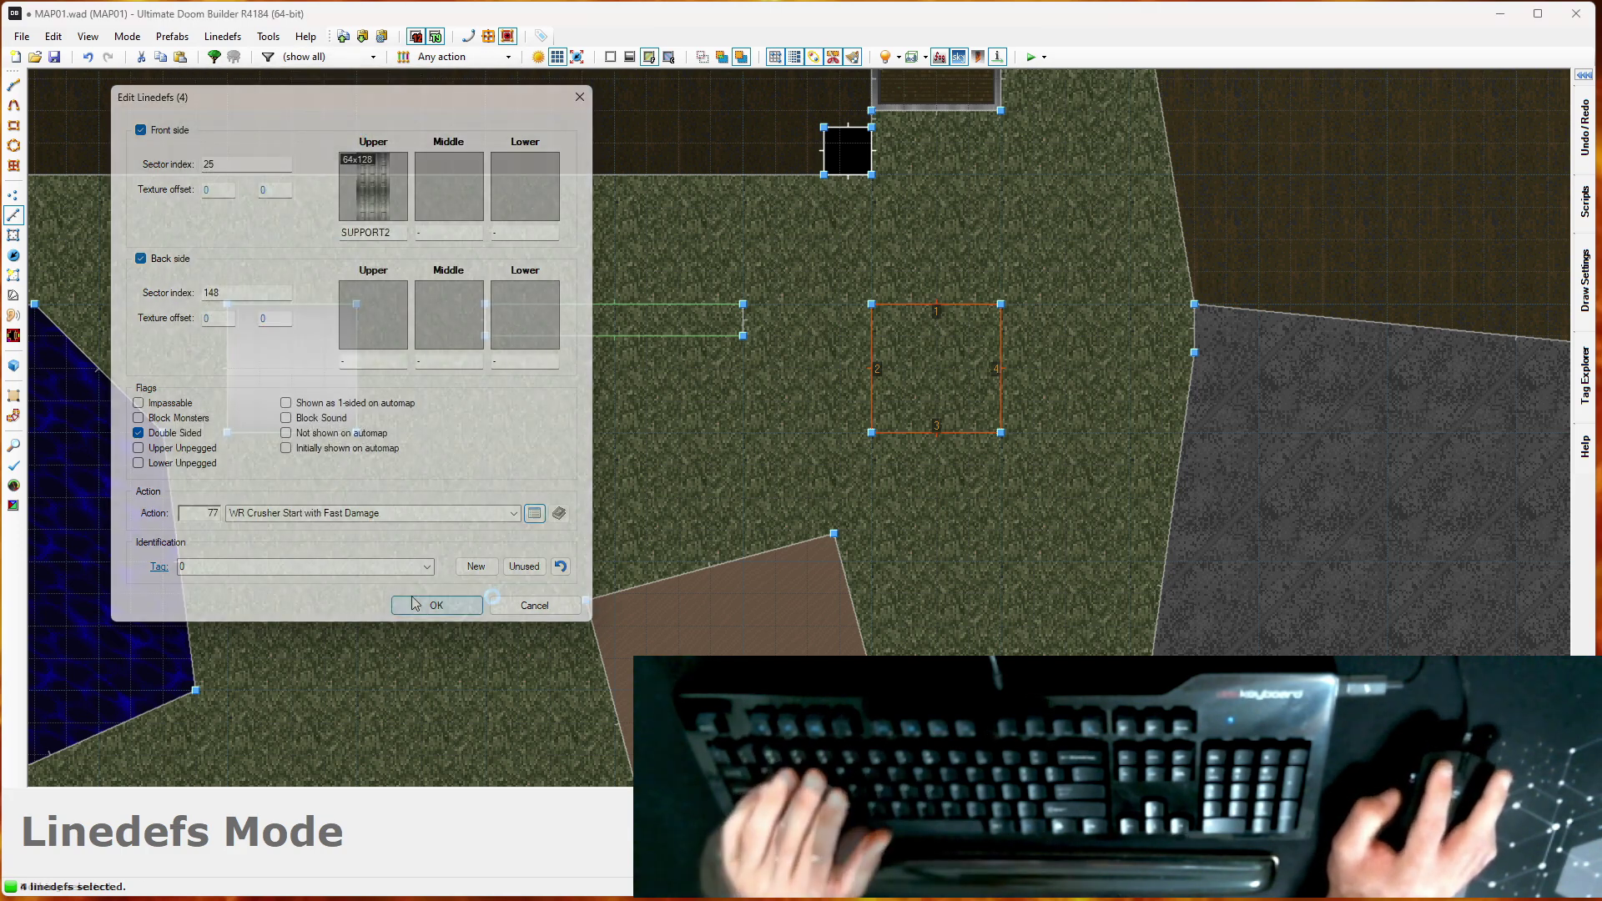
{"action": "key", "text": "ctrl+s"}
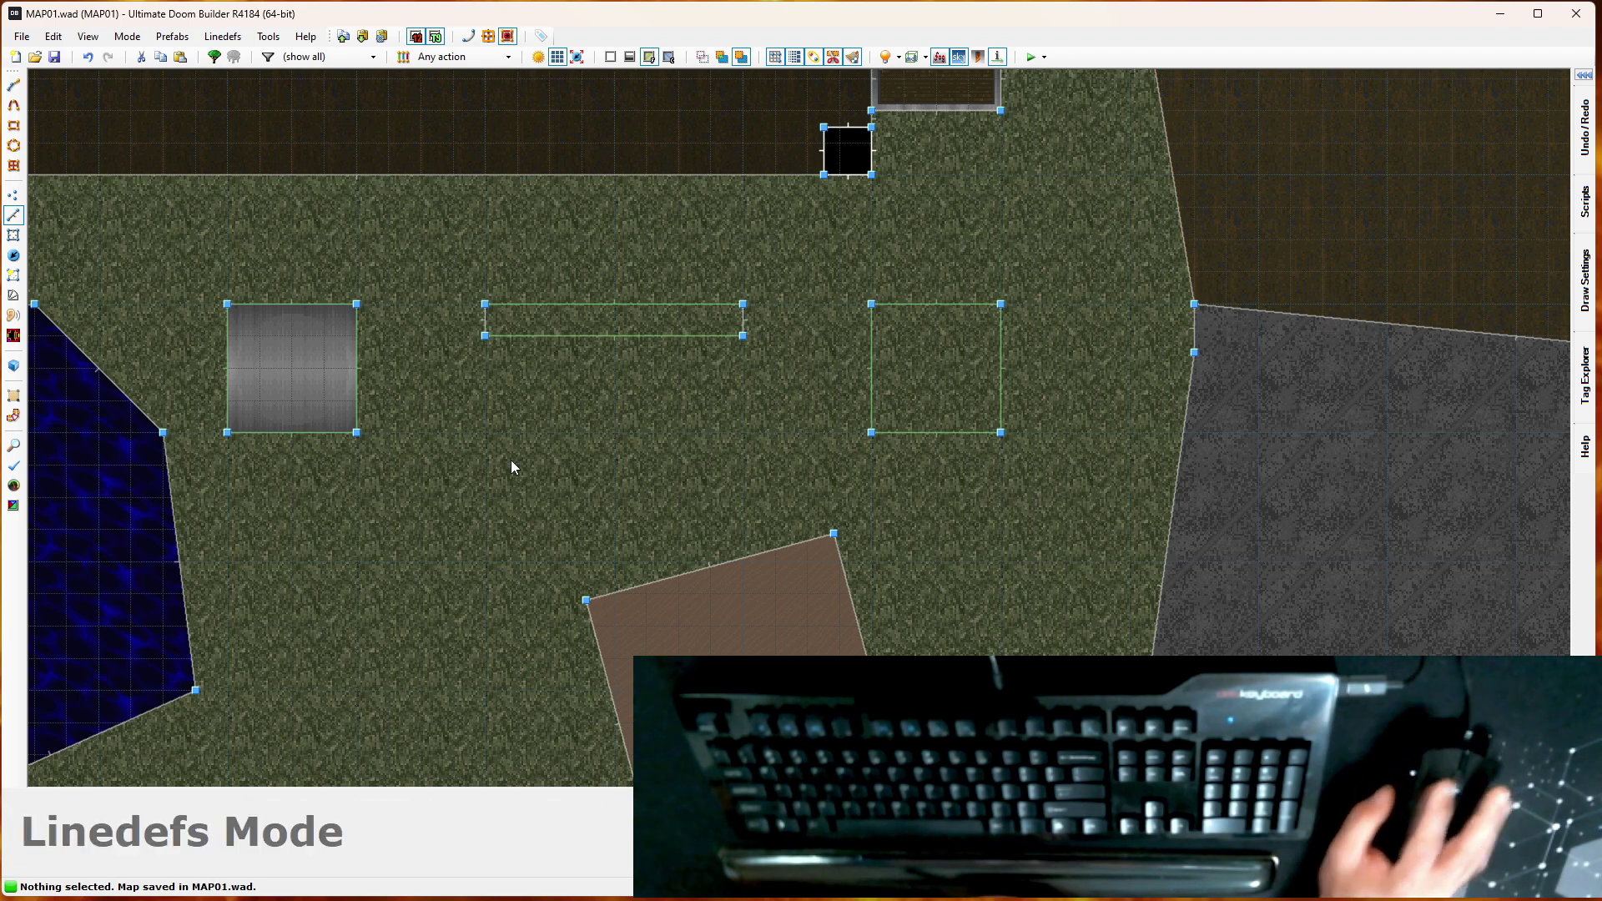
Step: Launch a test of the map and try out the lift block beside the pool from the courtyard
{"action": "key", "text": "F9"}
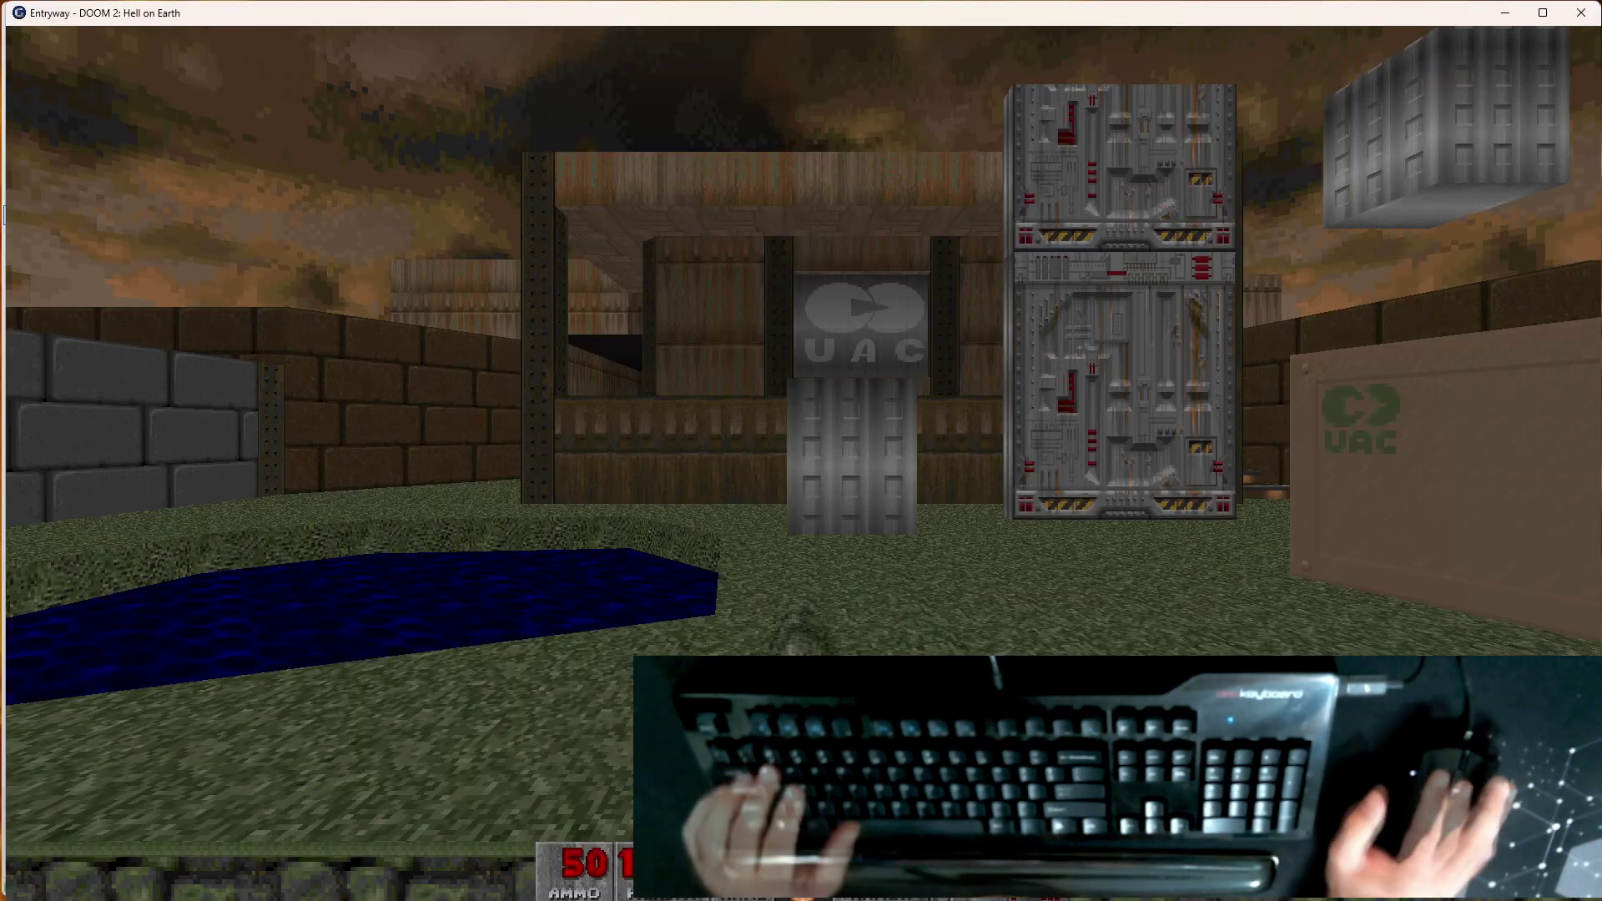
{"action": "key", "text": "w"}
{"action": "key", "text": "s"}
{"action": "key", "text": "w"}
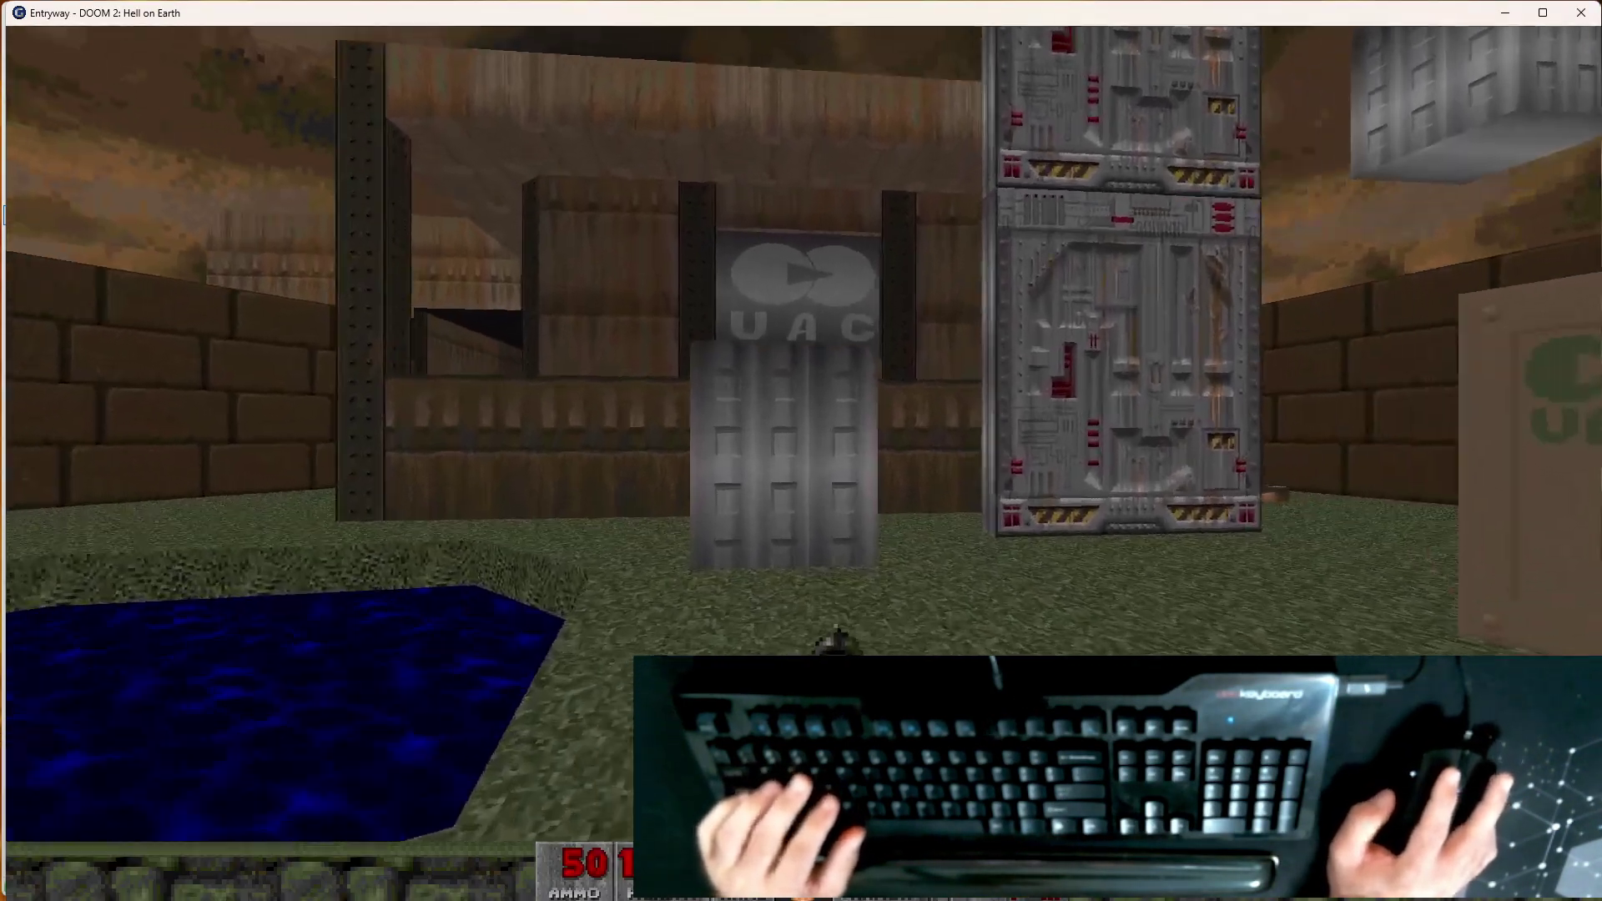
{"action": "key", "text": "w"}
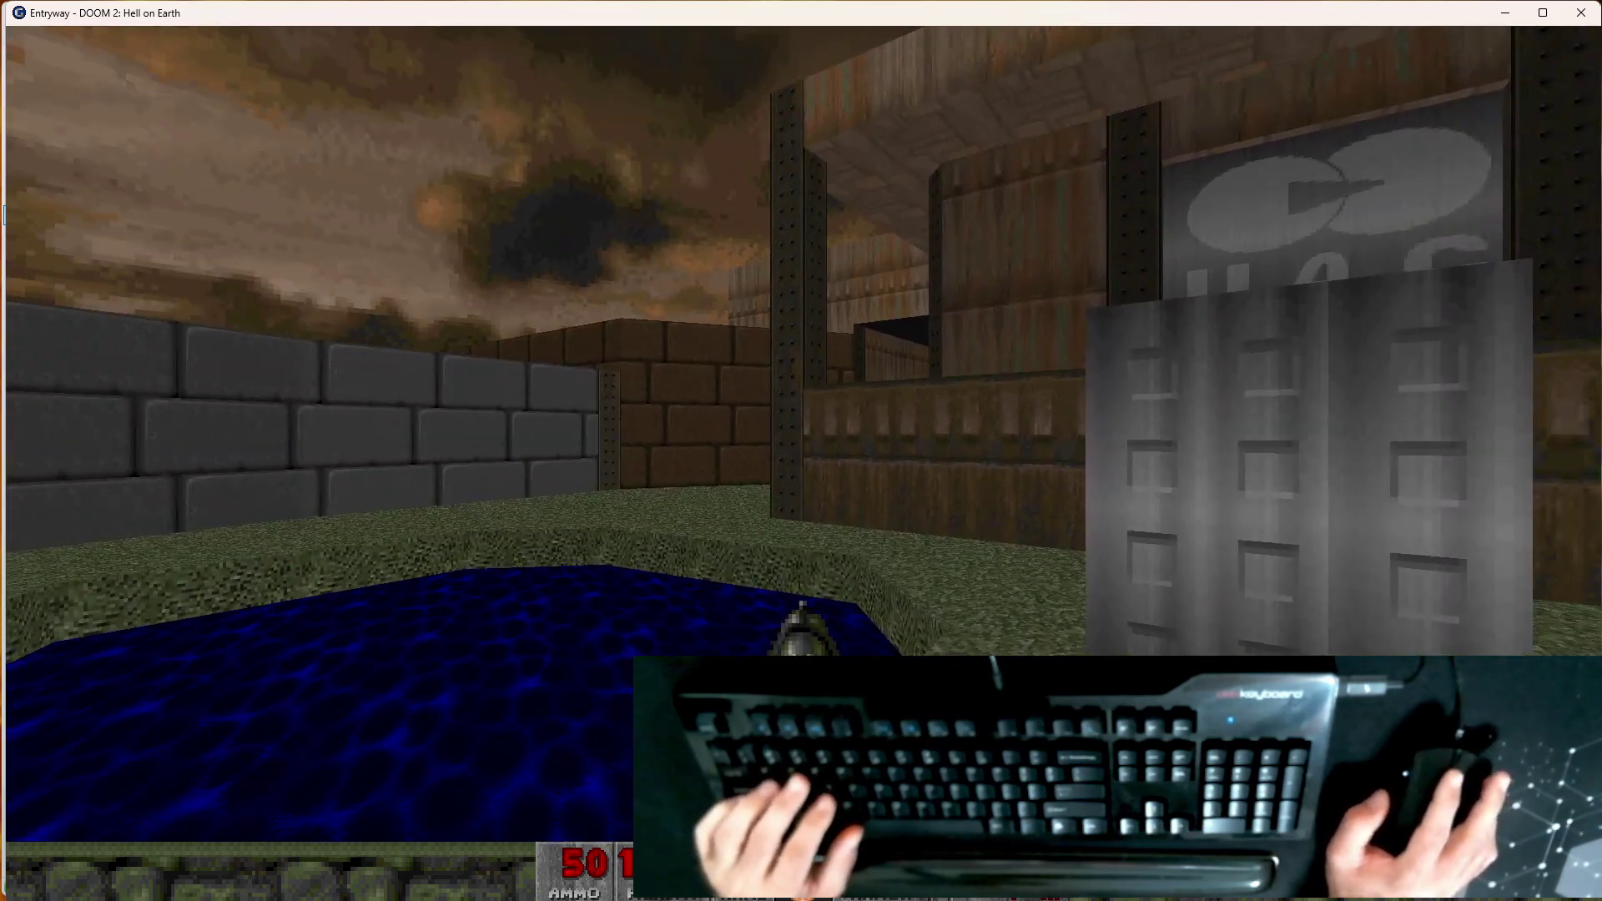
{"action": "key", "text": "w"}
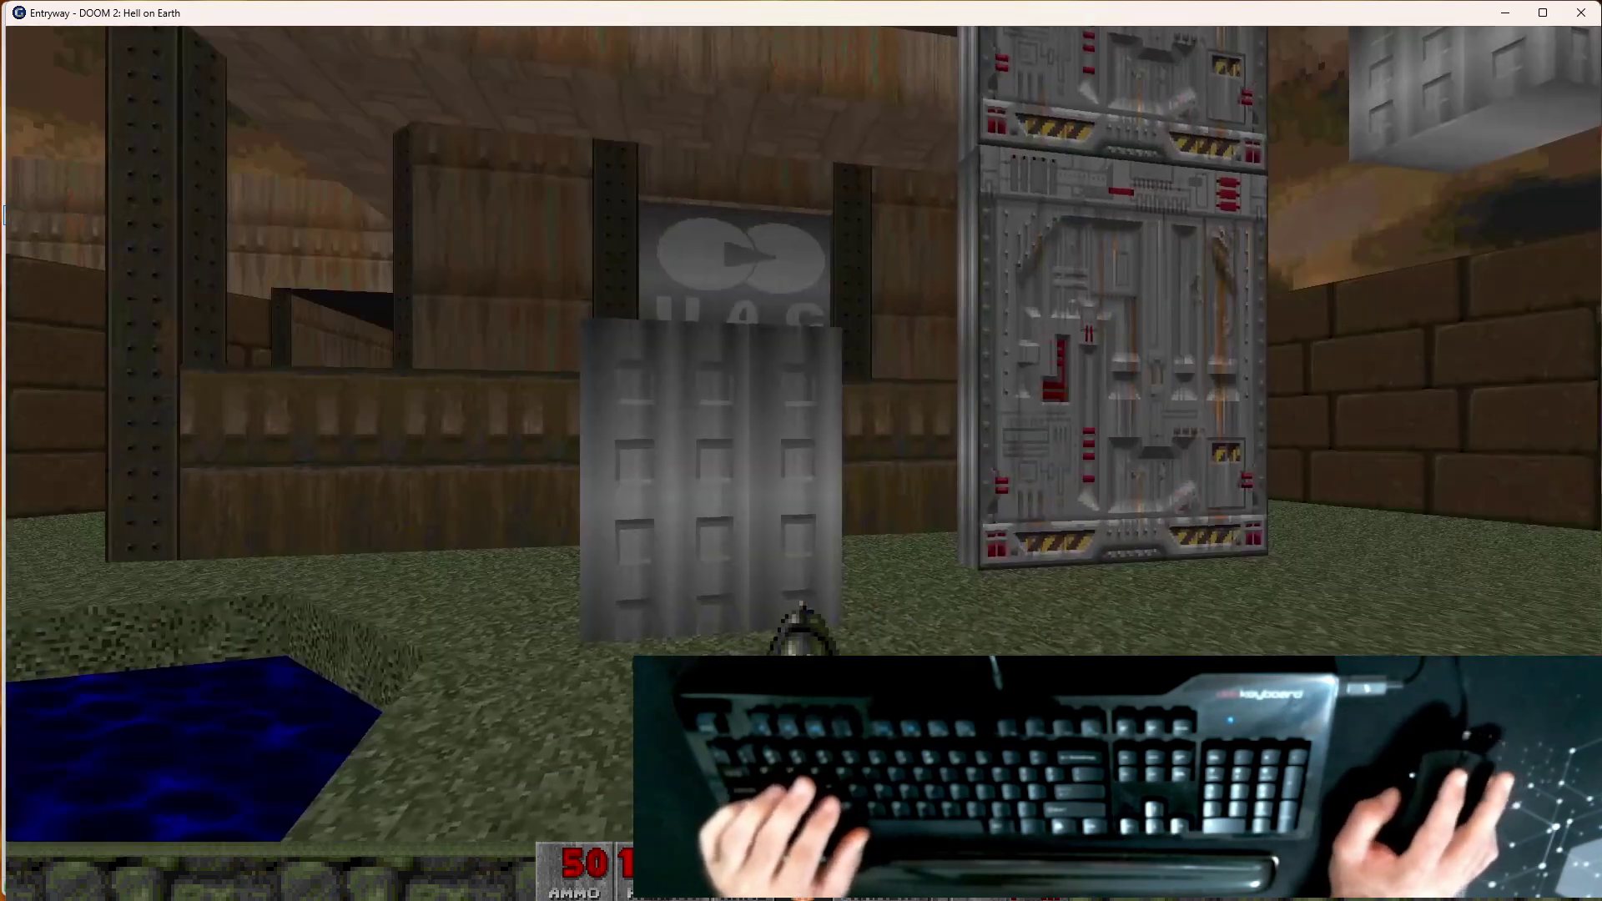
{"action": "key", "text": "w"}
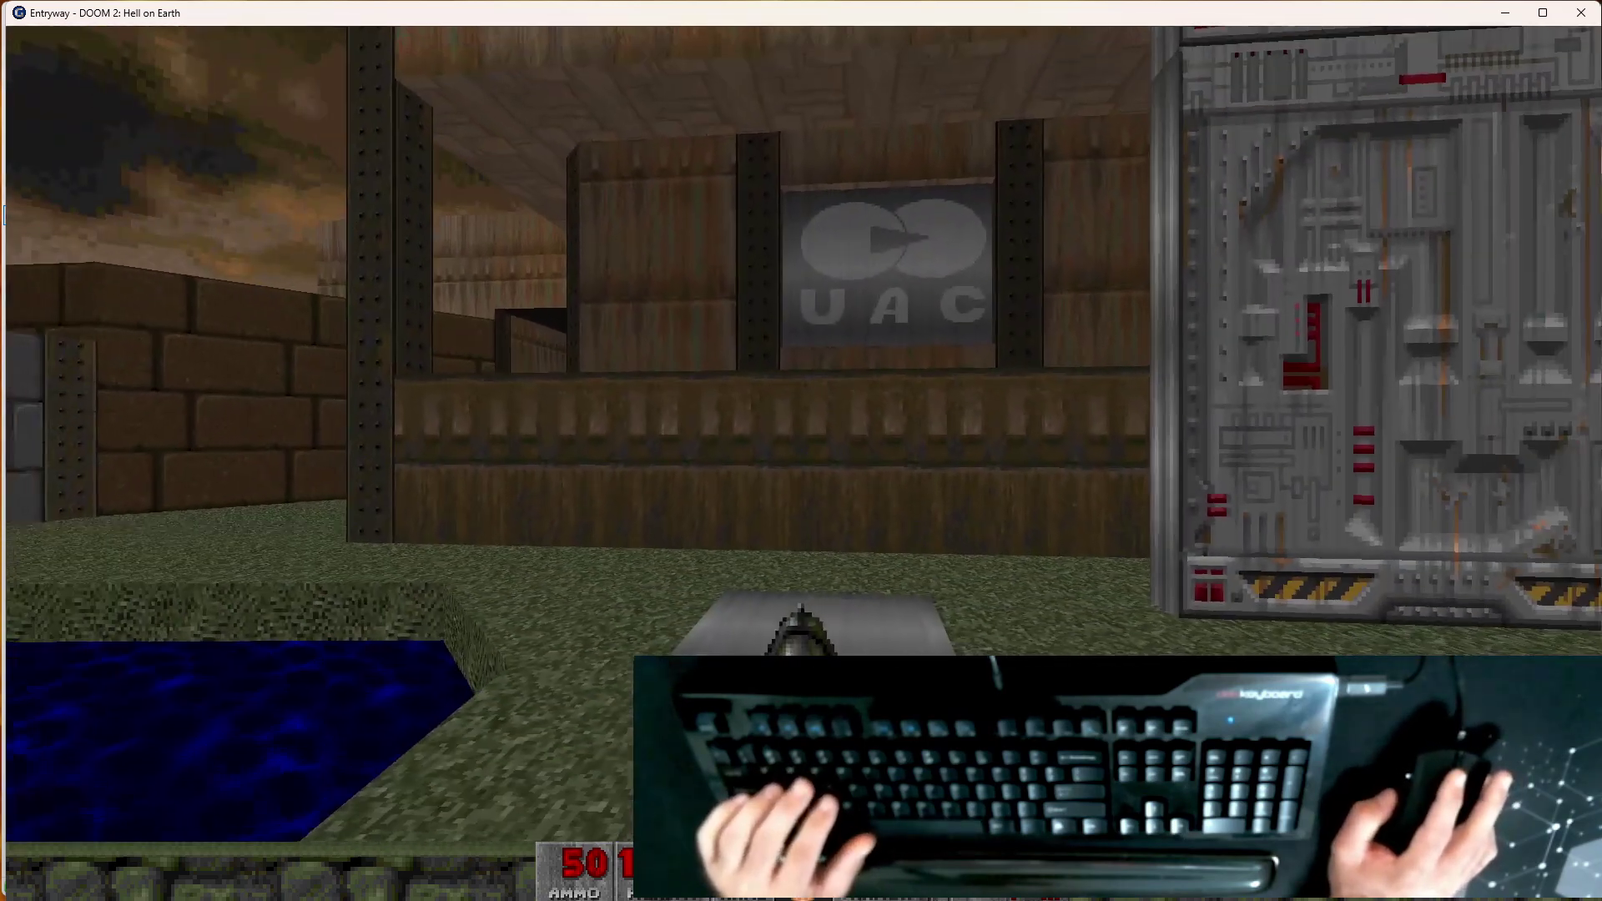
{"action": "key", "text": "s"}
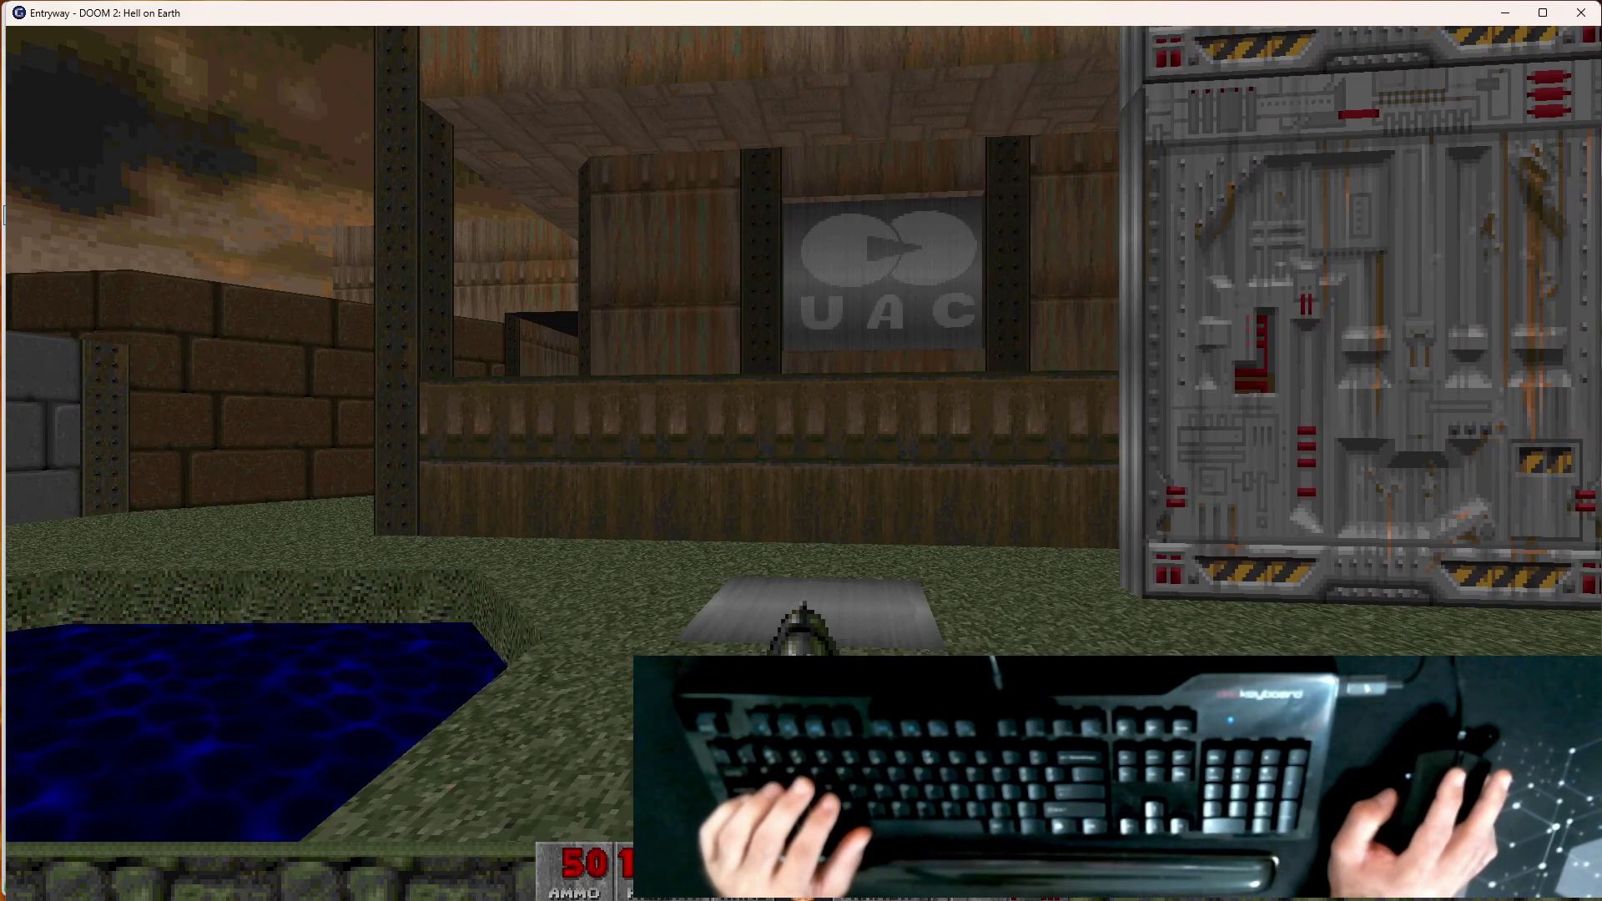
{"action": "key", "text": "w"}
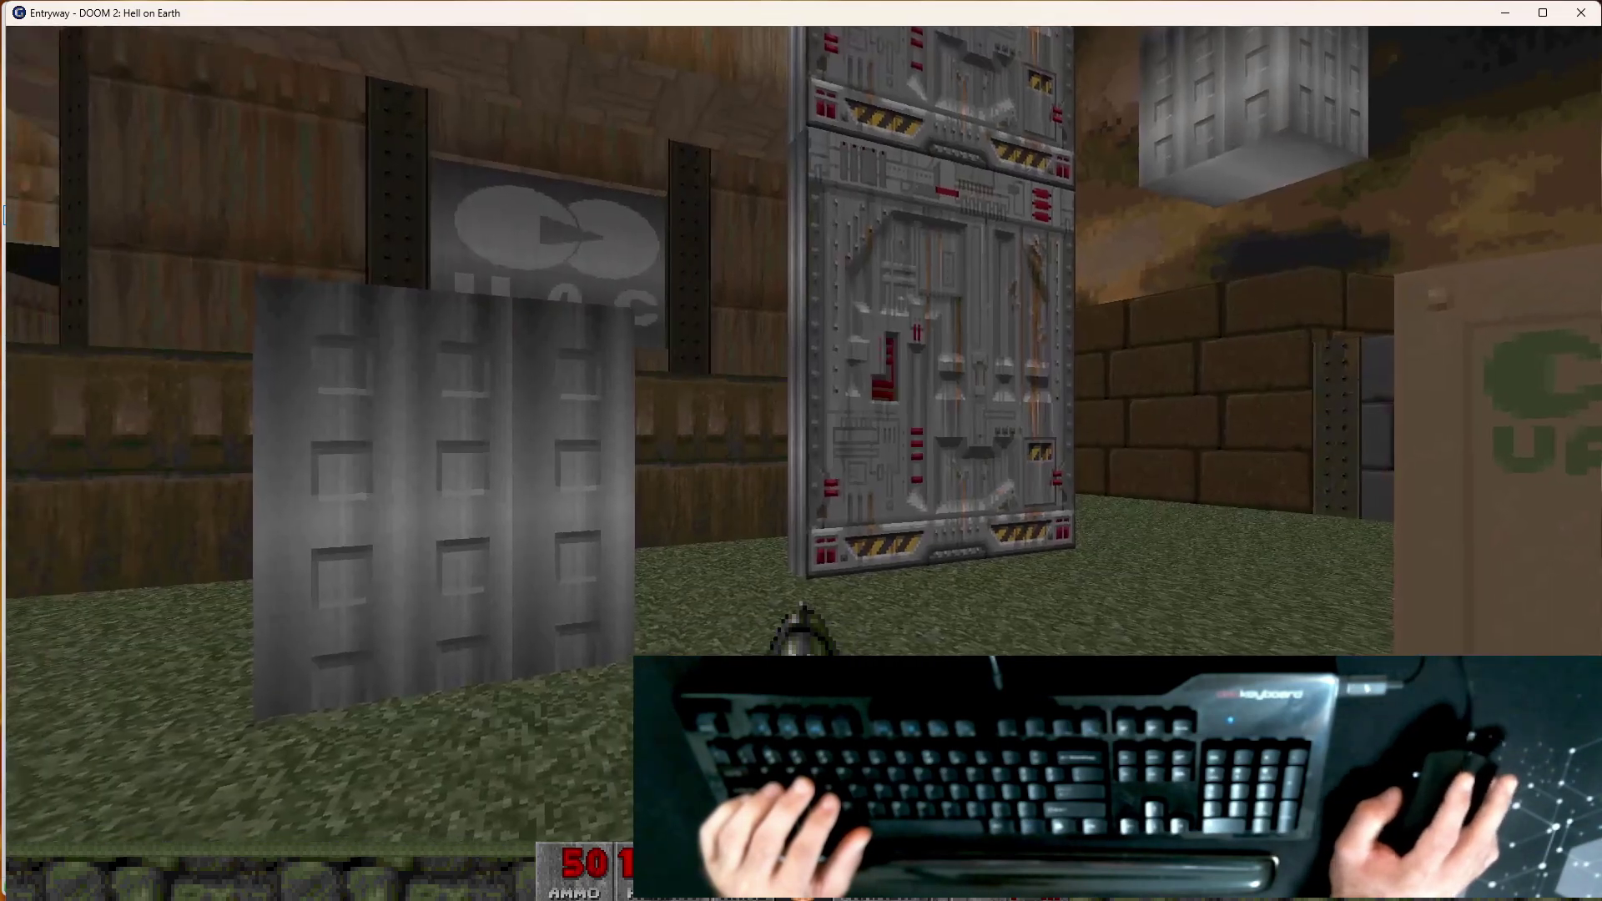
Step: Open the BIGDOOR2 door in the test game and back away to watch its movement
{"action": "key", "text": "w"}
{"action": "key", "text": "e"}
{"action": "key", "text": "s"}
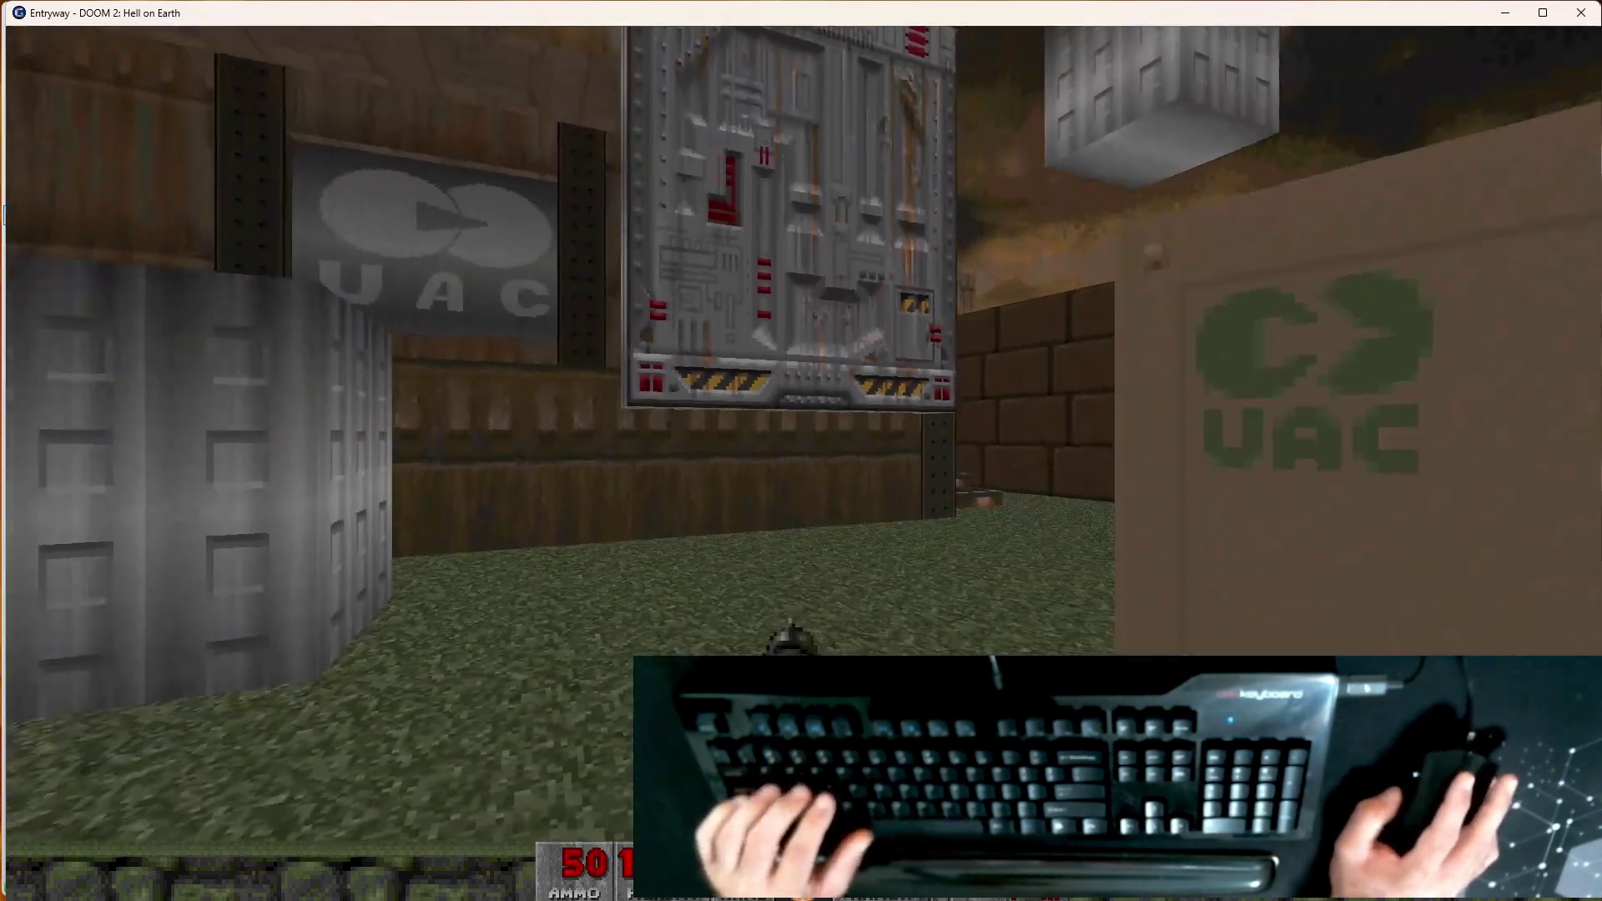
{"action": "key", "text": "s"}
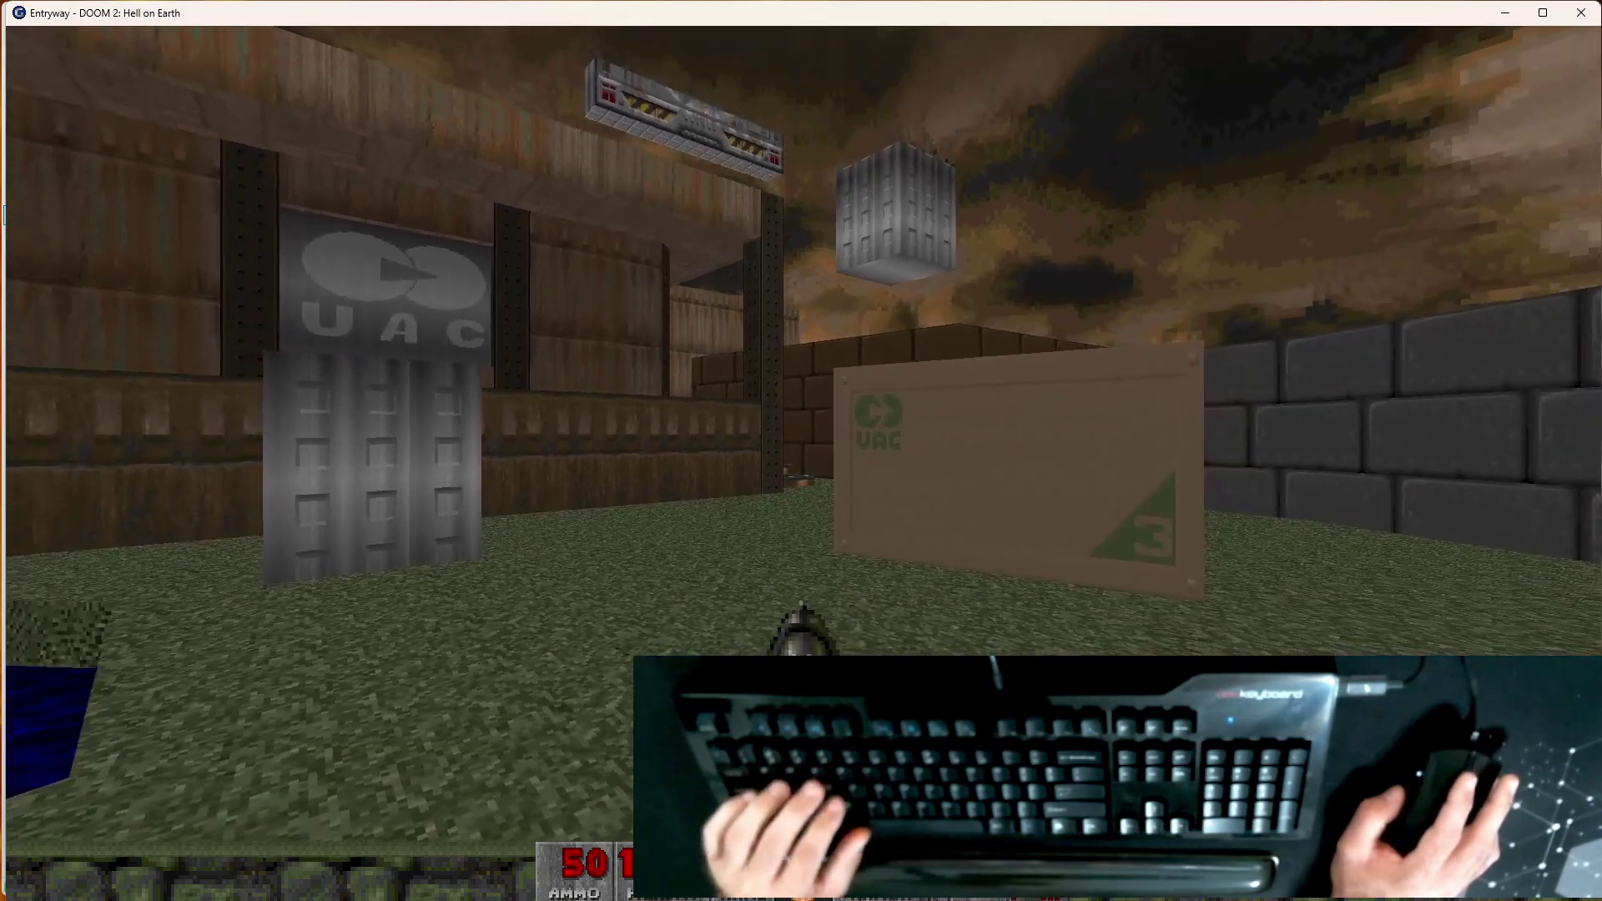
{"action": "key", "text": "a"}
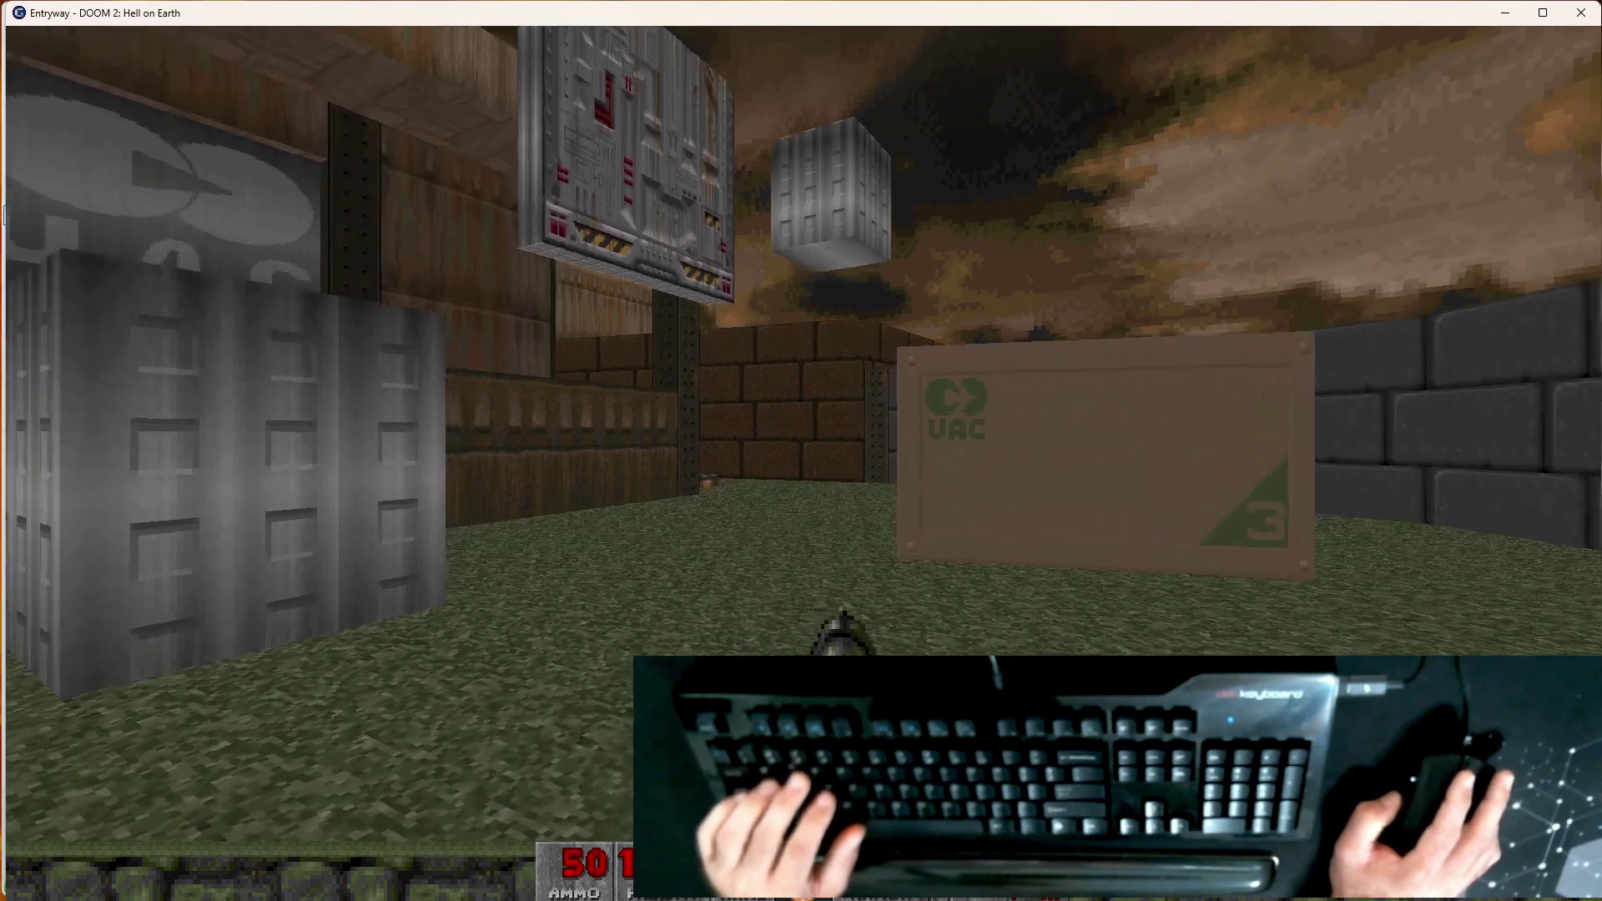
Step: Walk beneath the hanging SUPPORT2 block to test the crusher and back out to watch it move
{"action": "key", "text": "w"}
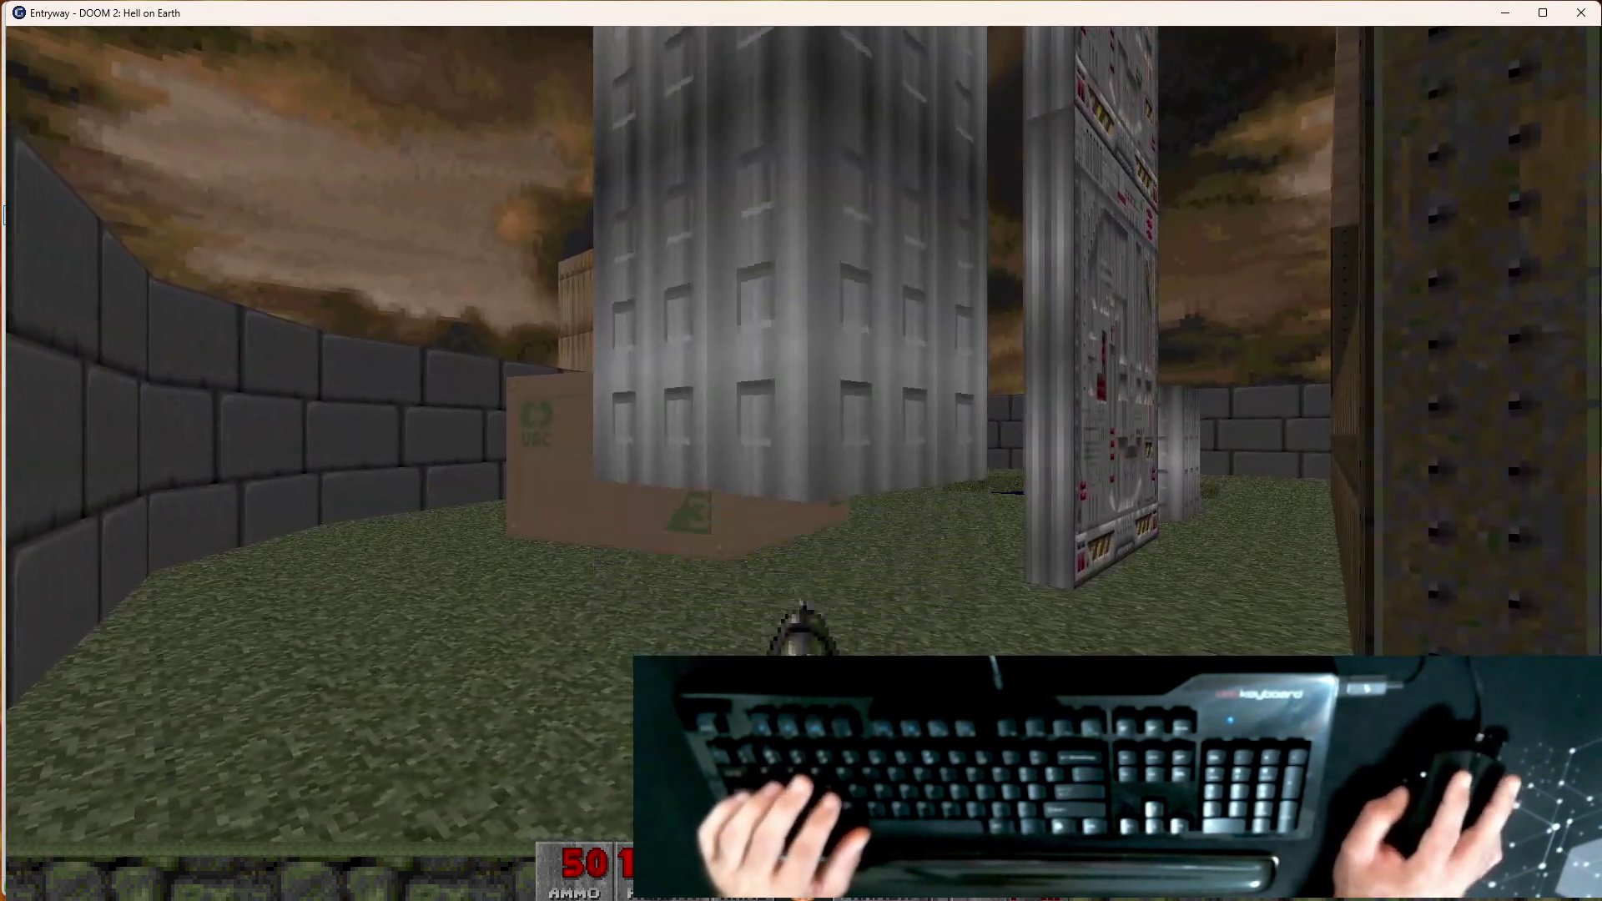
{"action": "key", "text": "w"}
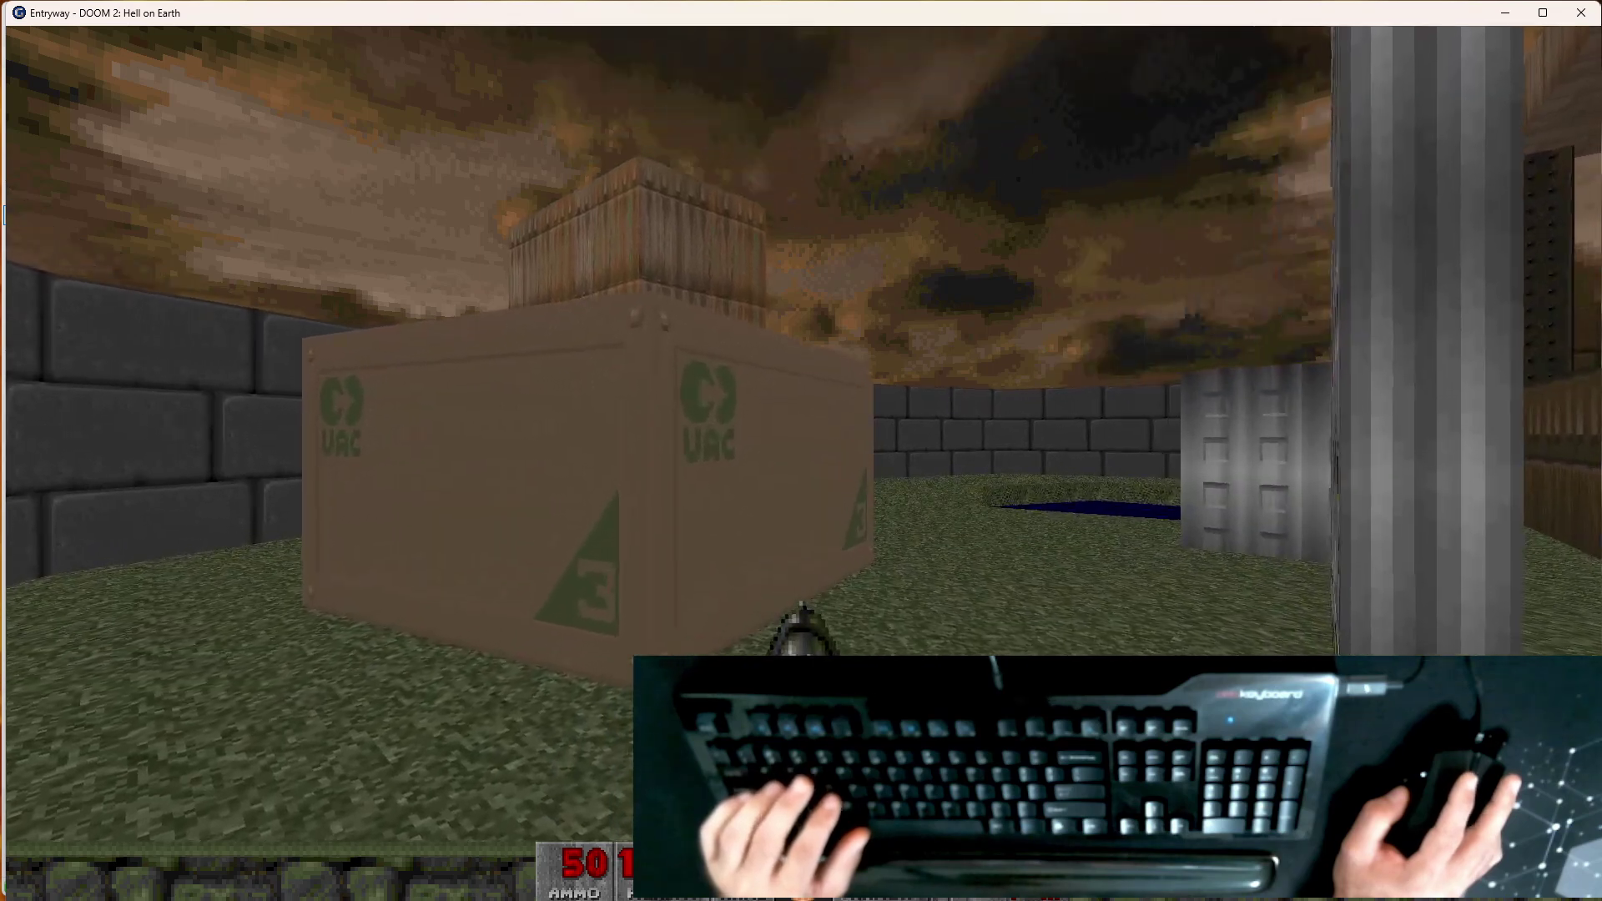
{"action": "key", "text": "w"}
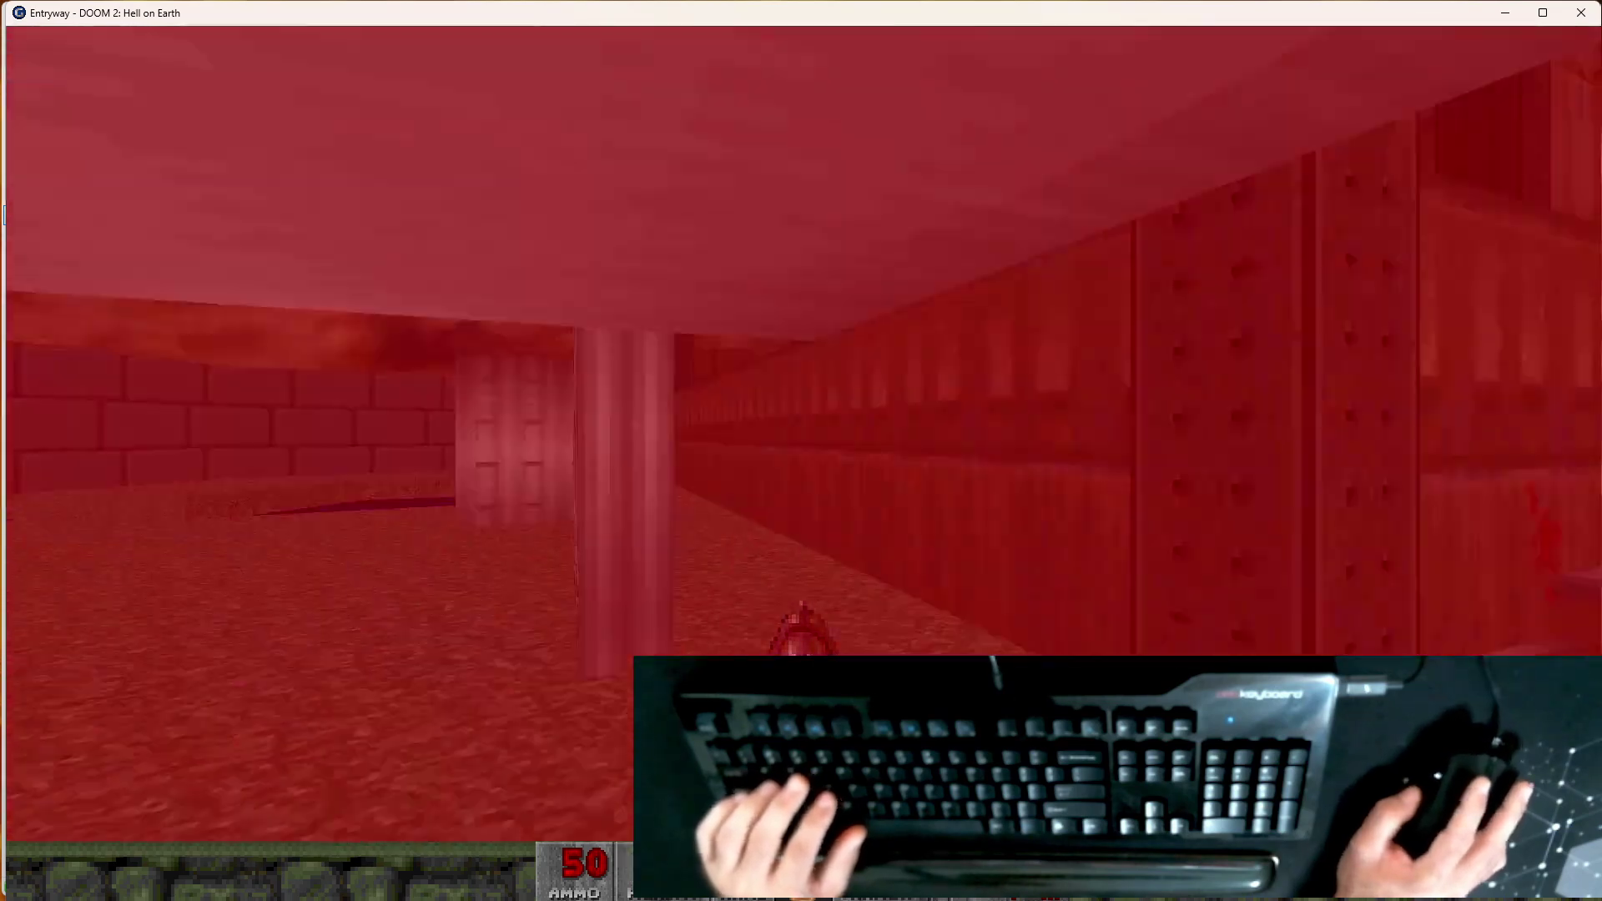
{"action": "key", "text": "s"}
{"action": "key", "text": "w"}
{"action": "key", "text": "s"}
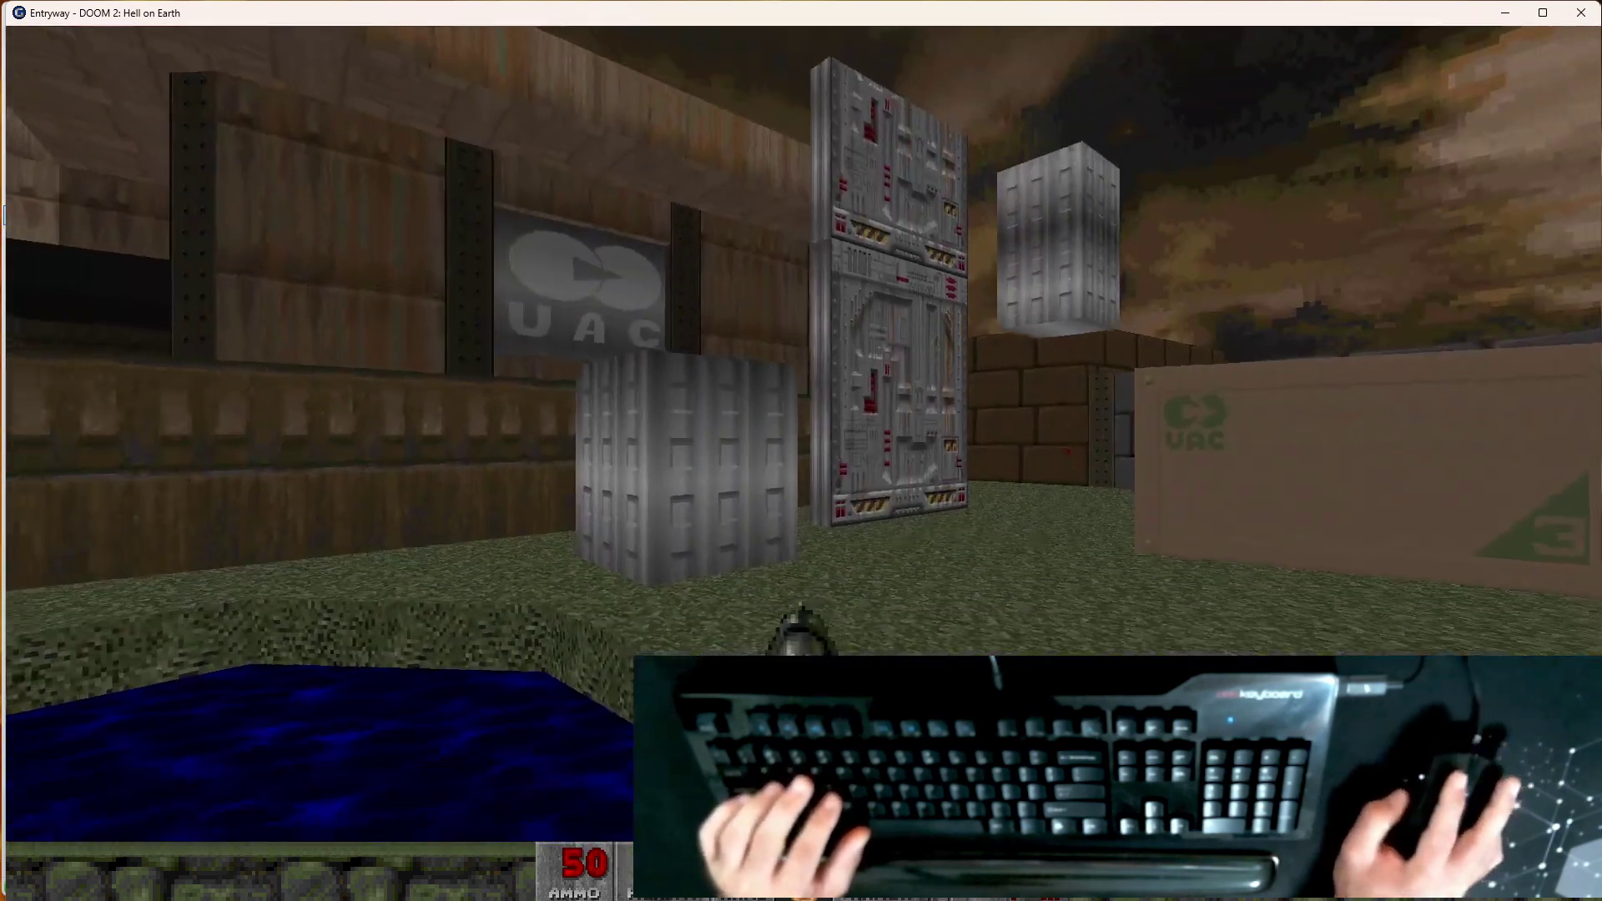
Step: Try the lift again from the building side, look around the courtyard and quit the test game
{"action": "key", "text": "w"}
{"action": "key", "text": "w"}
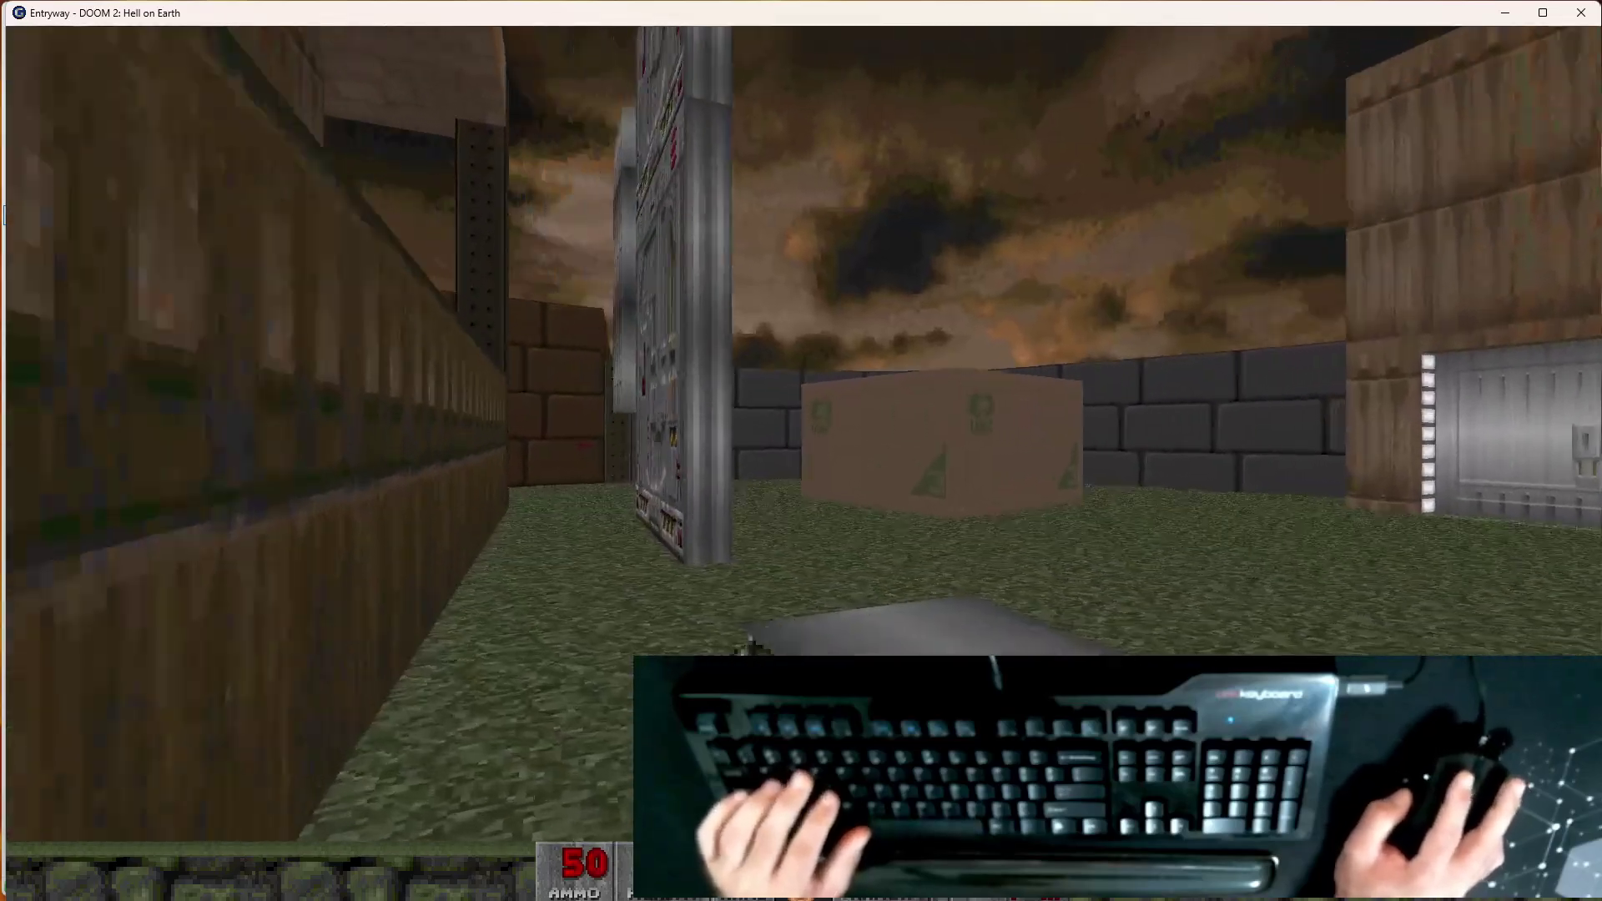
{"action": "key", "text": "w"}
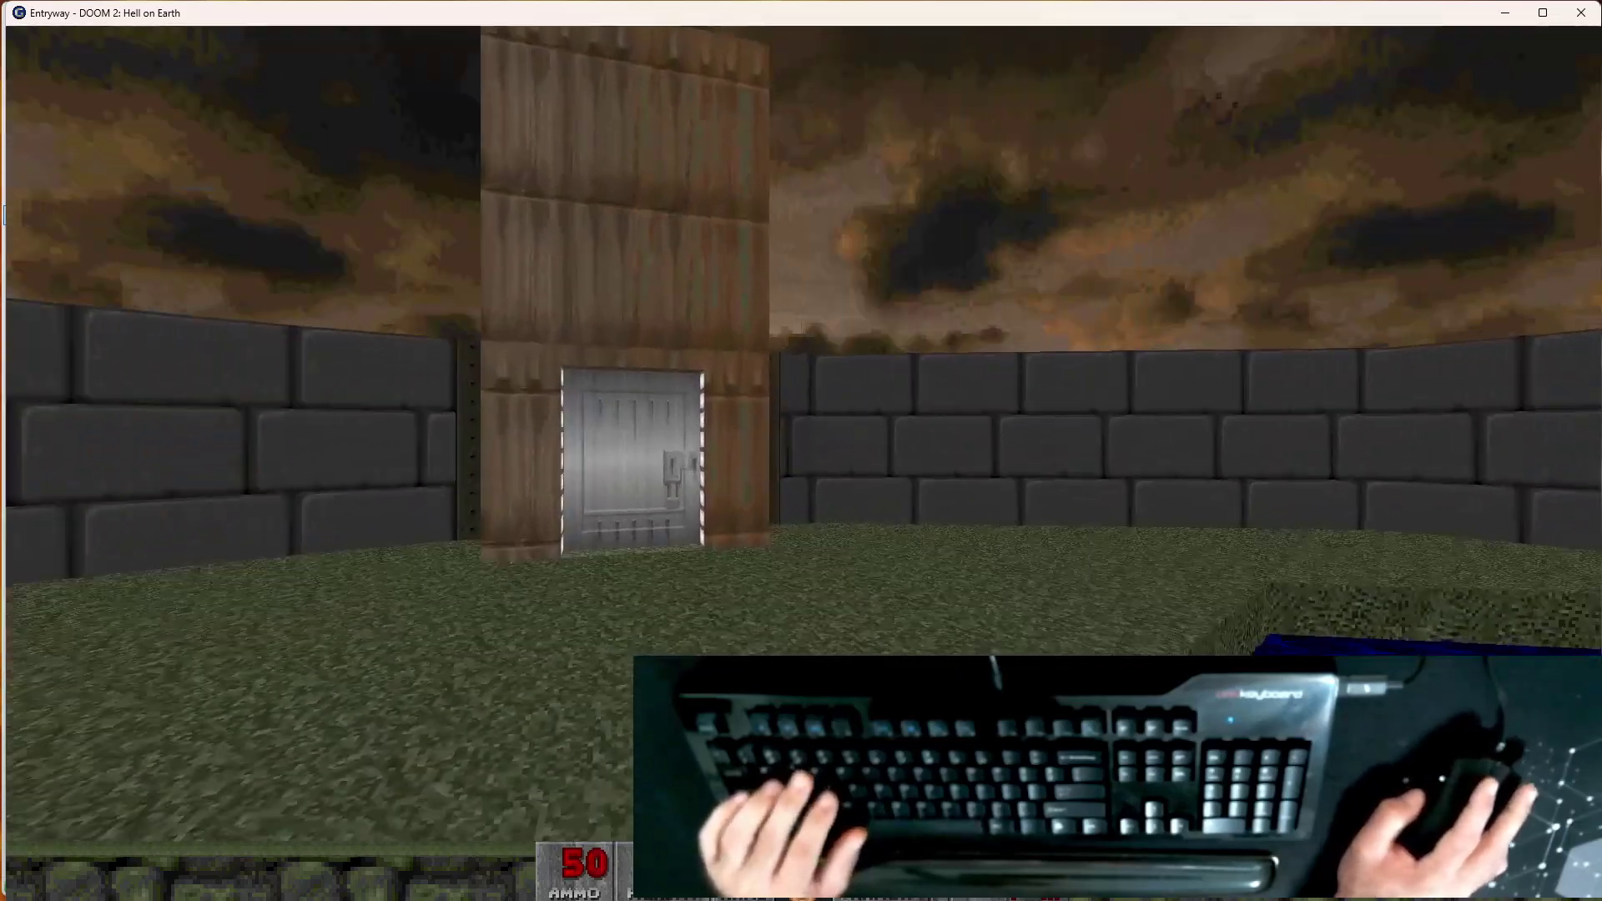
{"action": "key", "text": "s"}
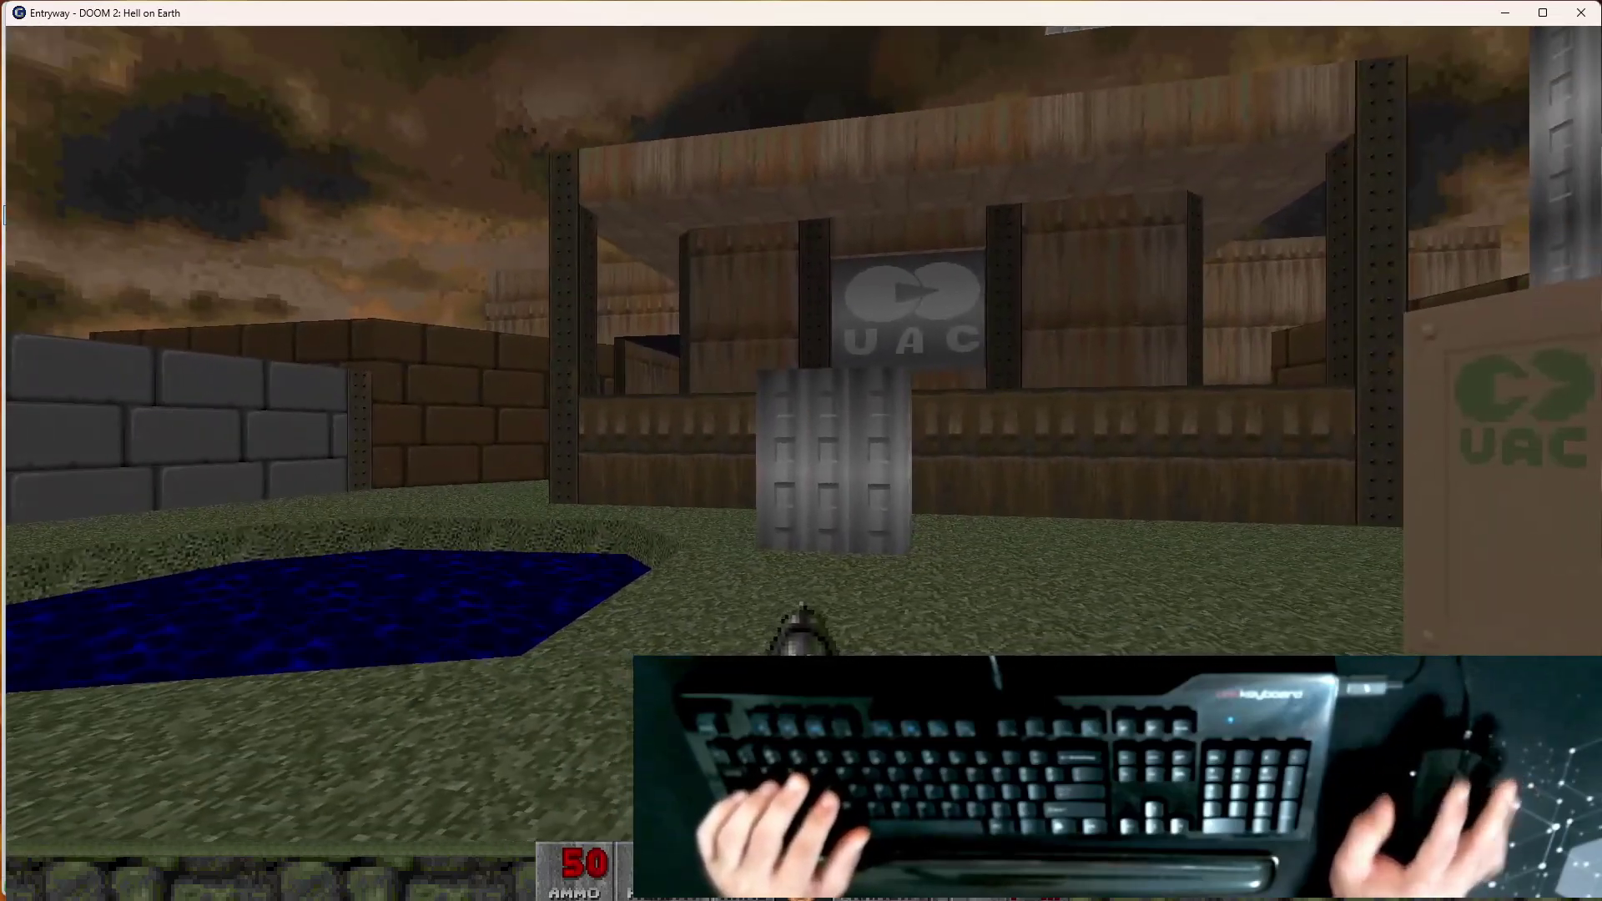
{"action": "key", "text": "F10"}
{"action": "key", "text": "y"}
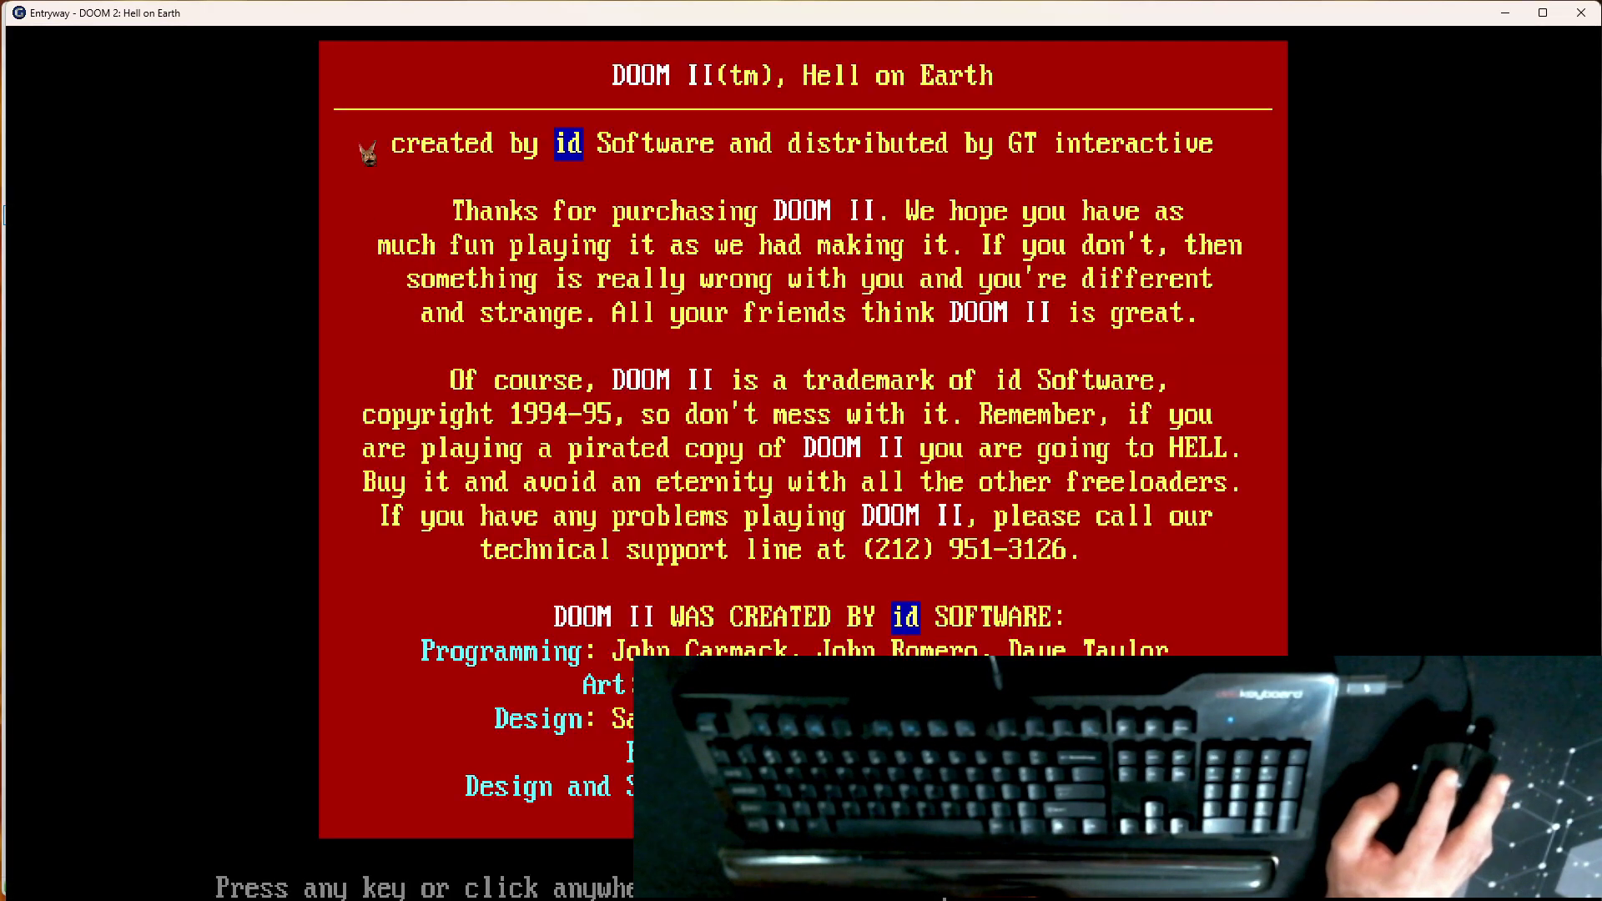
{"action": "left_click", "coordinate": [441, 220]}
Step: Set the testing engine of the Doom: Doom 2 (Doom format) configuration to crispy-doom-5.10.3-win32
{"action": "left_click", "coordinate": [266, 33]}
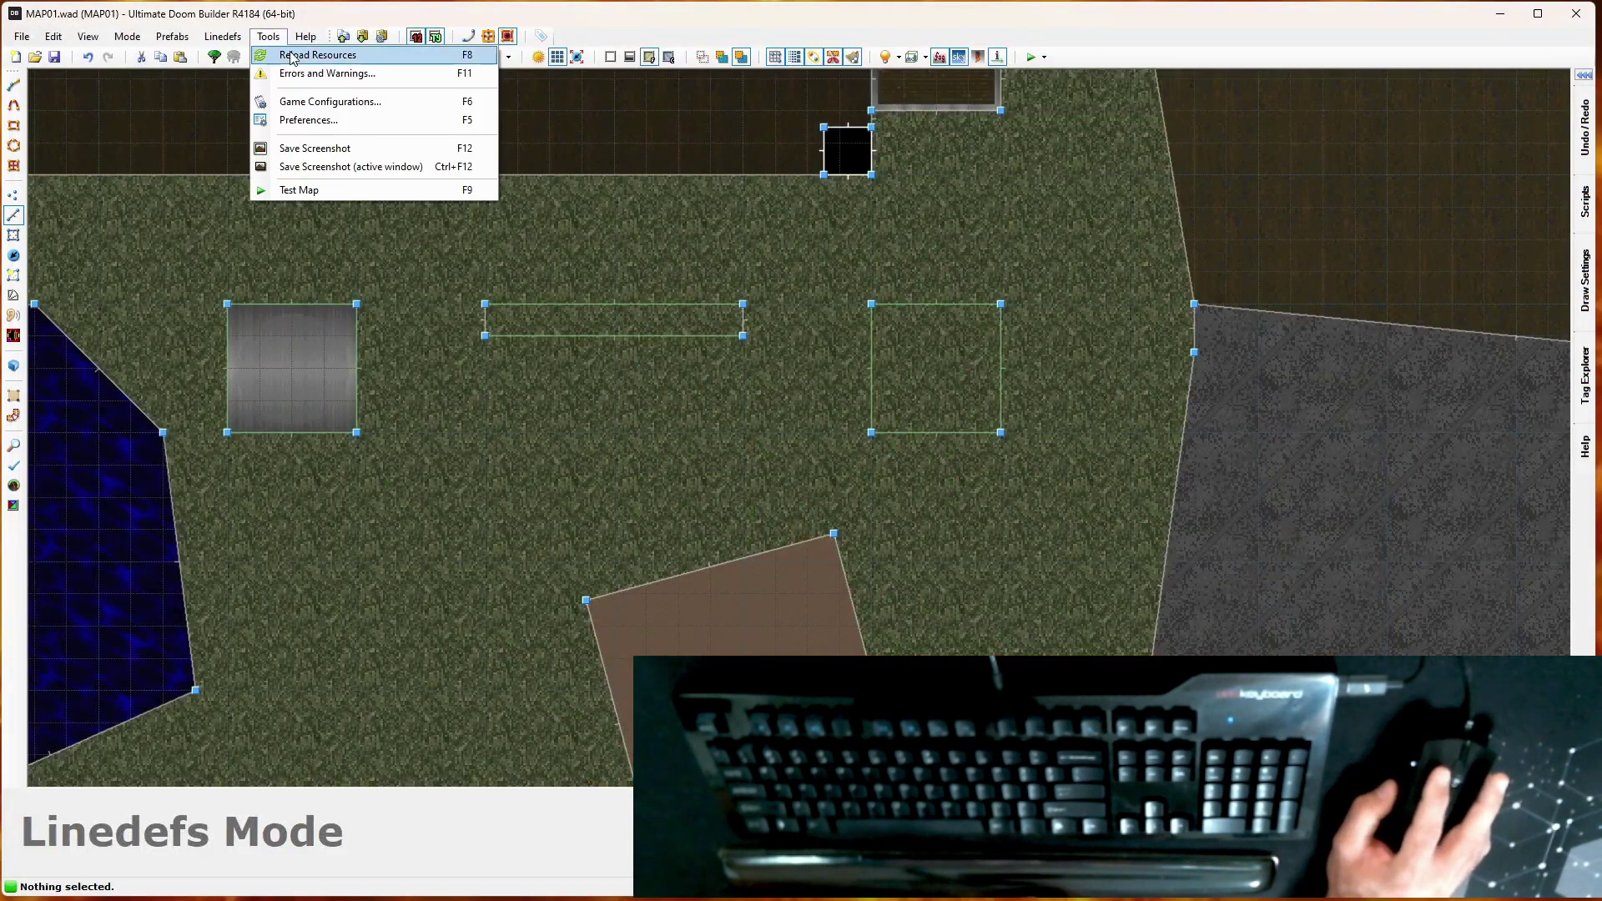
{"action": "left_click", "coordinate": [359, 77]}
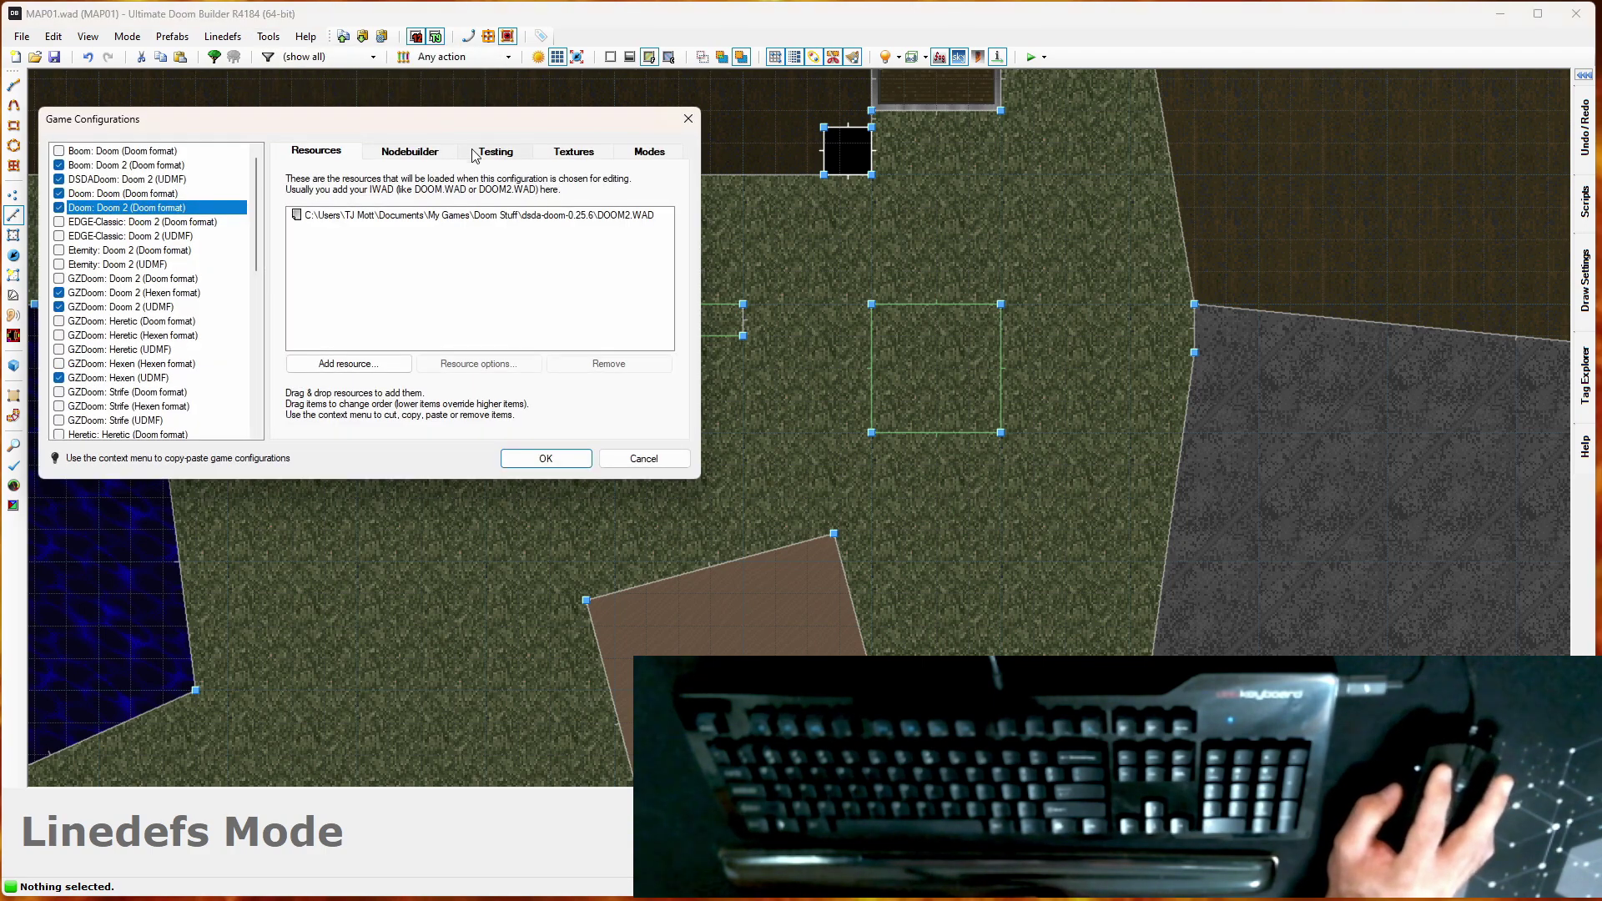
{"action": "left_click", "coordinate": [492, 152]}
{"action": "left_click", "coordinate": [622, 213]}
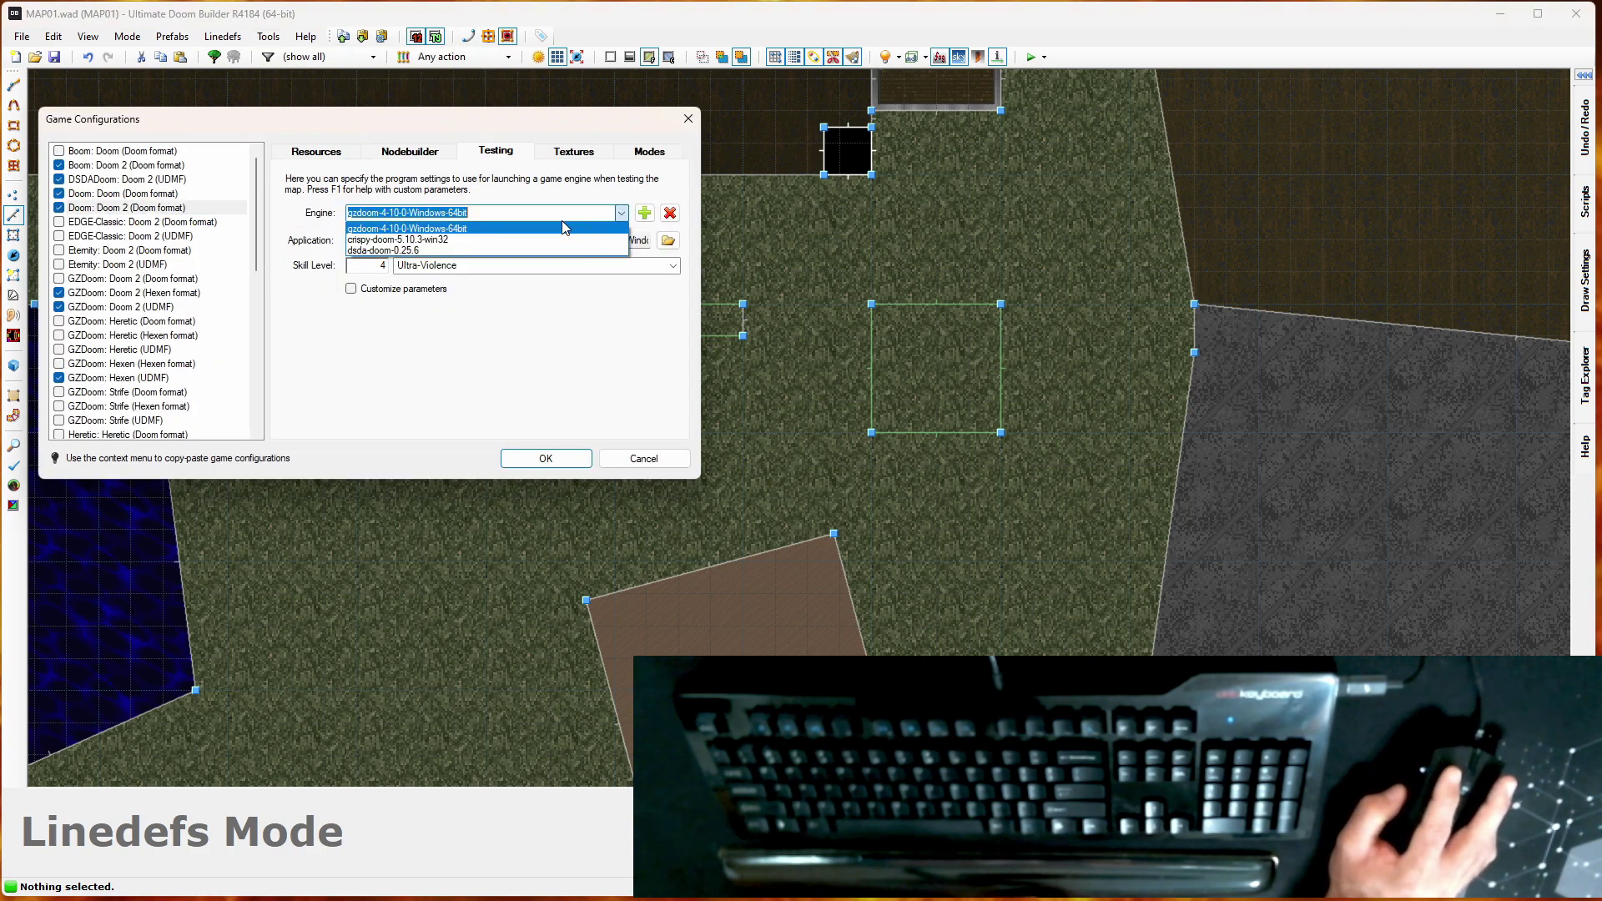
{"action": "left_click", "coordinate": [467, 232]}
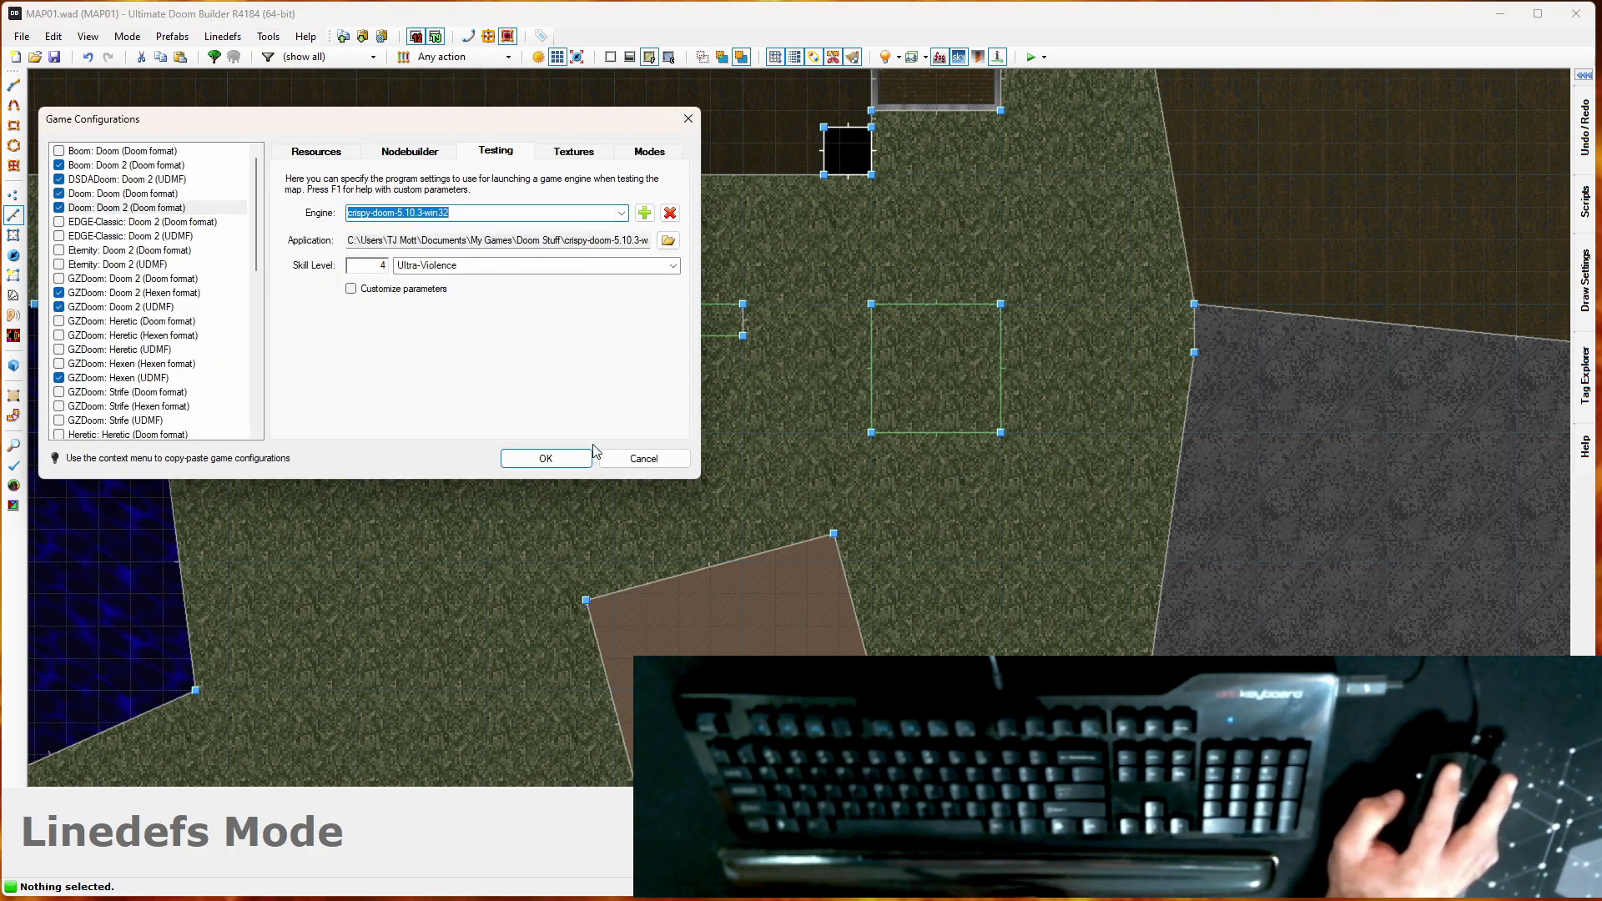
{"action": "left_click", "coordinate": [551, 459]}
Step: Launch the map test in Crispy Doom and try the SUPPORT2 lift in front of the building
{"action": "key", "text": "F9"}
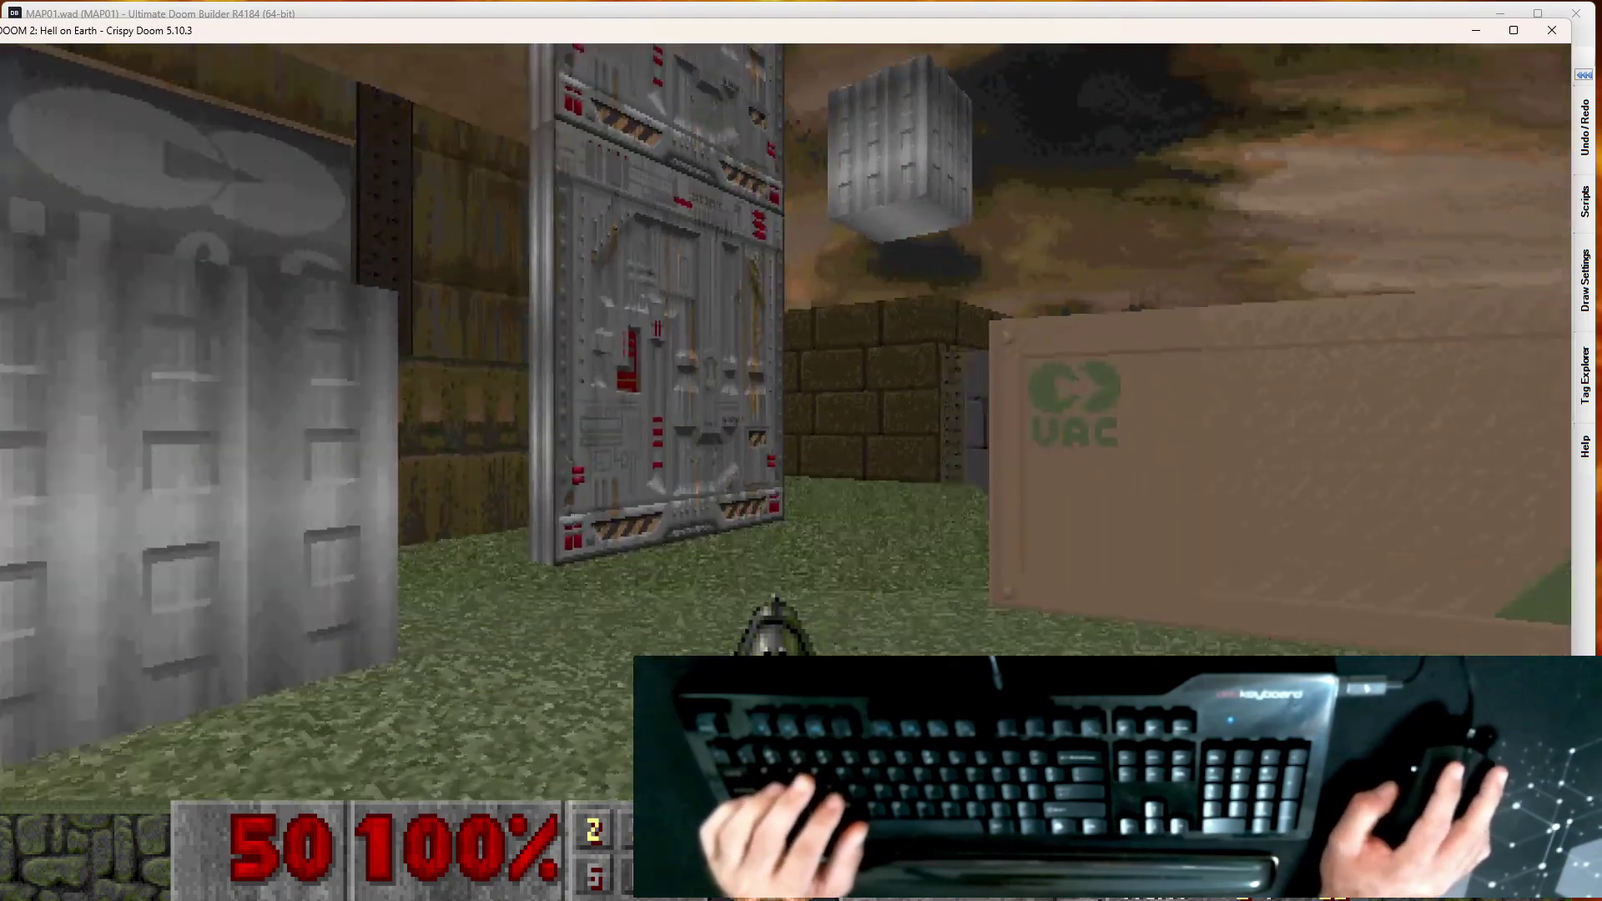
{"action": "key", "text": "s"}
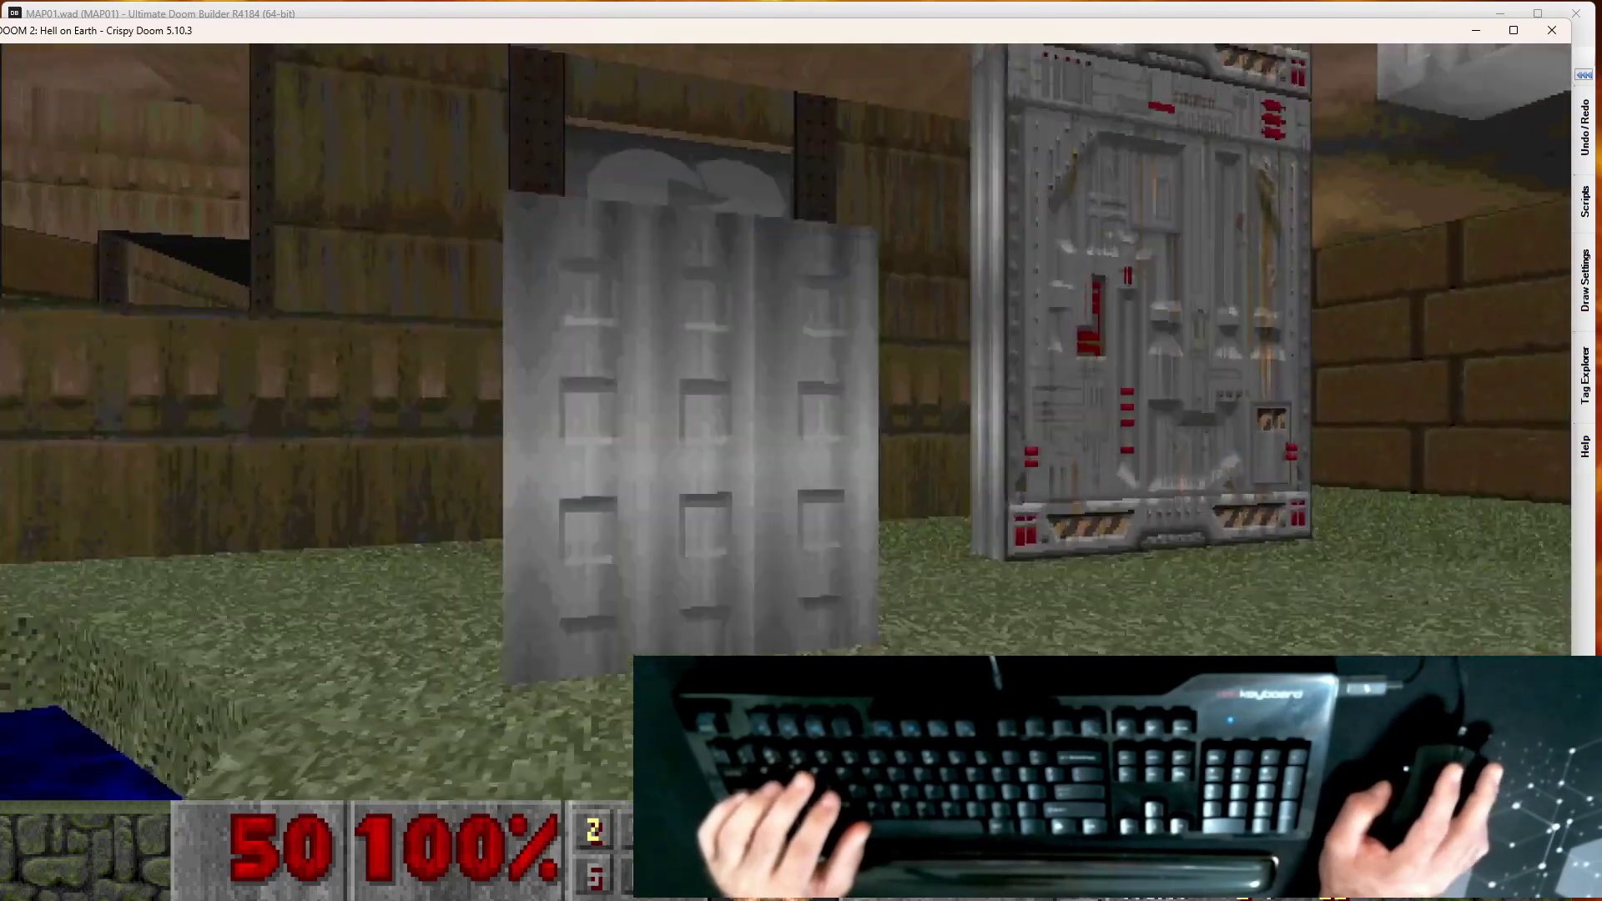
{"action": "key", "text": "w"}
{"action": "key", "text": "space"}
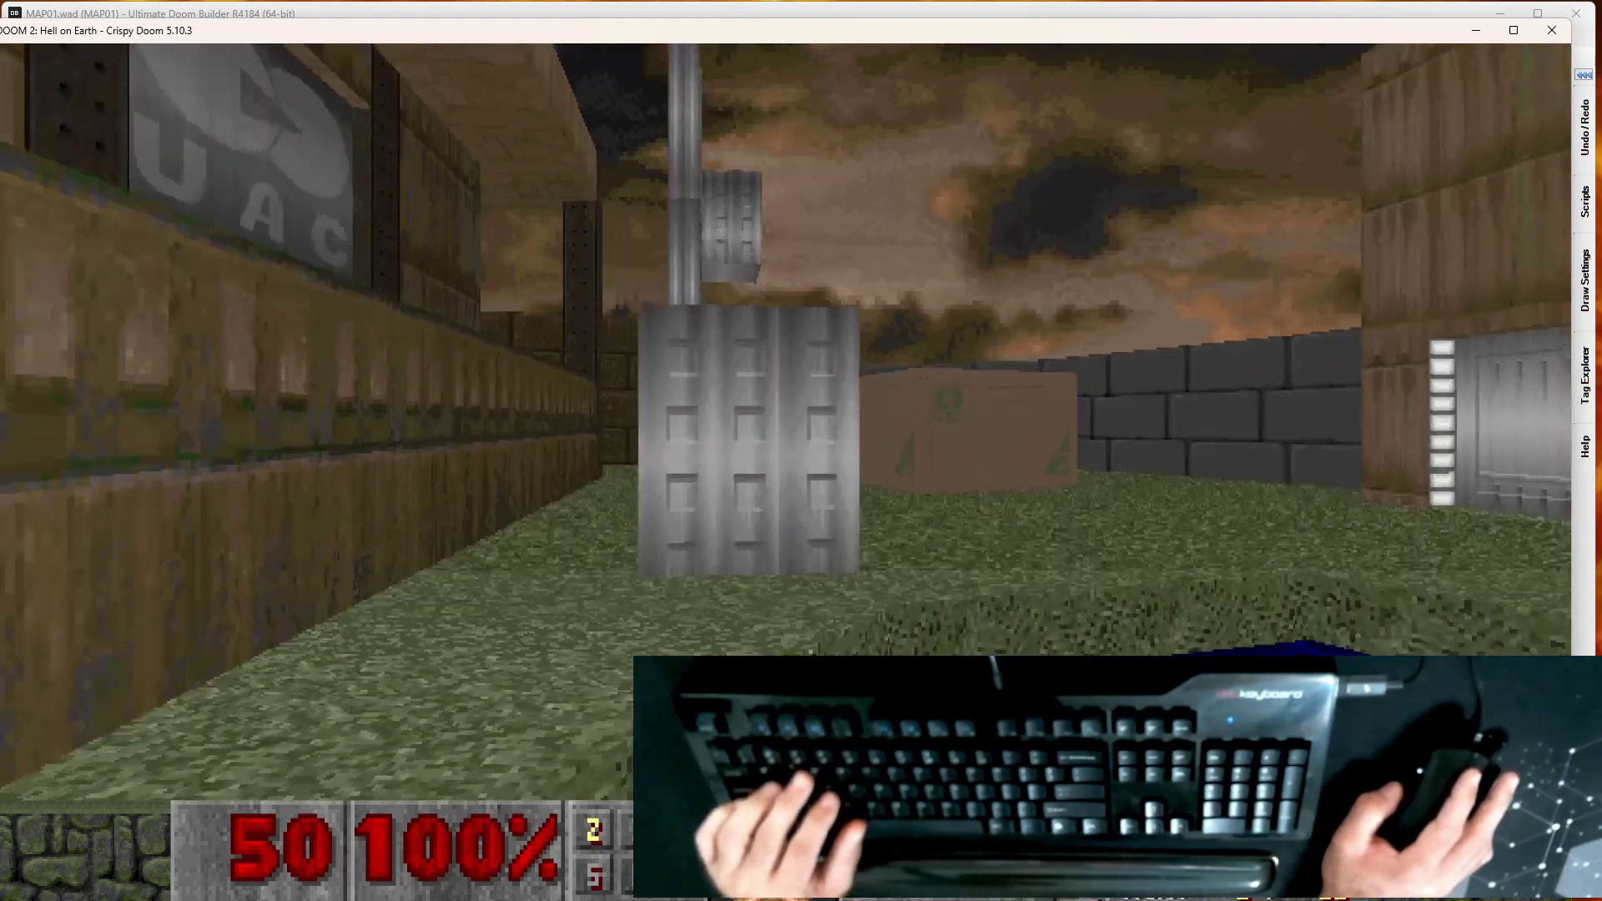
Step: Walk past the lift and door towards the hanging crusher block, restarting the level after each death
{"action": "key", "text": "w"}
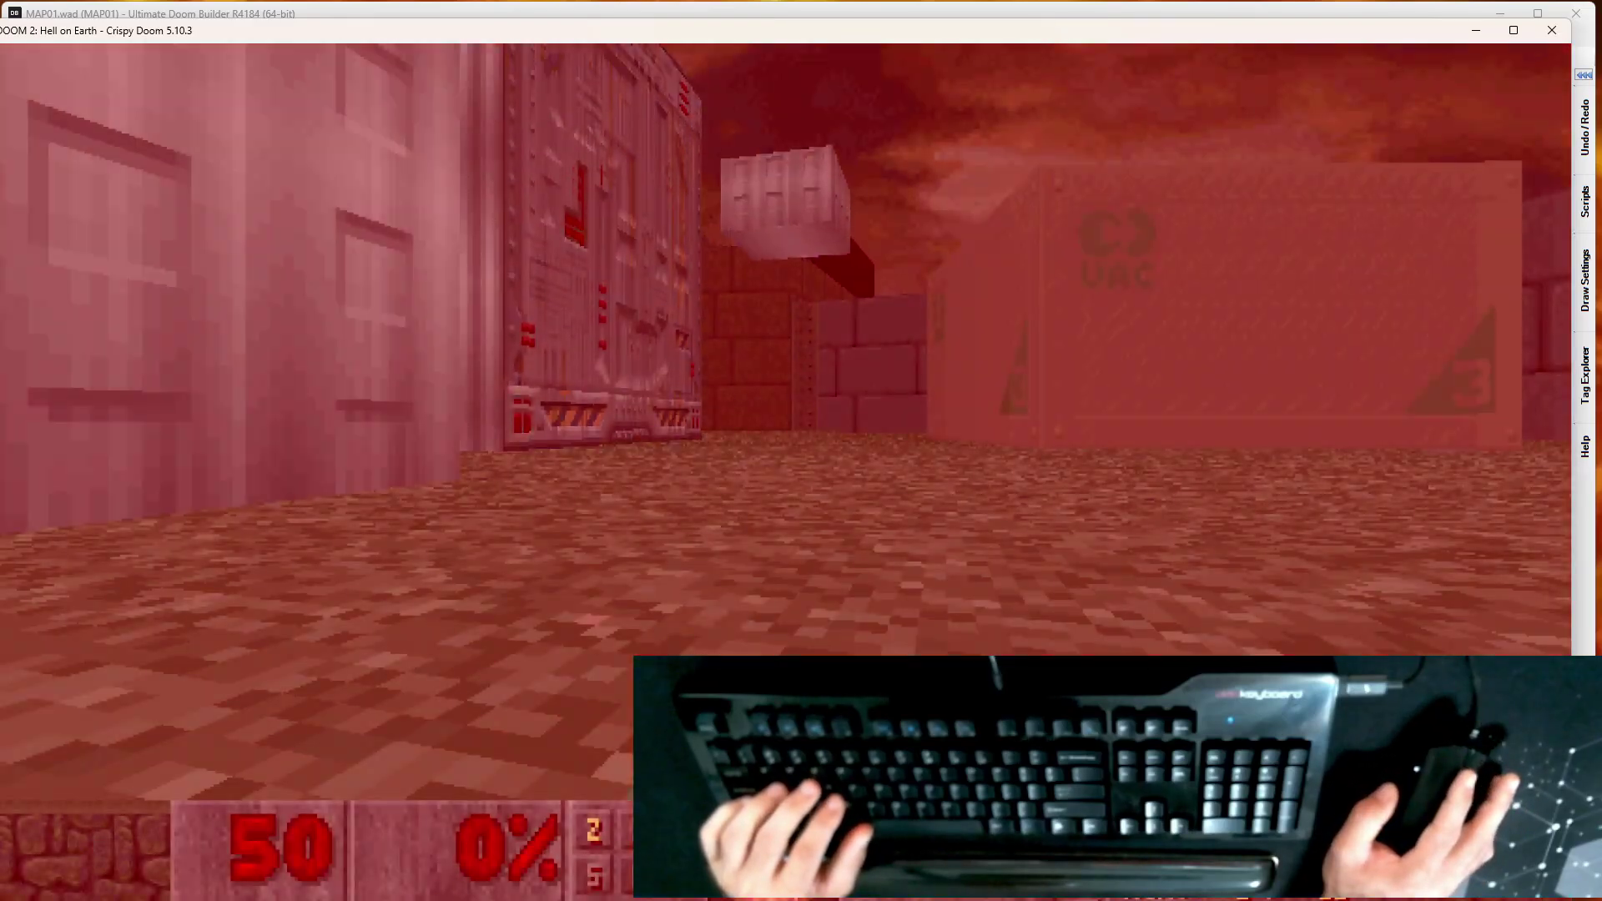
{"action": "key", "text": "space"}
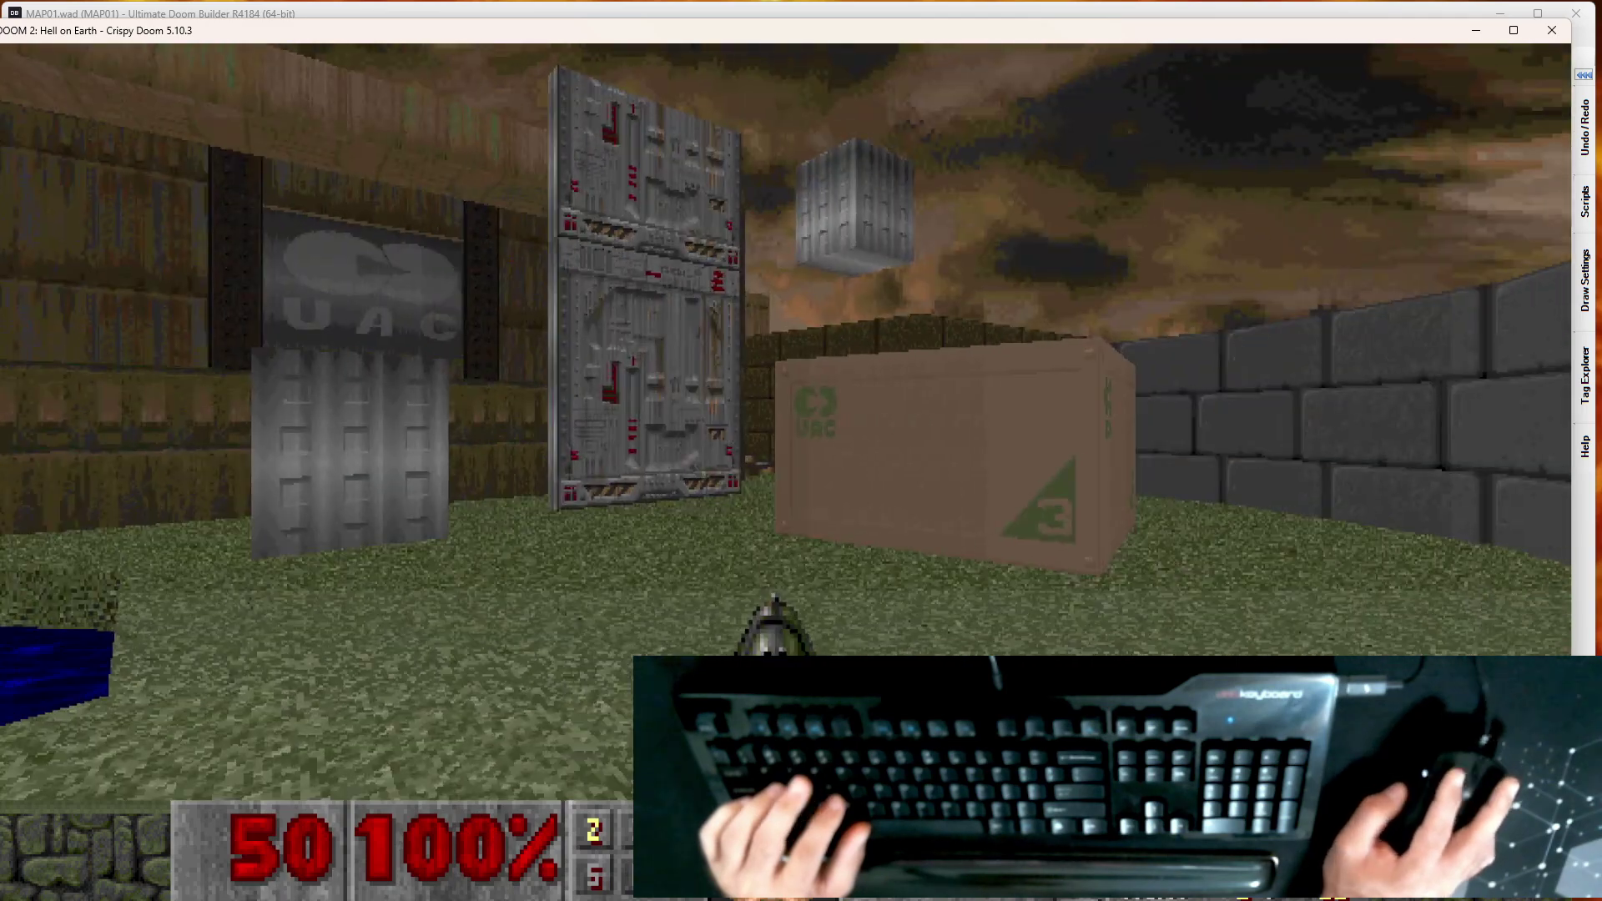
{"action": "key", "text": "w"}
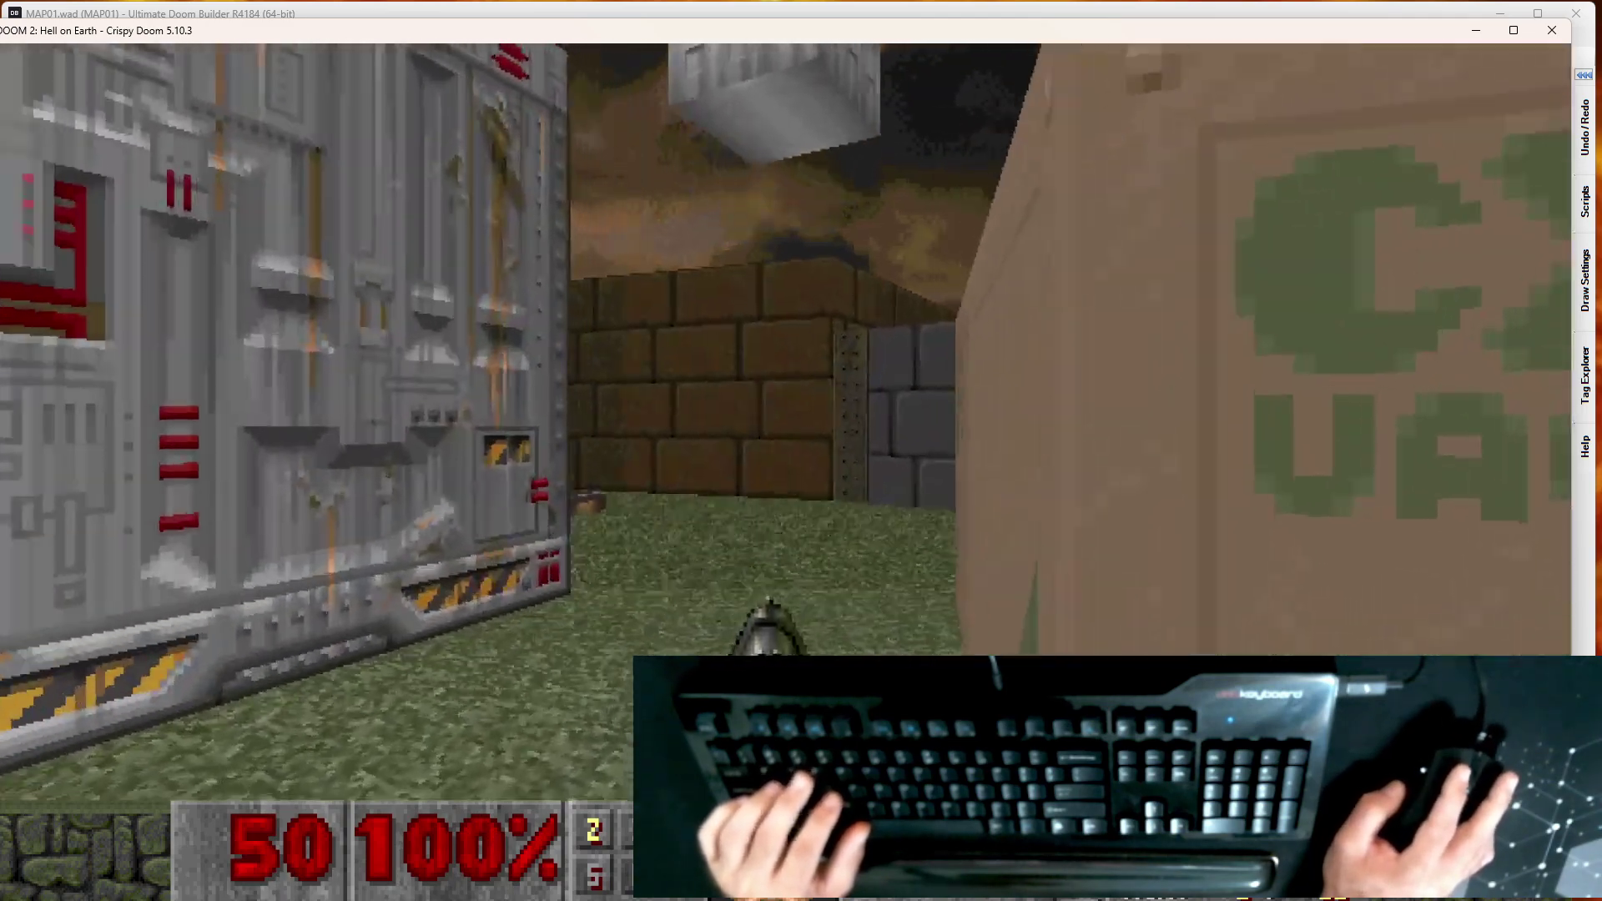
{"action": "key", "text": "w"}
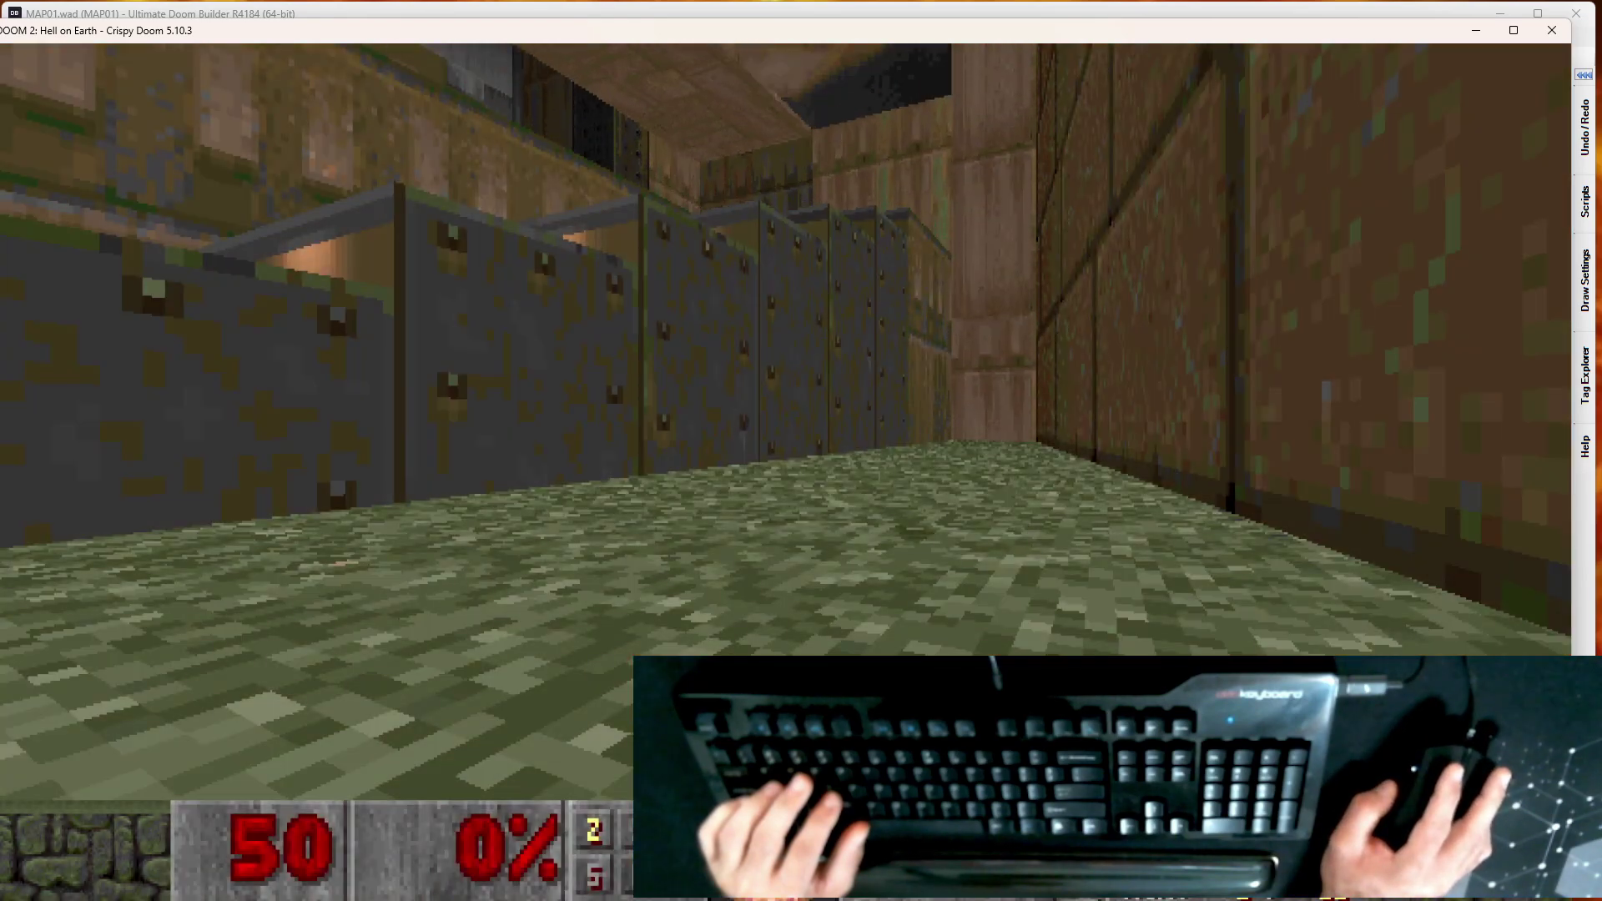
{"action": "key", "text": "space"}
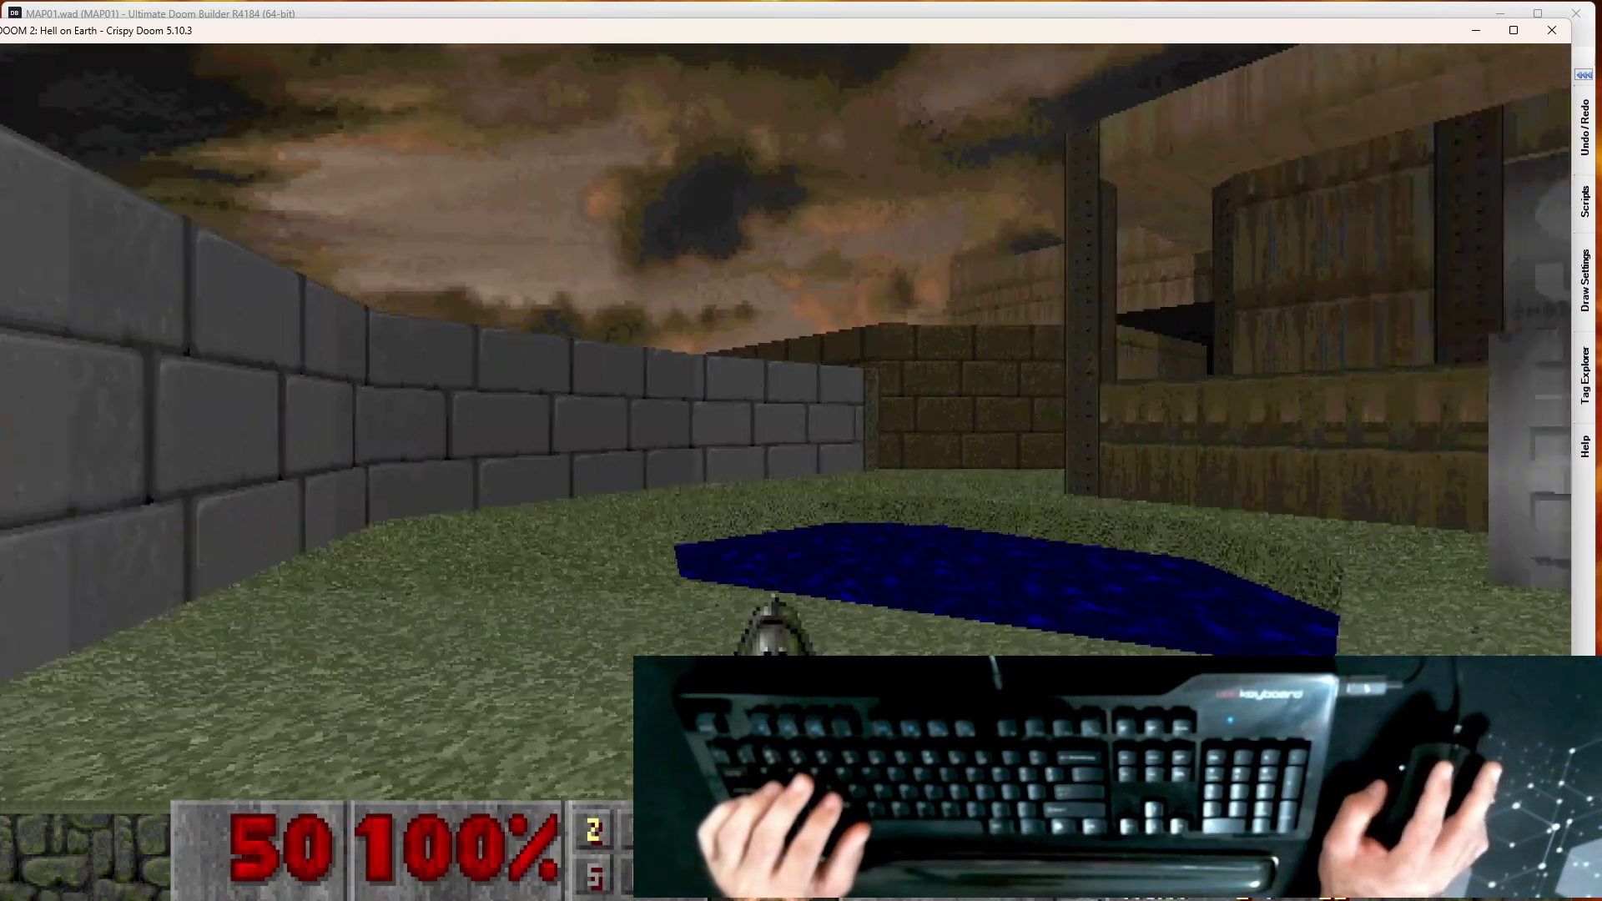
Step: Walk around the UAC crate, the crusher block and the stairs to check their movement, and quit the test game
{"action": "key", "text": "s"}
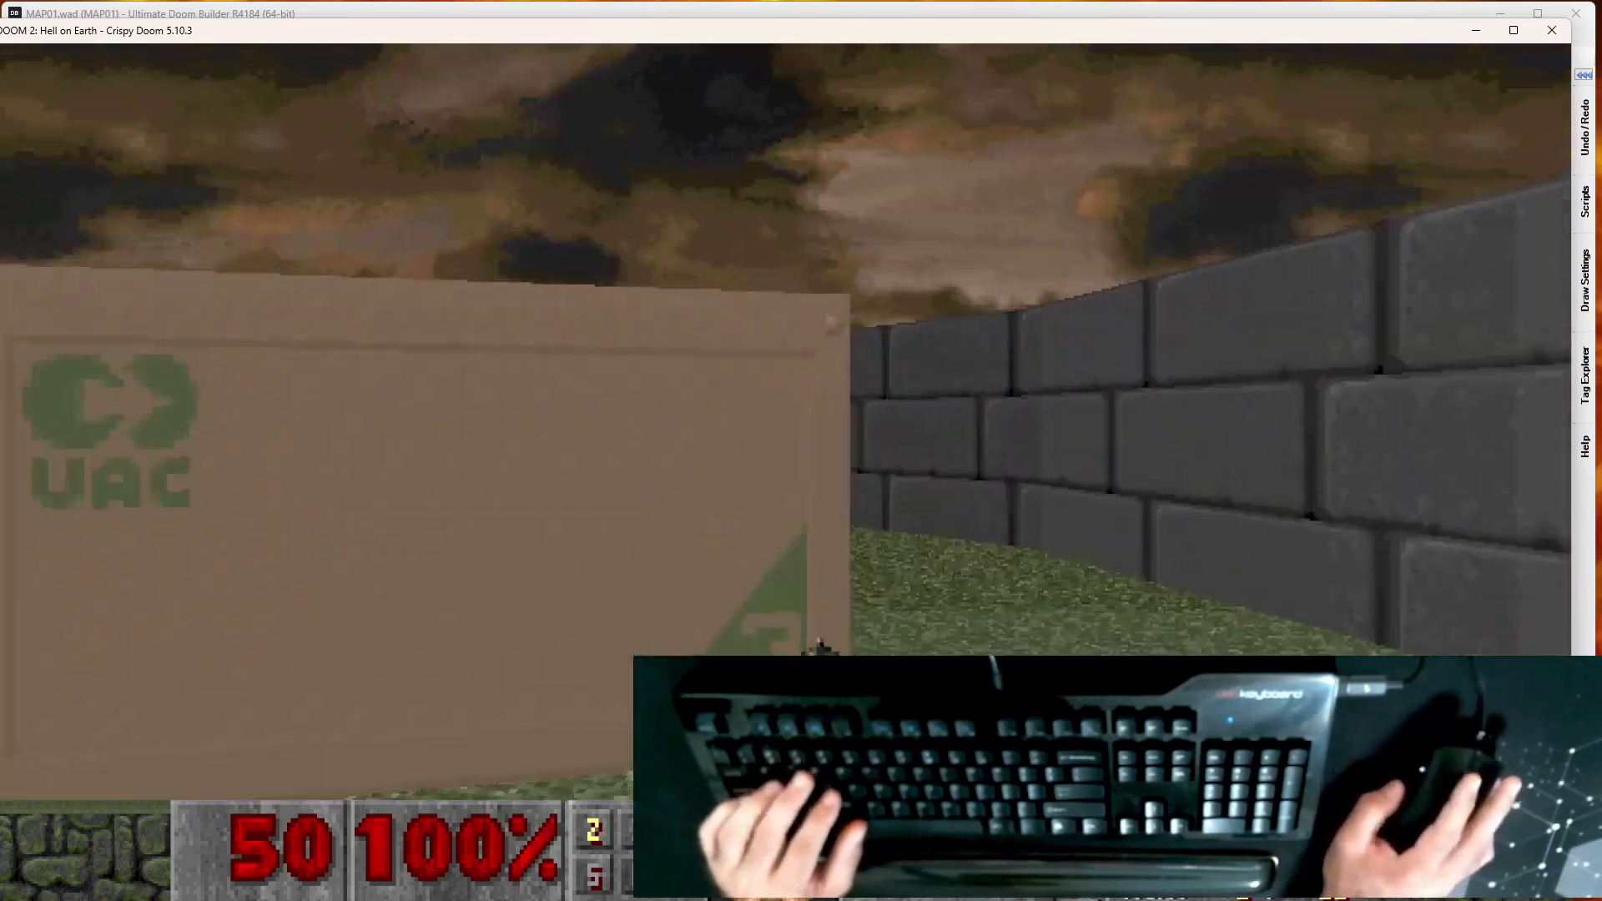
{"action": "key", "text": "w"}
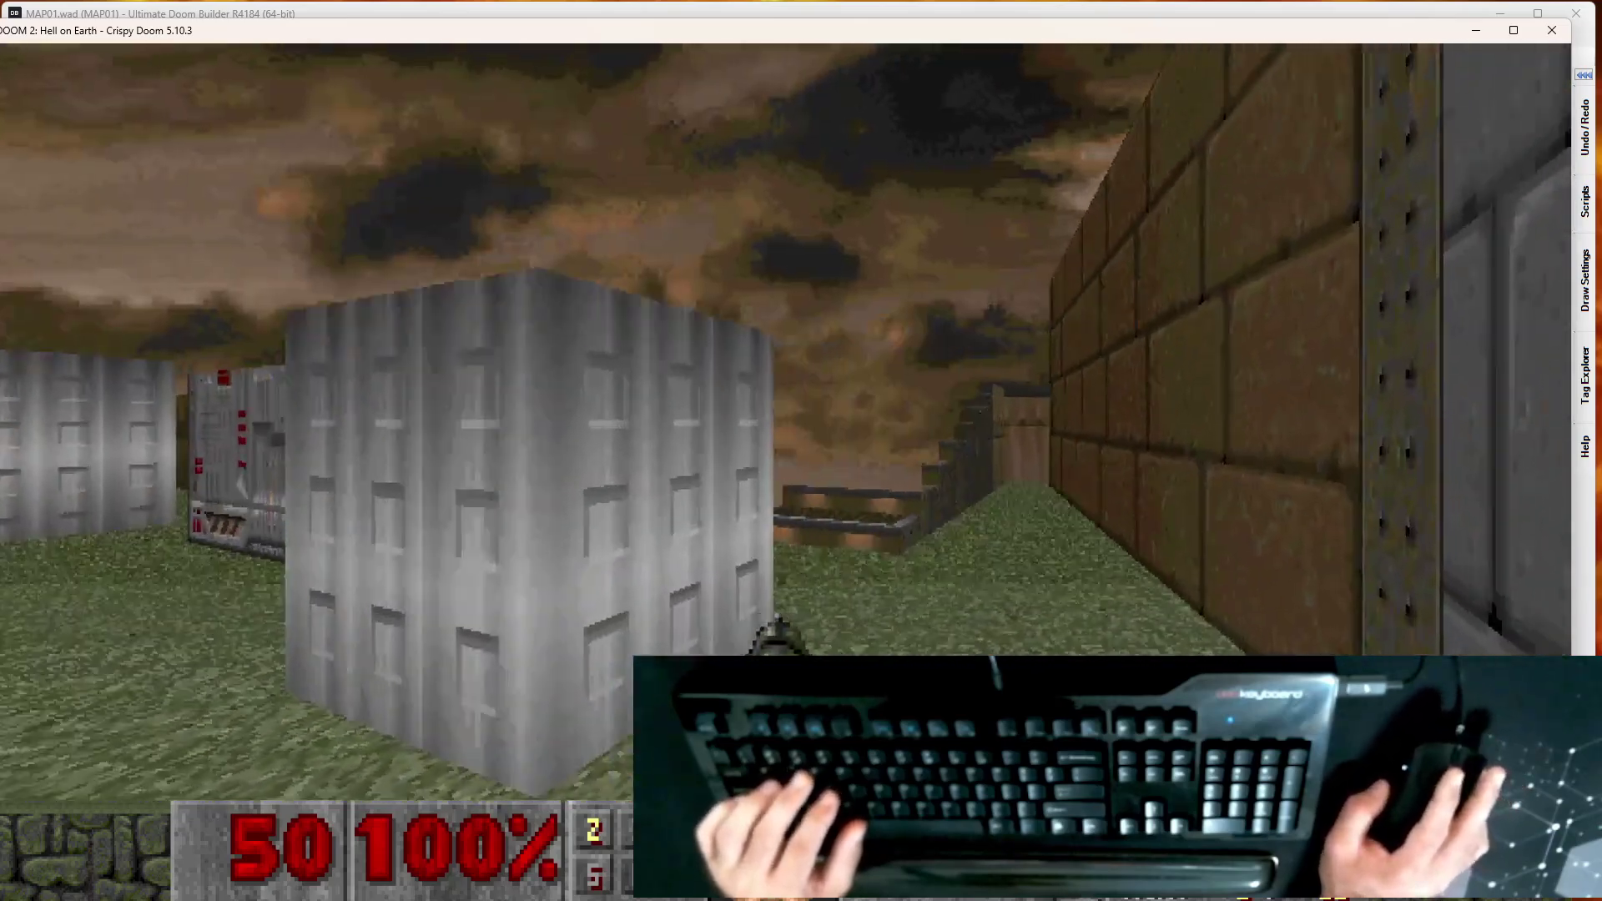
{"action": "key", "text": "w"}
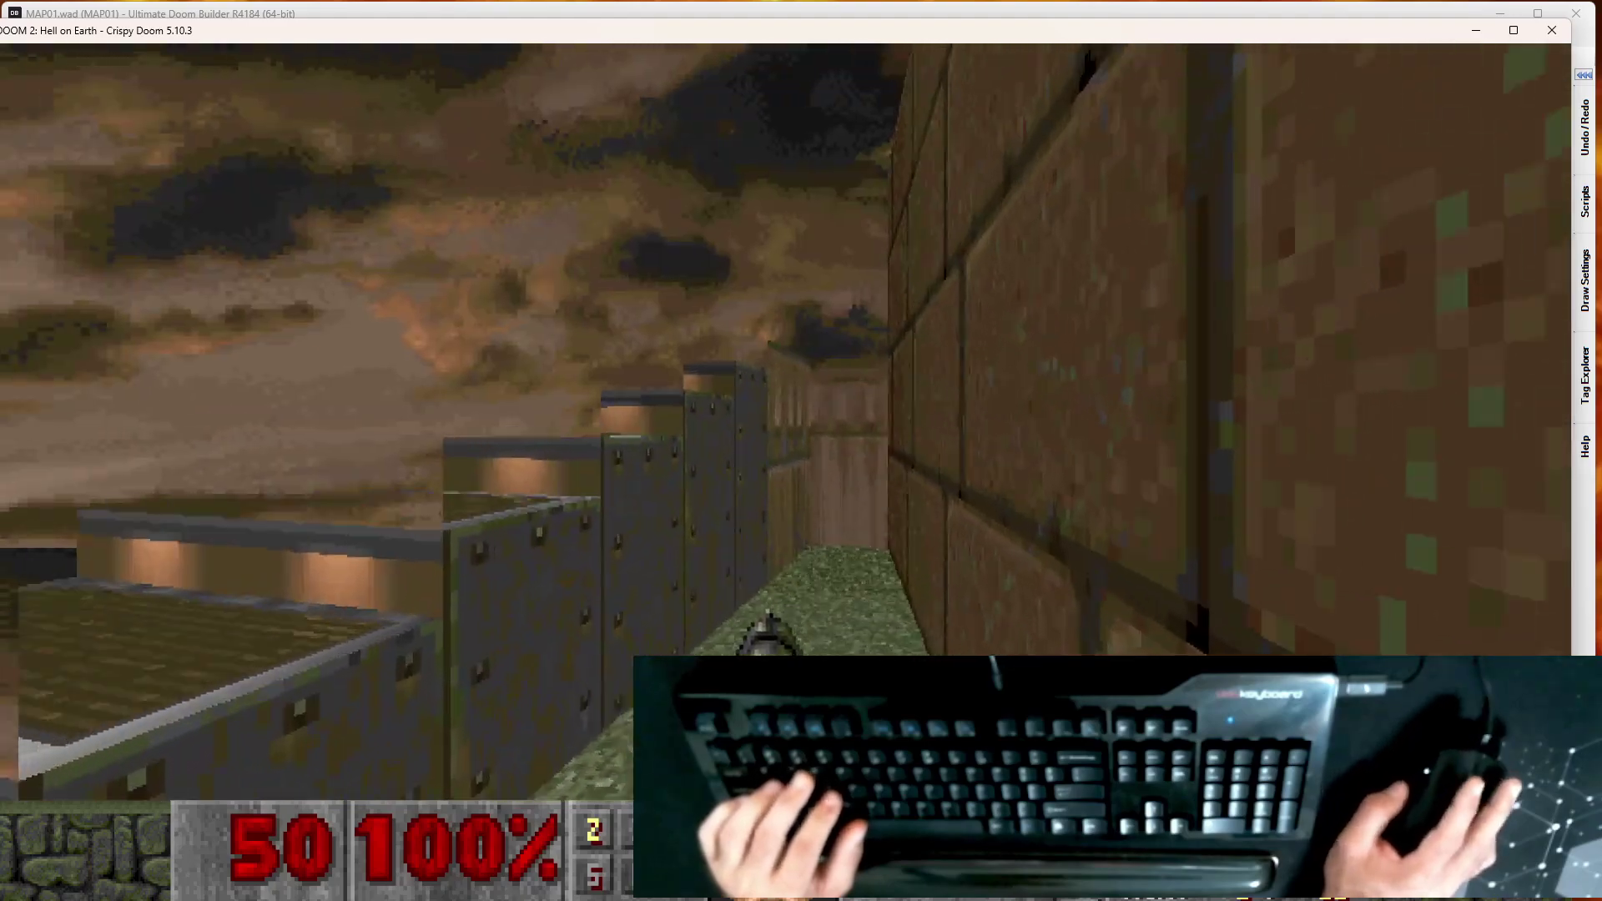
{"action": "key", "text": "w"}
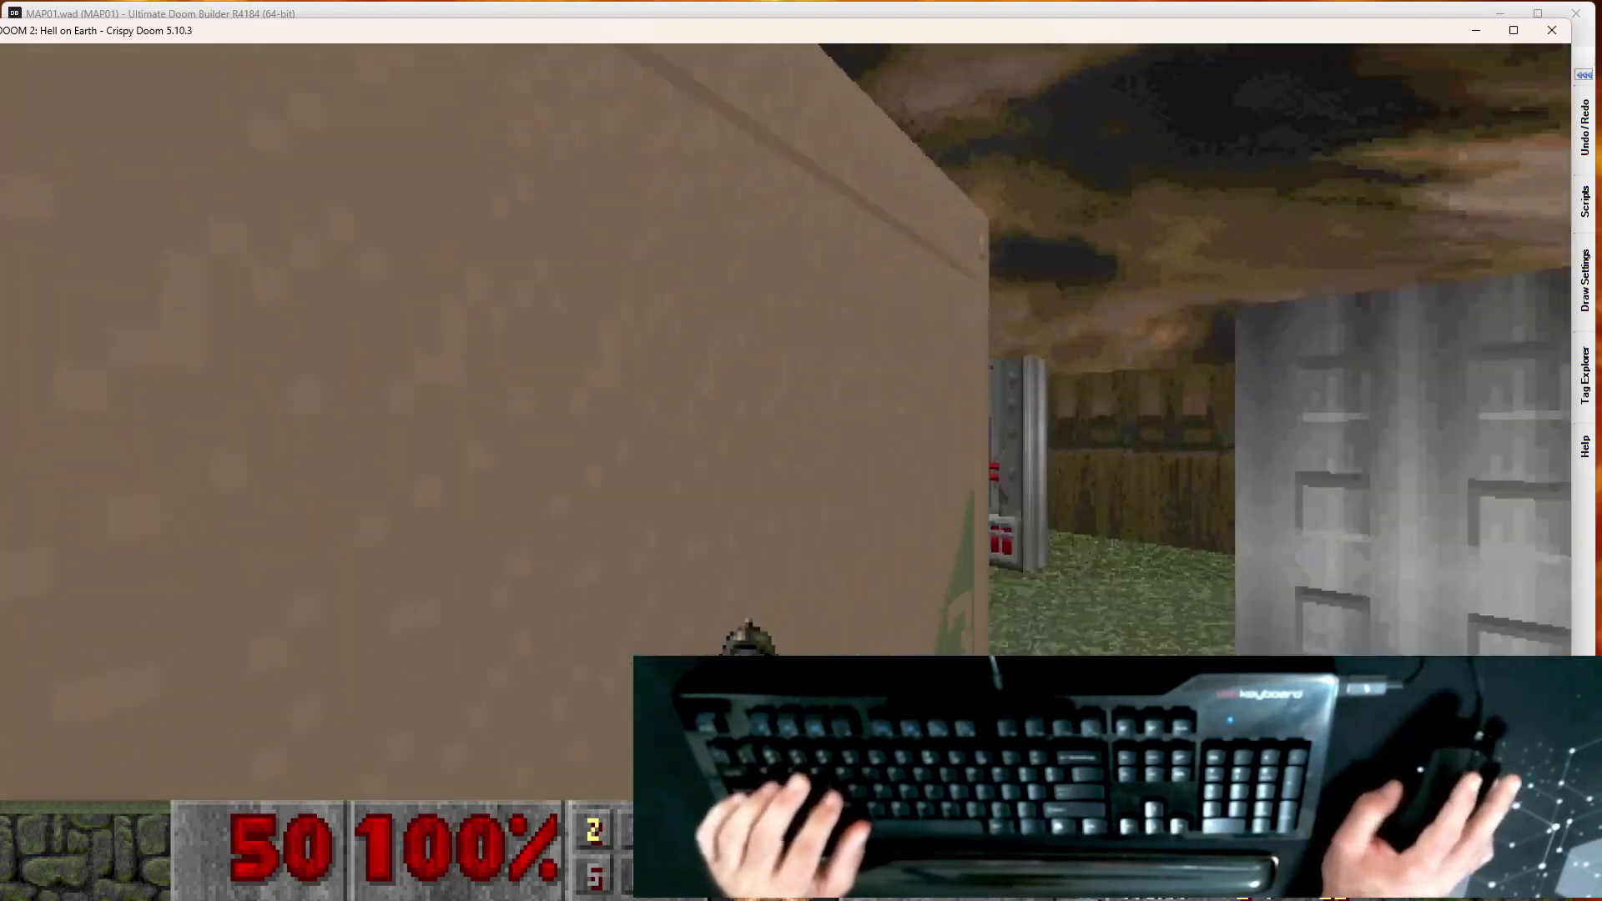
{"action": "key", "text": "F10"}
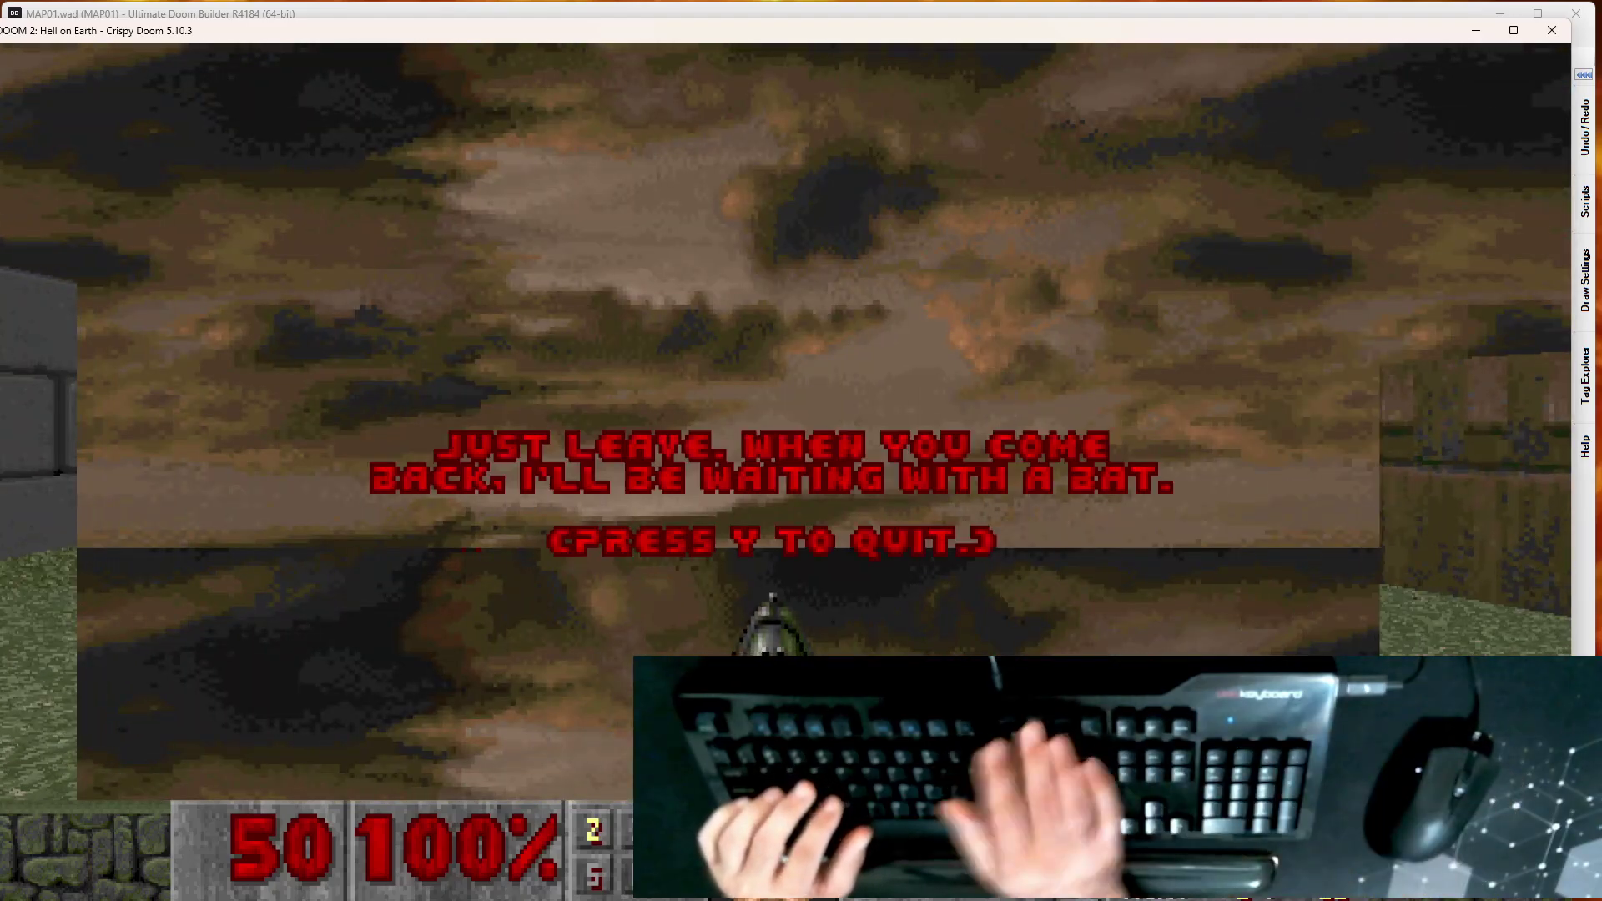
{"action": "key", "text": "y"}
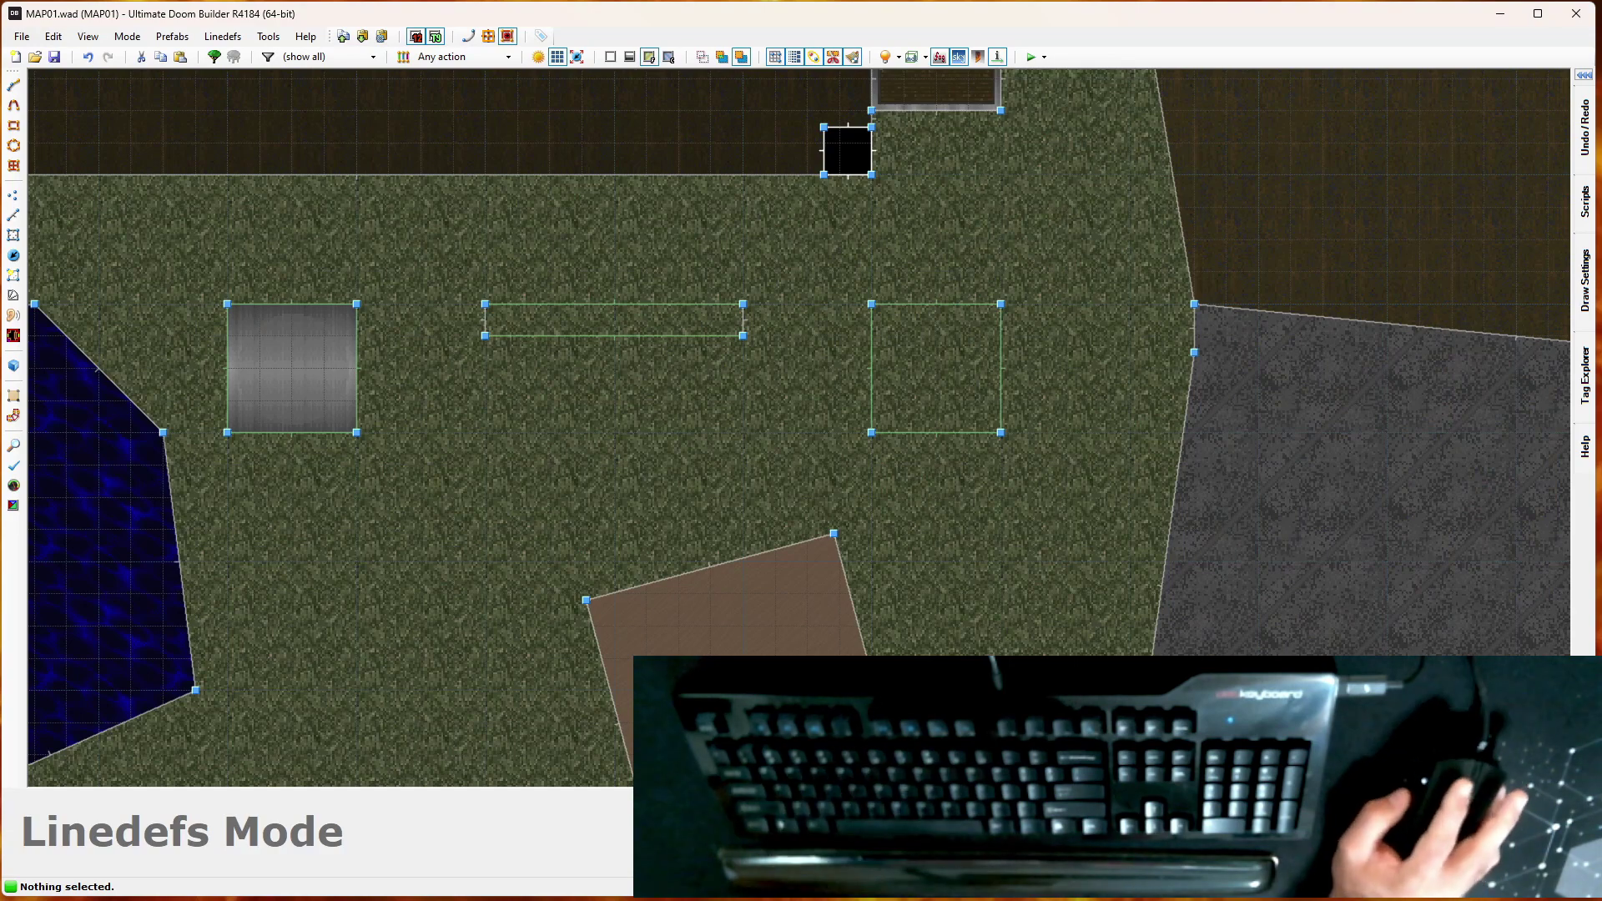